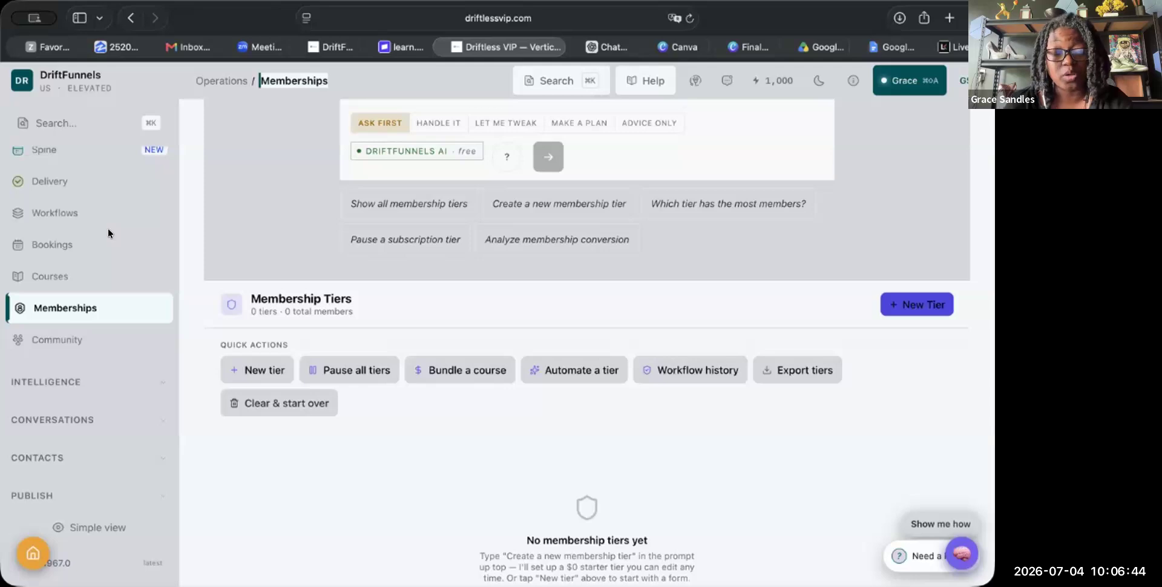
- Switch the sidebar to the simple view and back to all tools, and locate Memberships under Operations
click(88, 529)
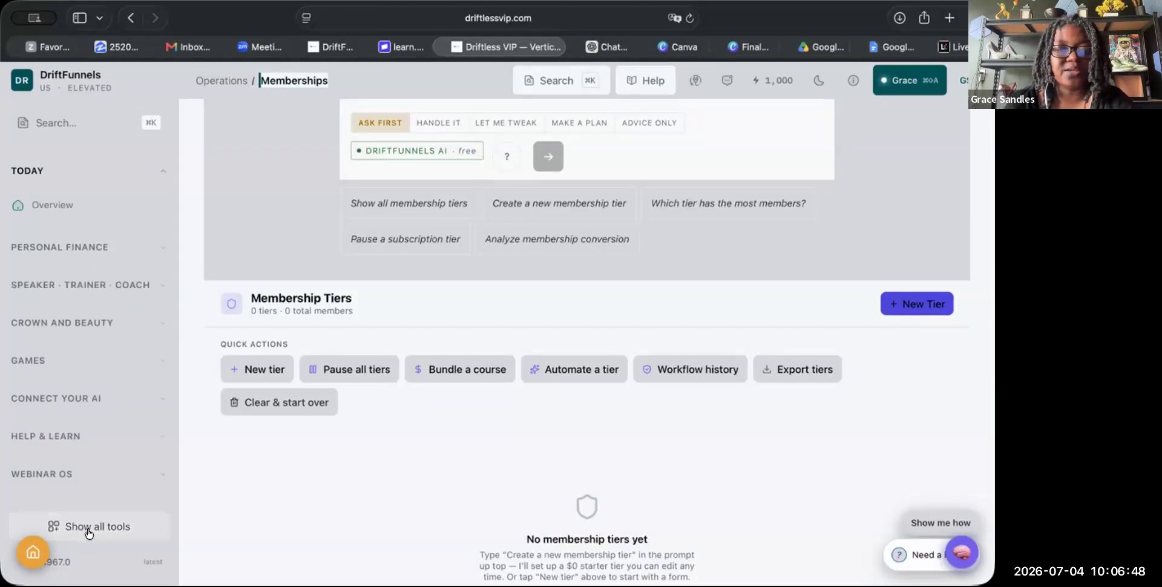
click(90, 530)
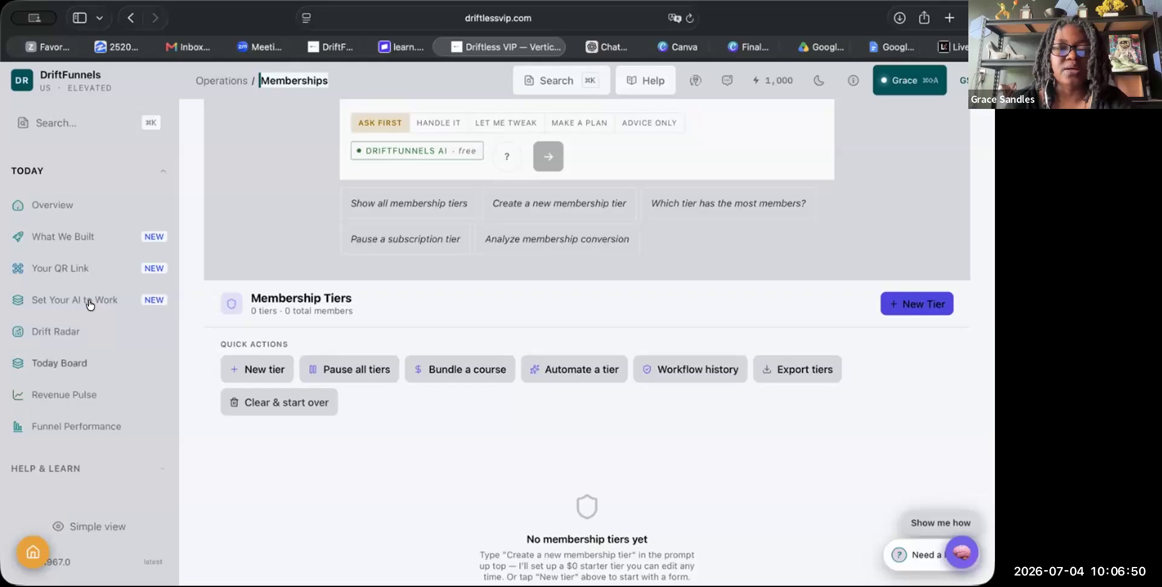
scroll(89, 308, down, 2)
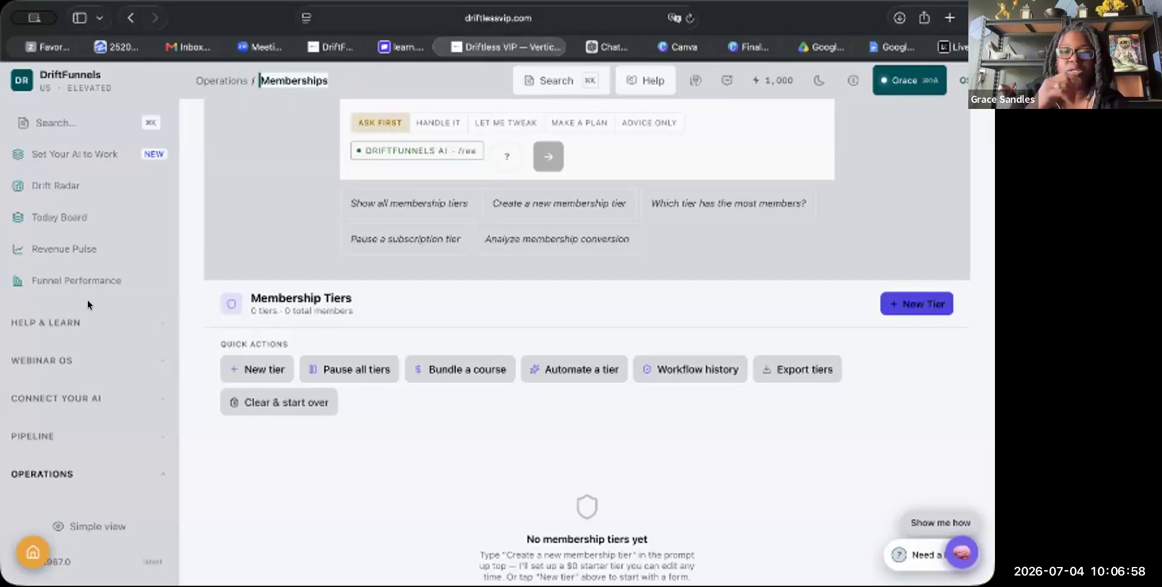
scroll(68, 367, down, 5)
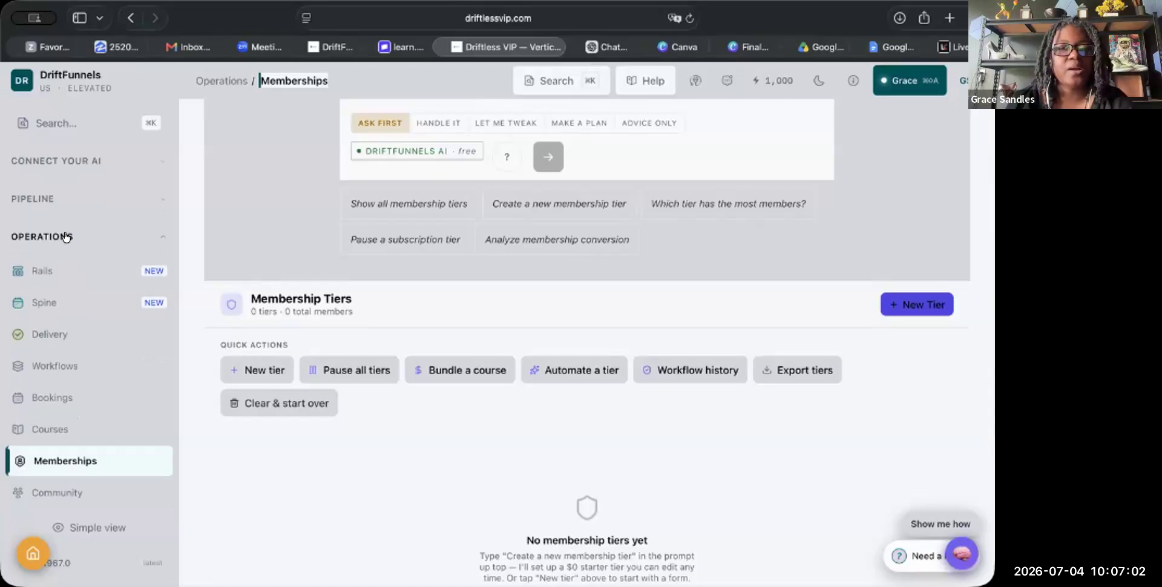
scroll(89, 369, down, 2)
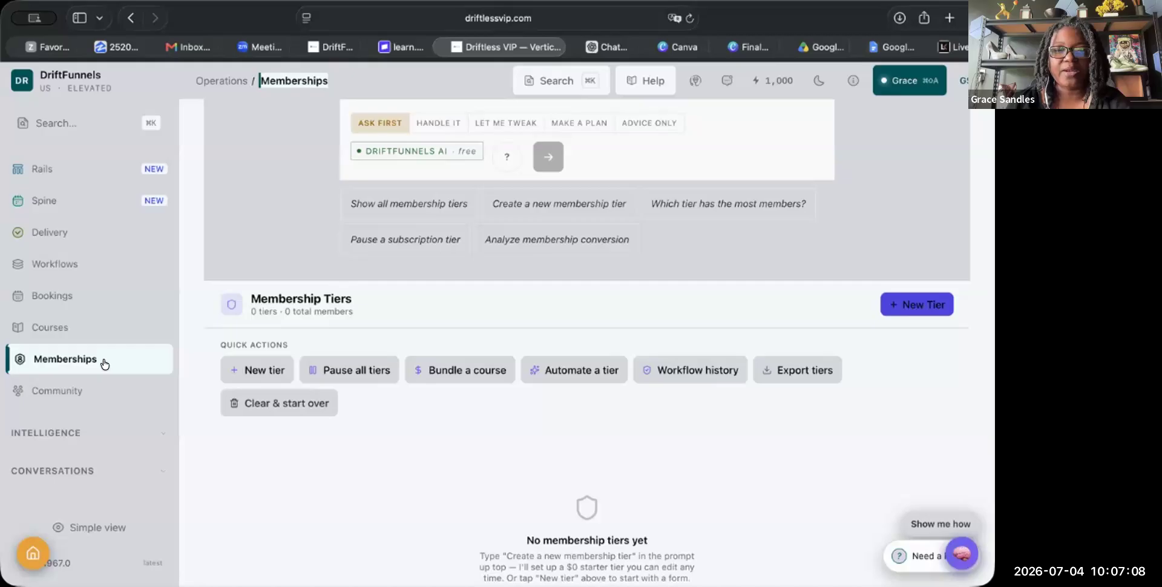
scroll(448, 289, down, 1)
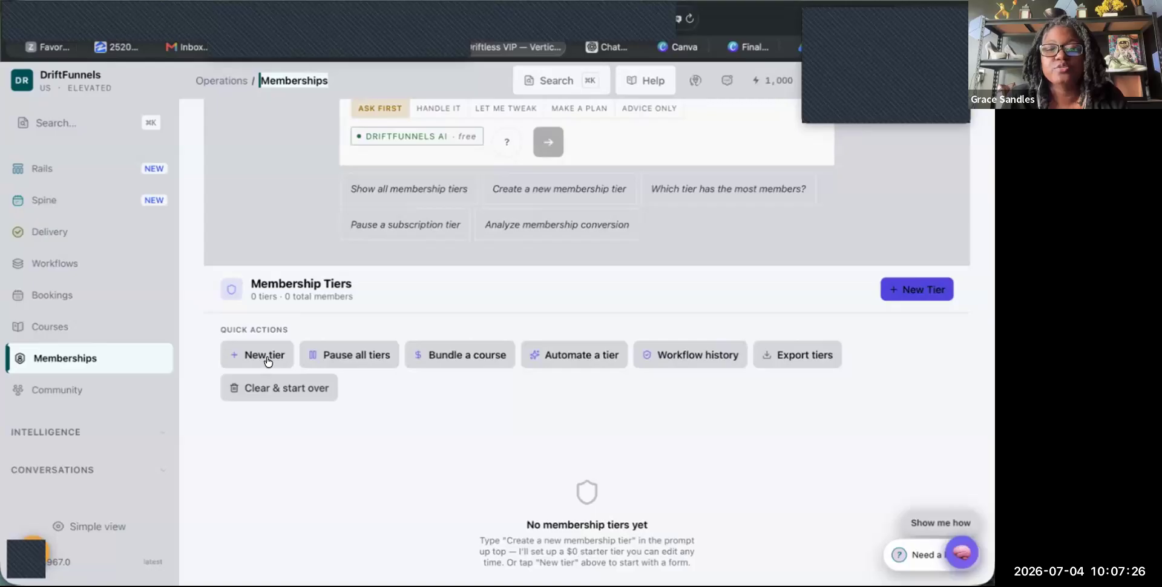
- Start a new membership tier and bring its full entry form into view
click(925, 295)
scroll(472, 327, down, 2)
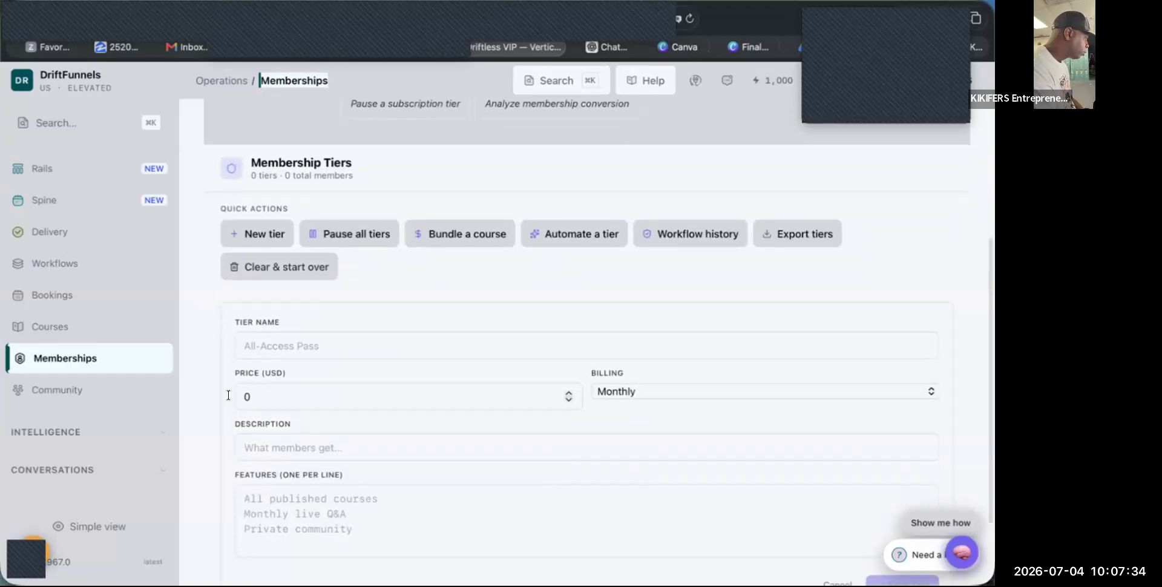
scroll(214, 376, down, 2)
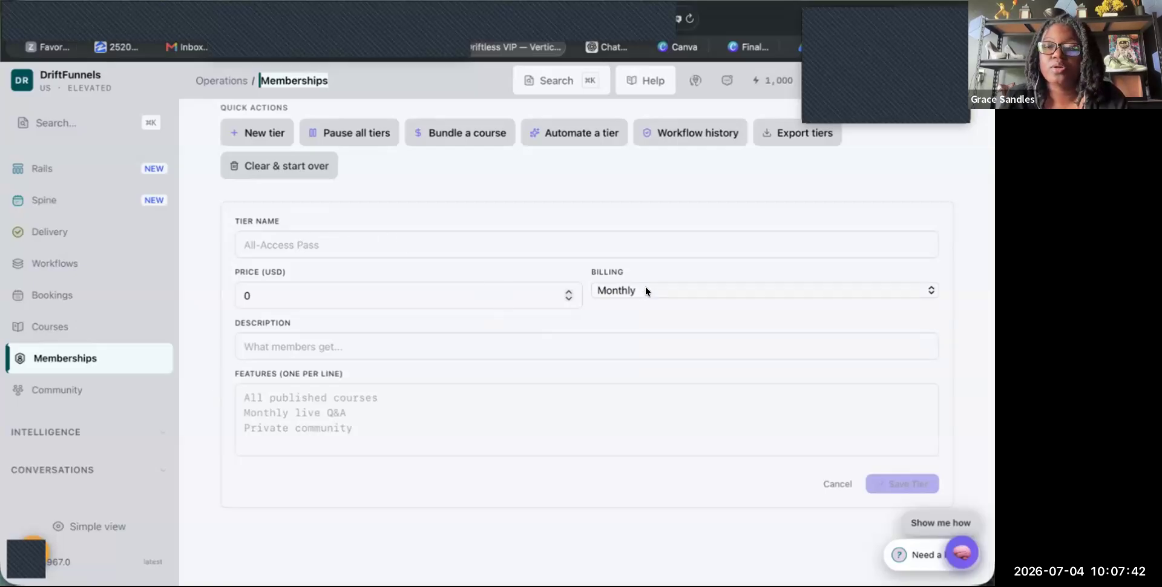
- Review the billing options of the new tier, choosing Monthly, and look over the description field and quick actions
click(665, 289)
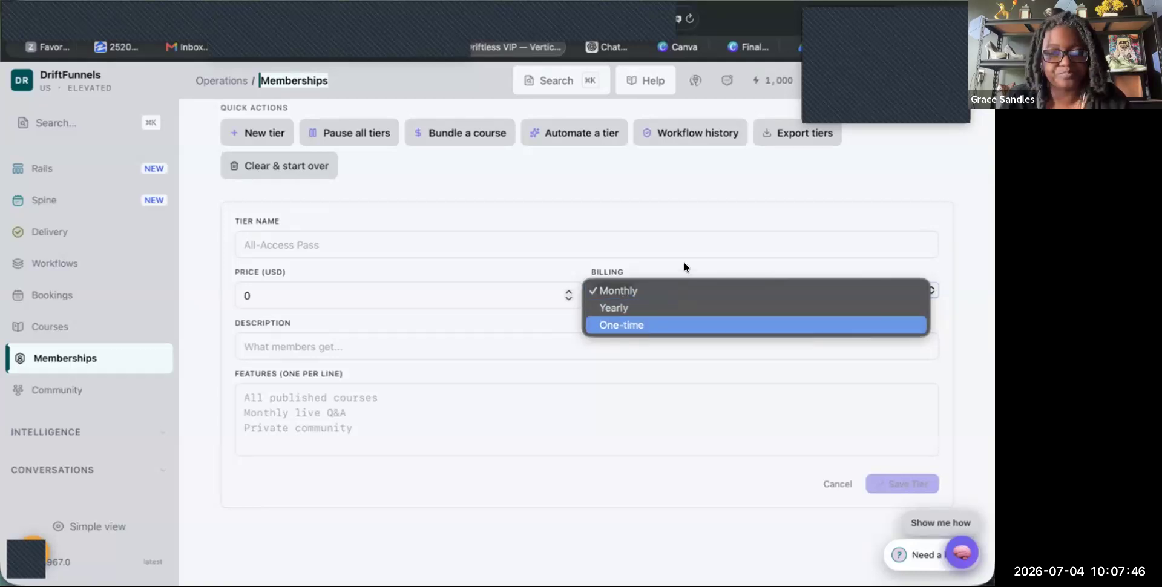
click(652, 293)
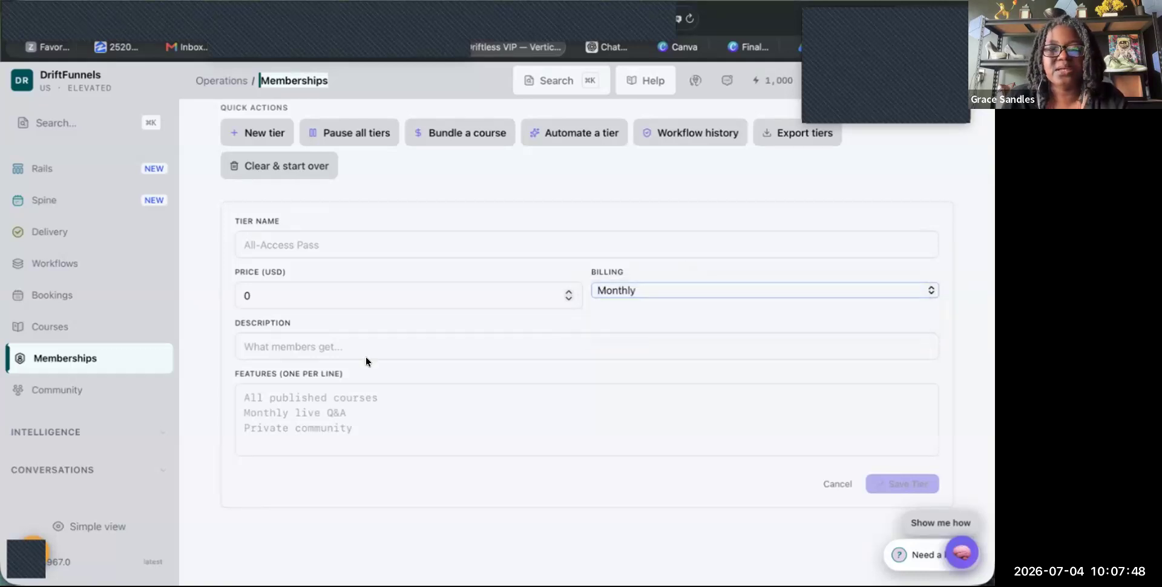
click(328, 343)
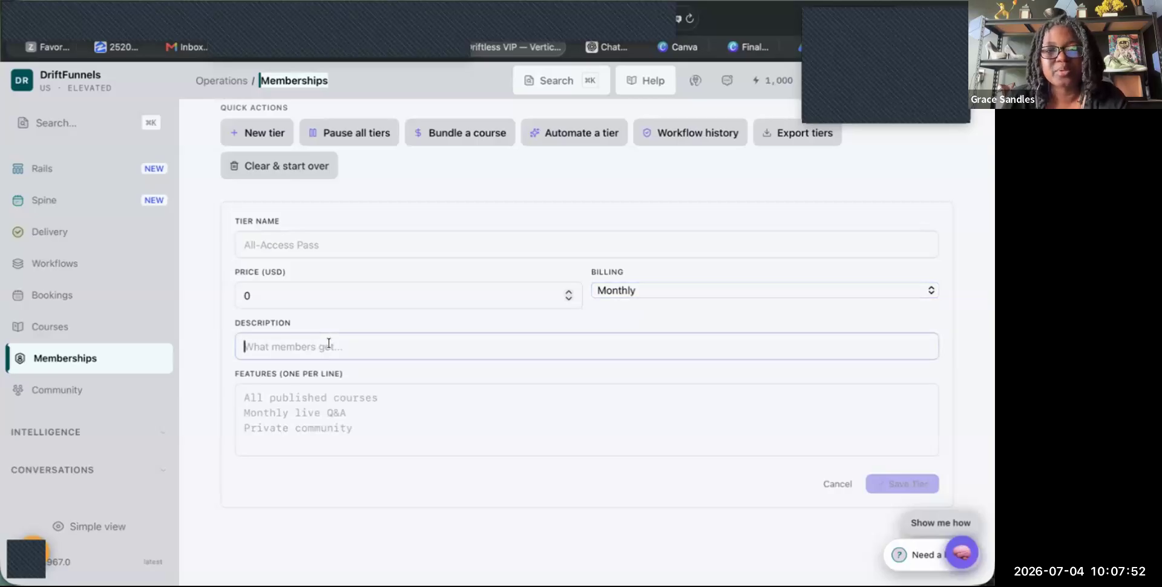
scroll(328, 342, up, 2)
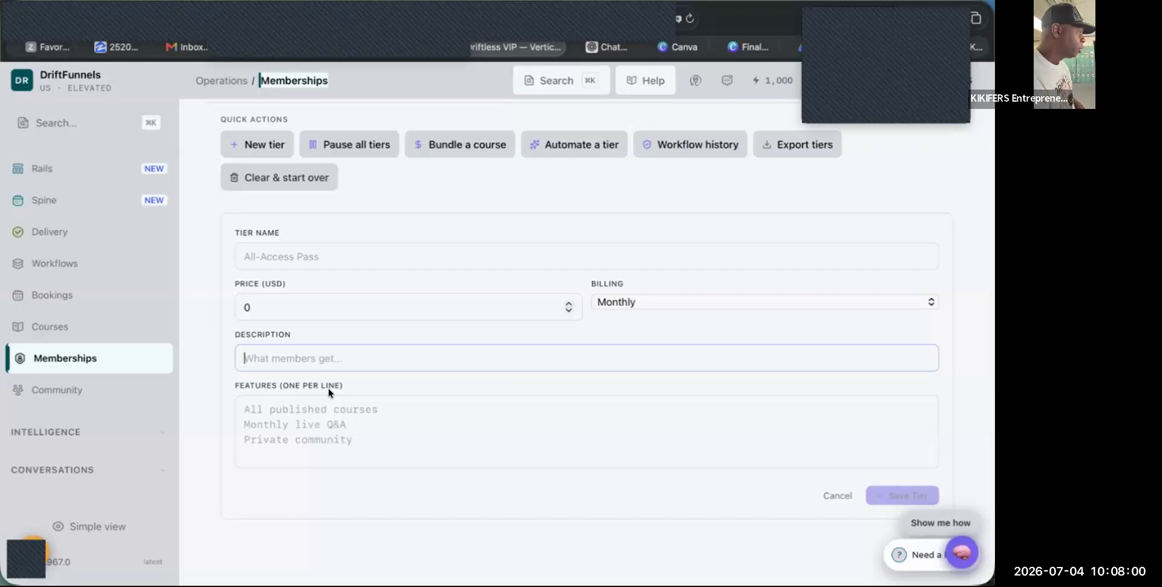
click(660, 298)
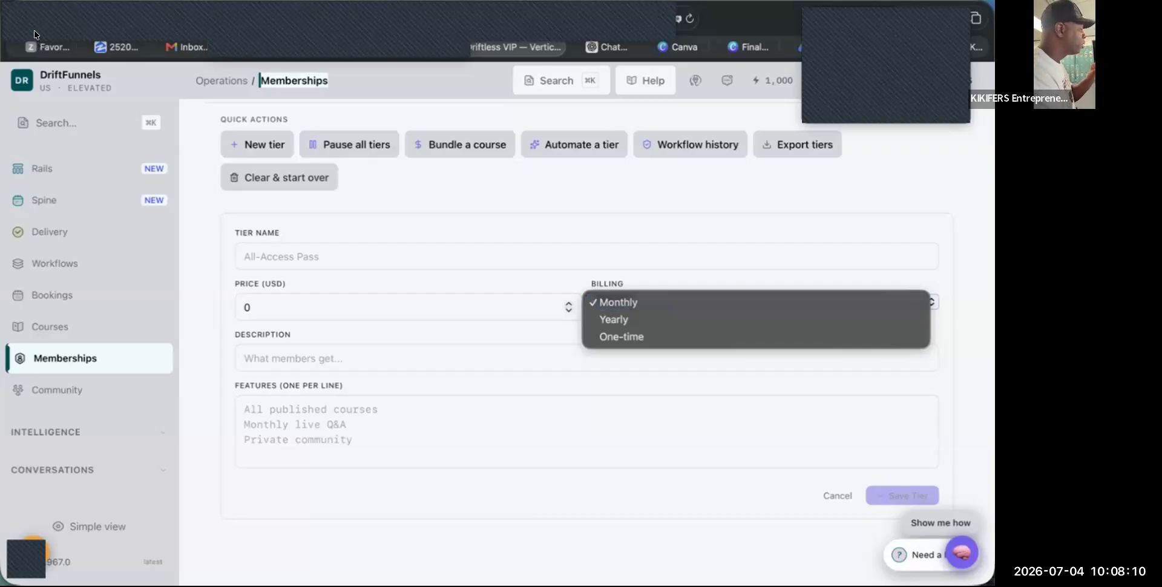
click(683, 284)
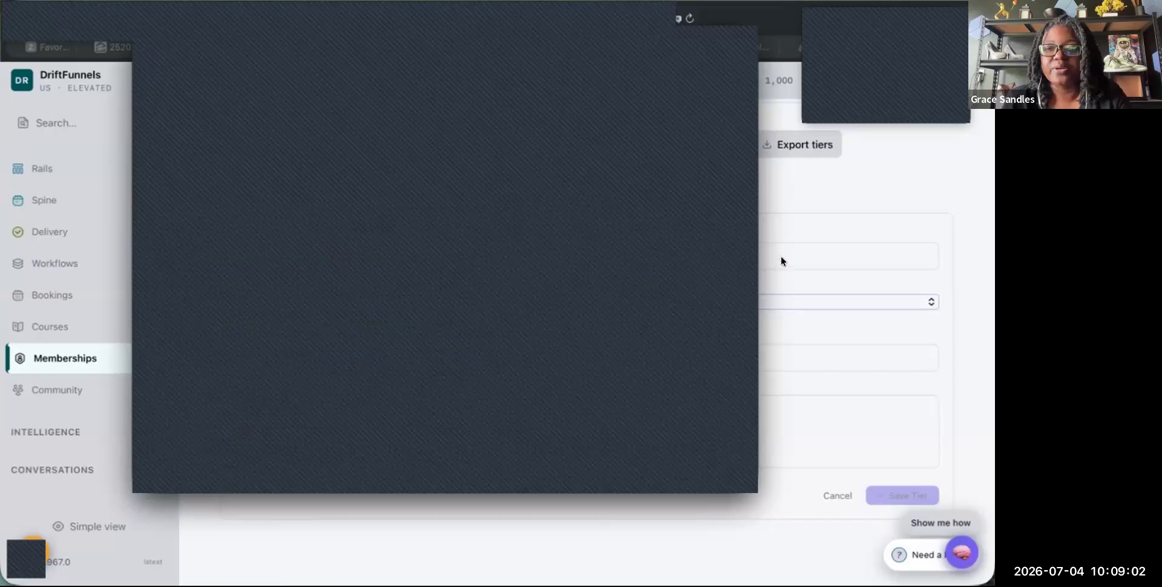
key(super+Tab)
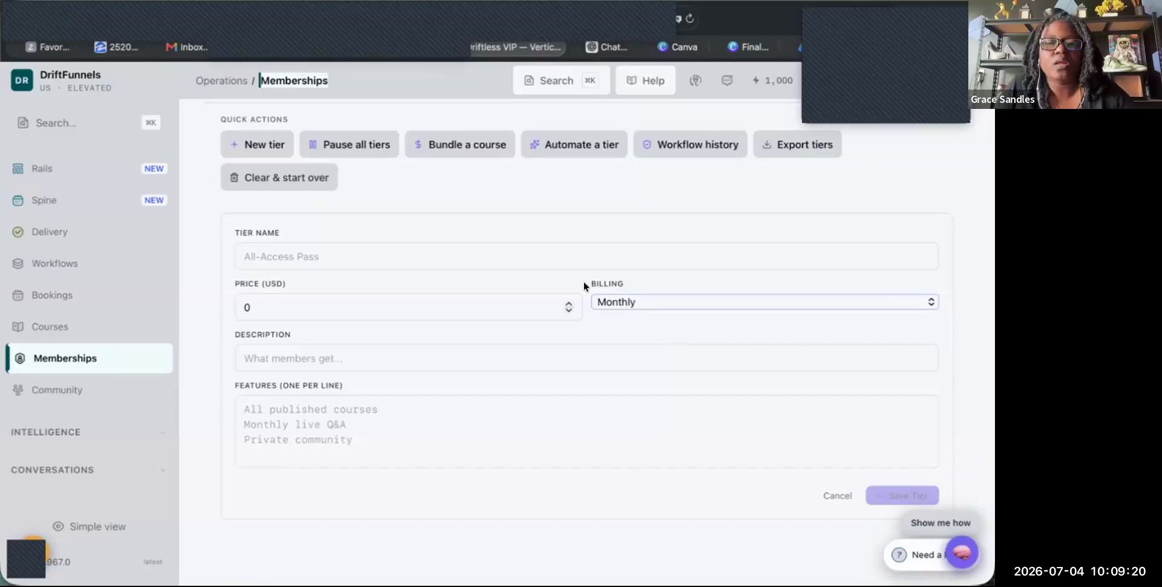
scroll(583, 285, up, 3)
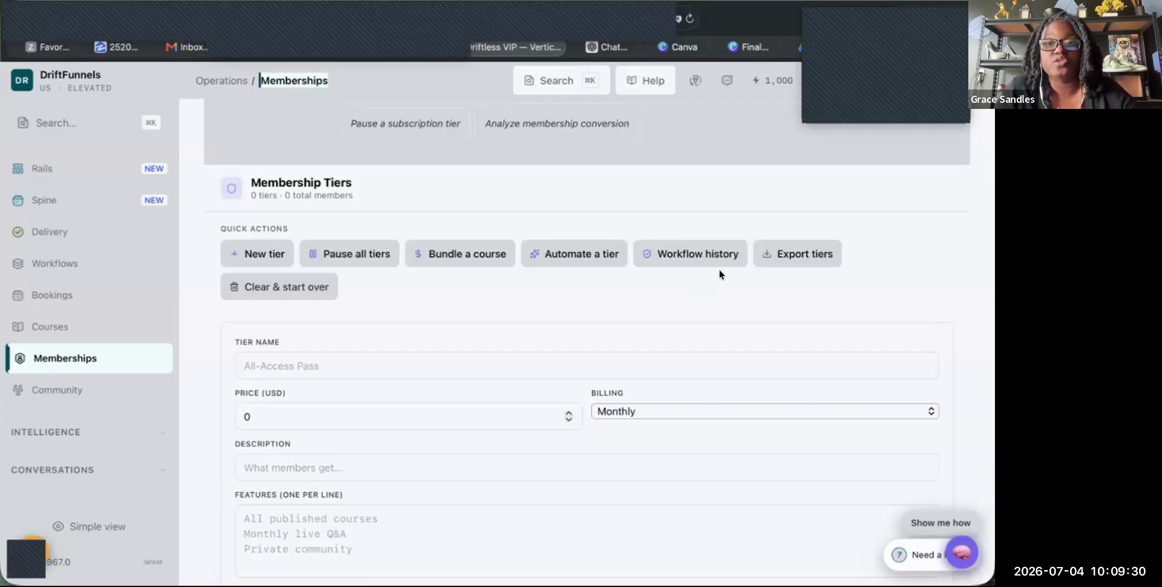
- Switch to ChatGPT and attach the havencrest_sovereignty_installa... file to a new chat
click(609, 45)
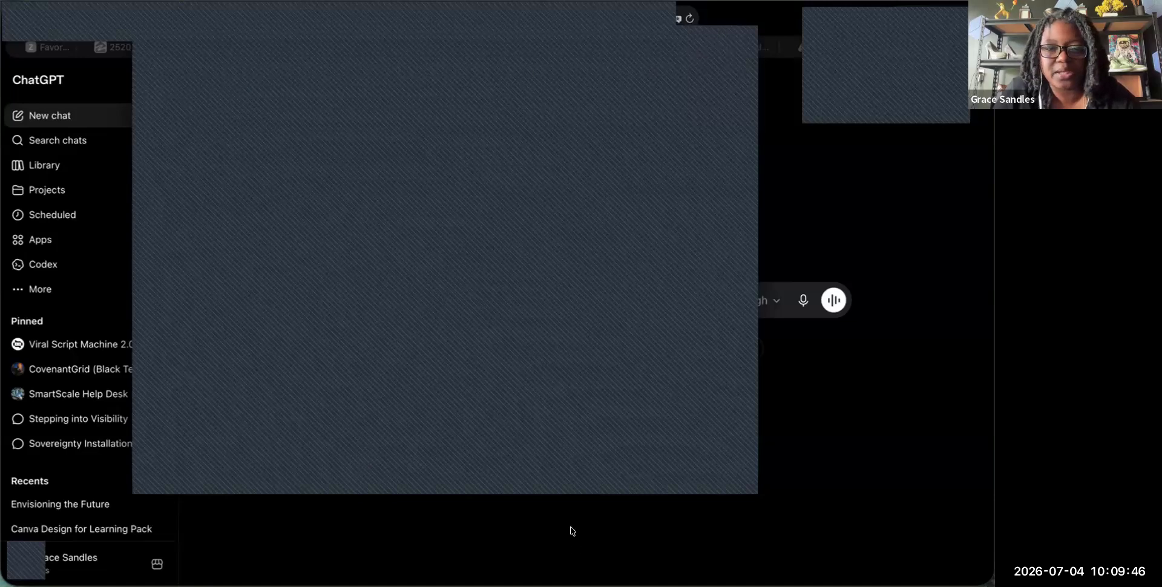
click(145, 36)
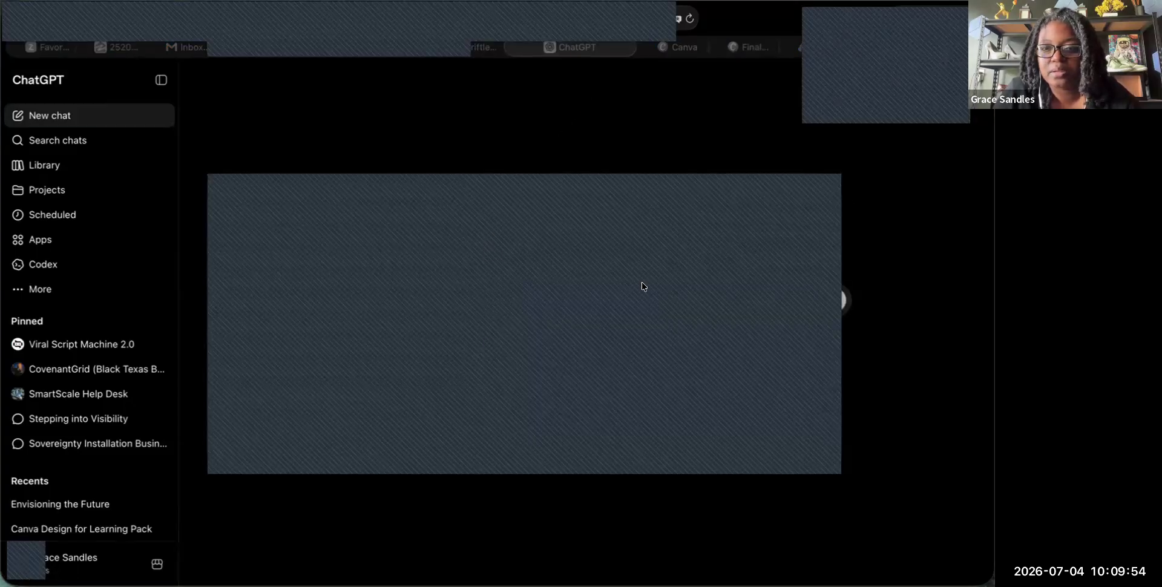
click(479, 343)
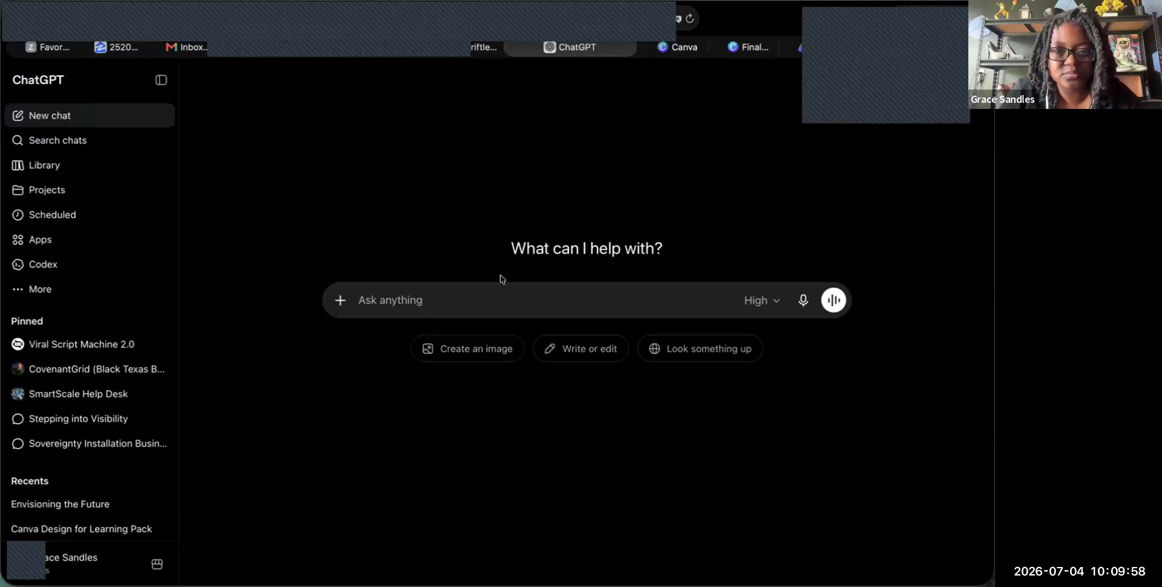
key(super+Tab)
drag(581, 188, 566, 418)
drag(488, 485, 426, 355)
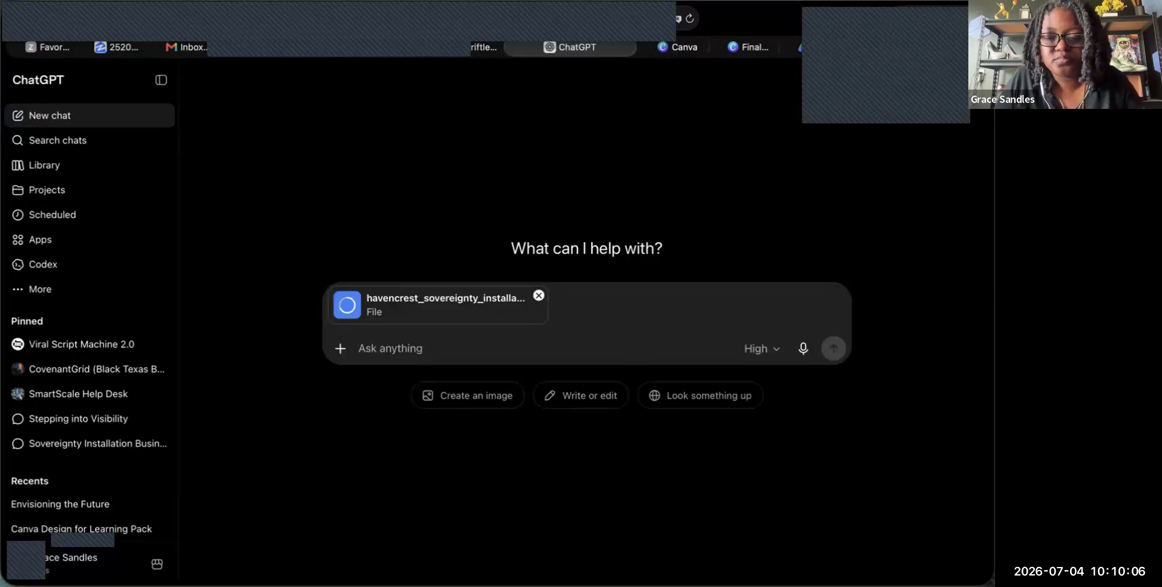
- Begin the message with "Hey GPT! Looking at the attached file, please give me a list of memberships I should create"
text(Hey)
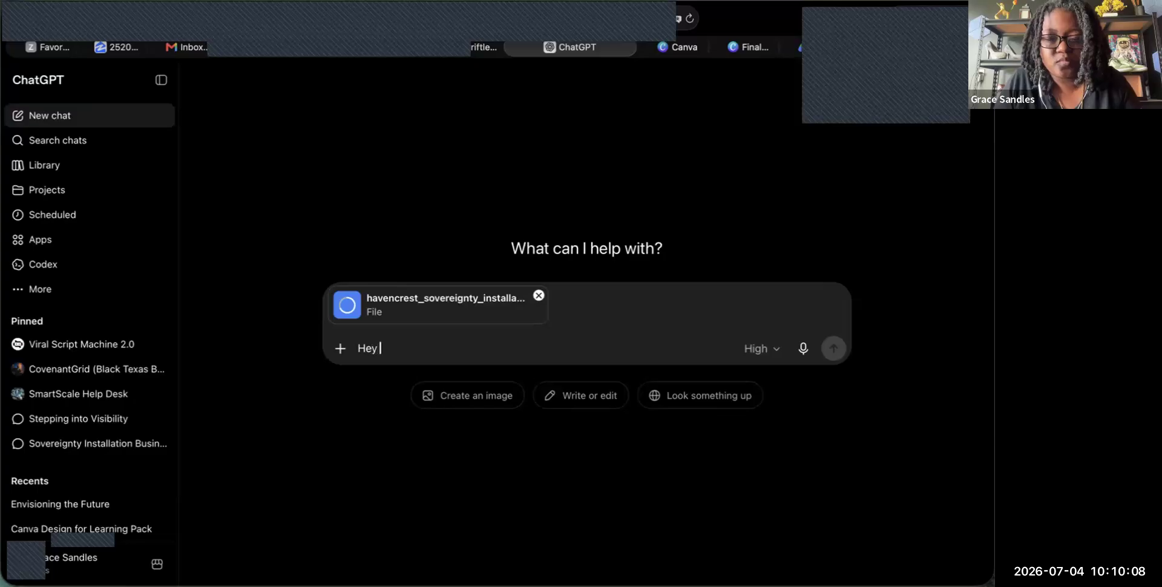
text( GP)
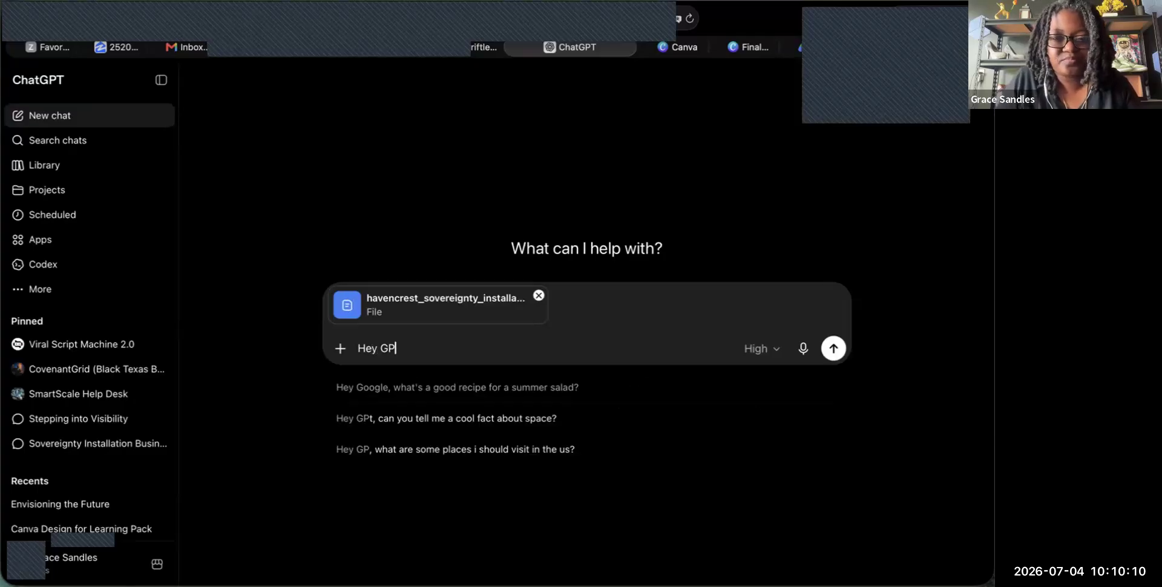
text(T! Look)
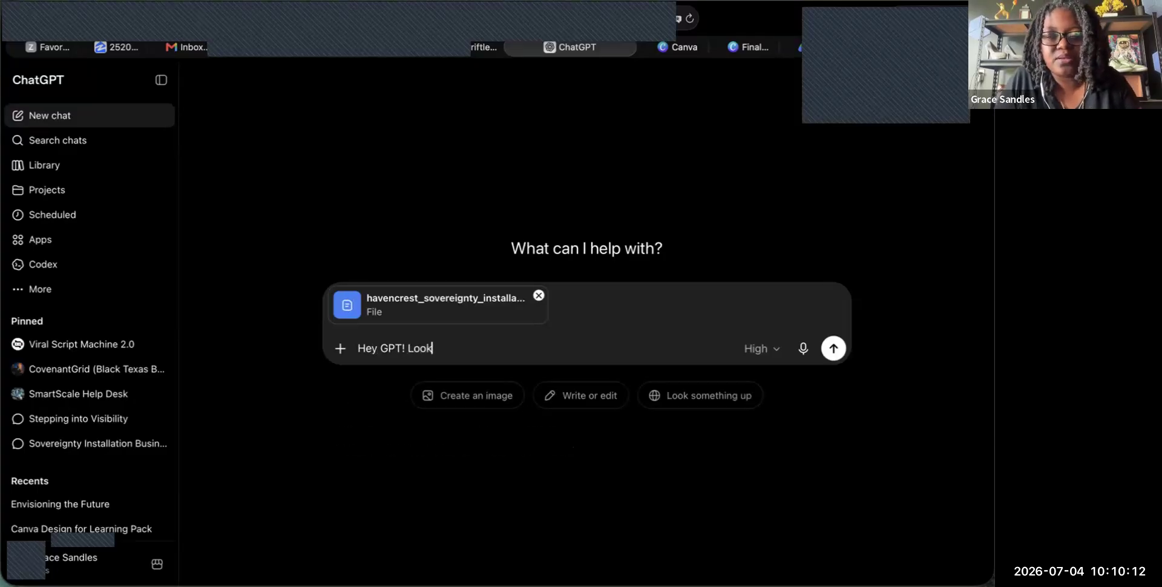
text(ing at )
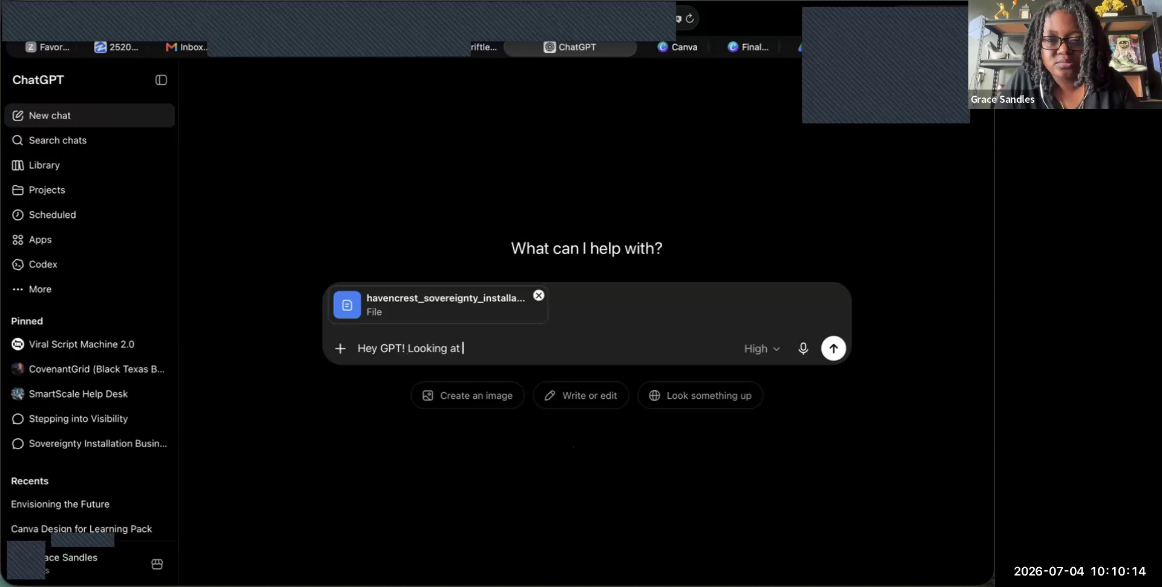
text(the attached)
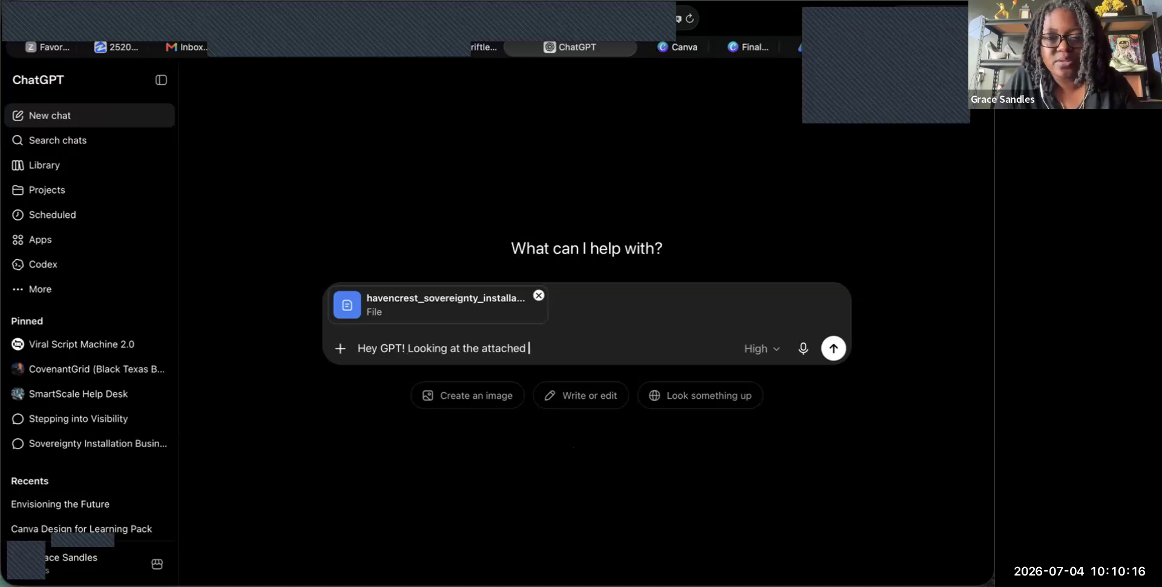
text( file, please)
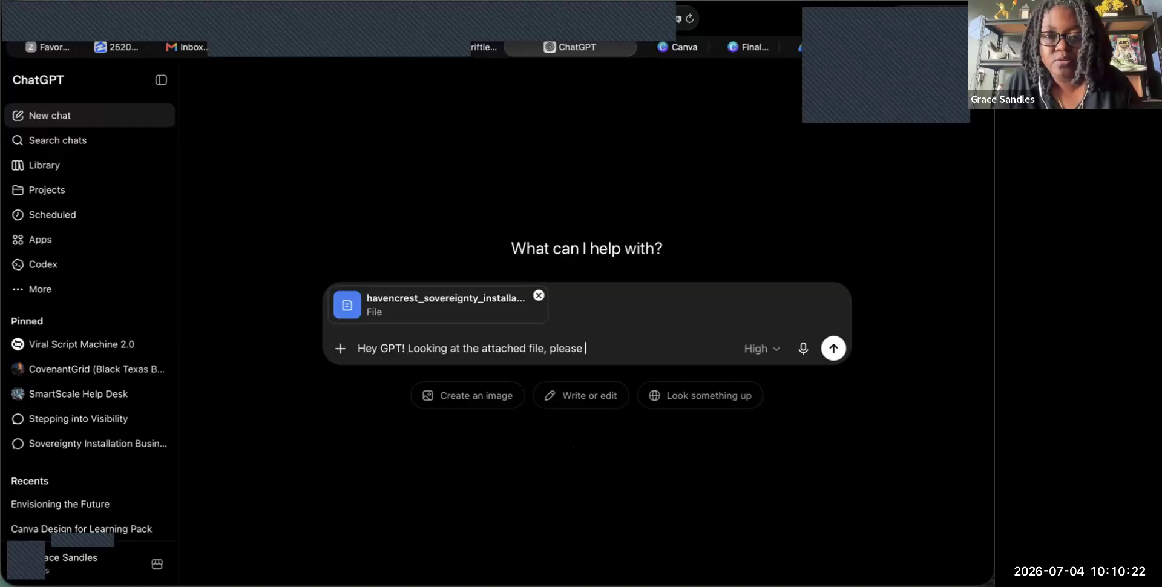
text( give m)
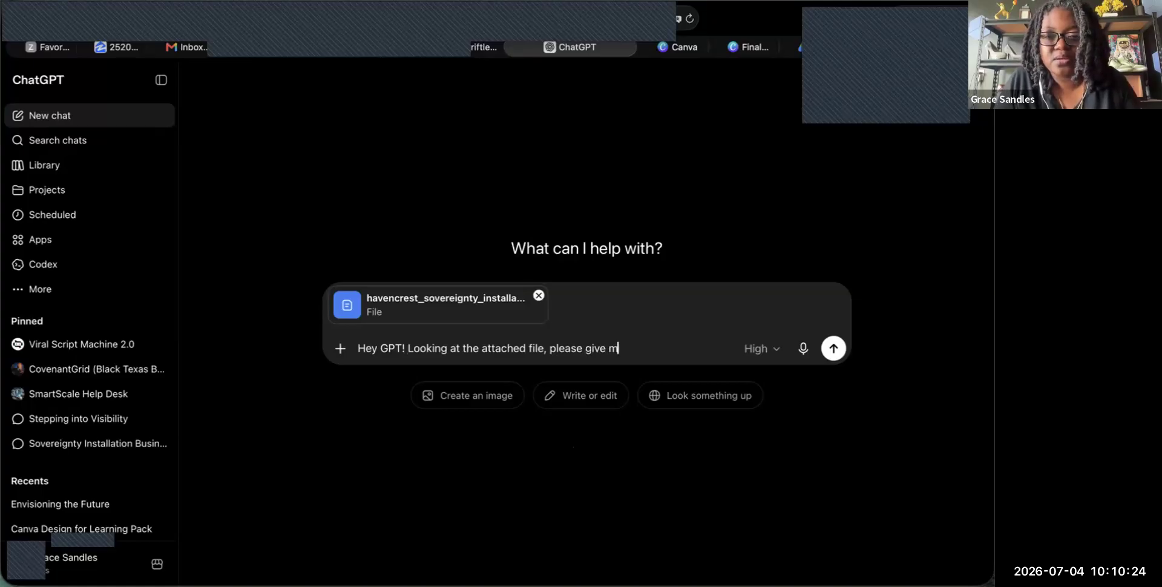
text(e a list of )
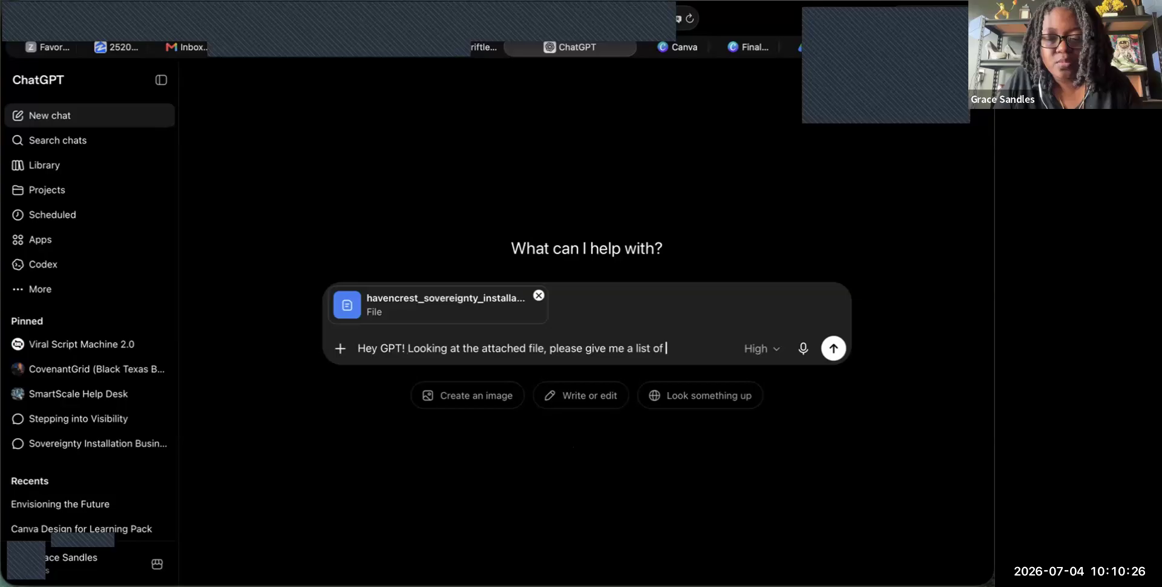
text(membershi)
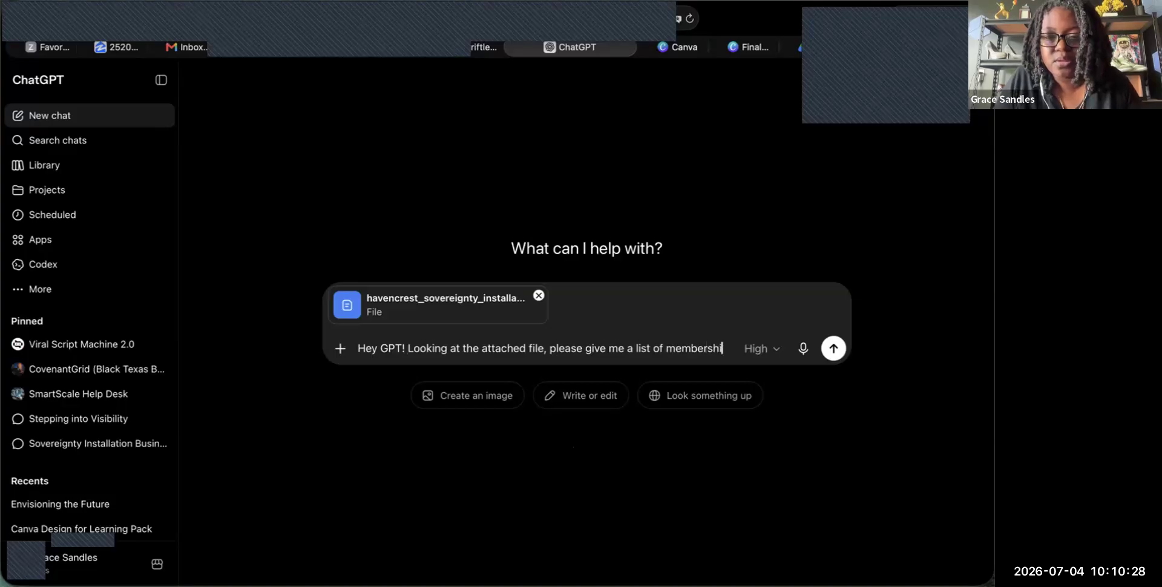
text(ps I shou)
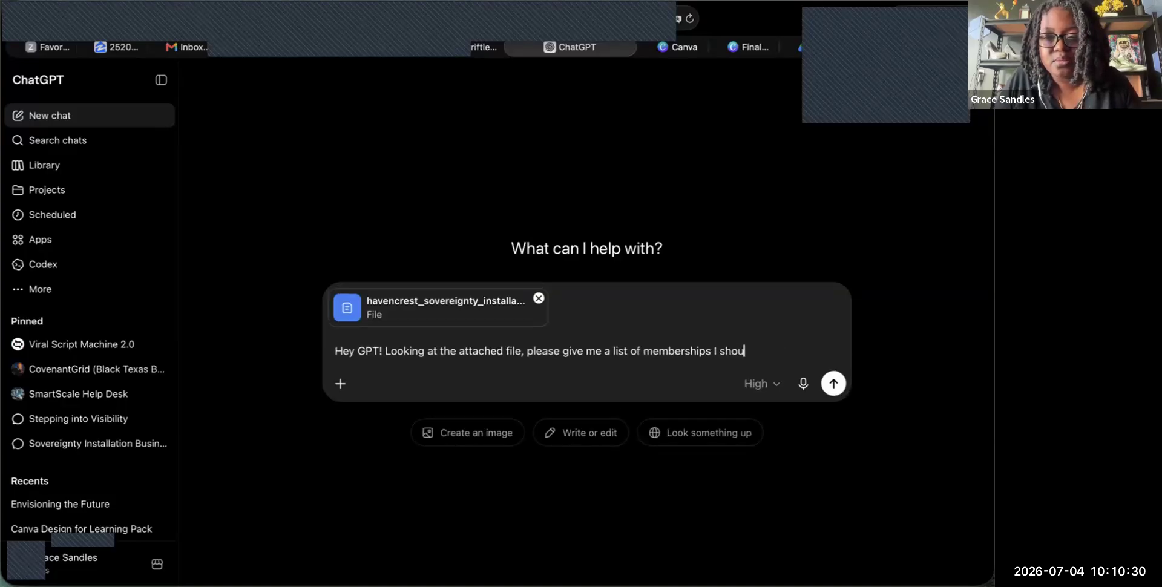
text(ld create)
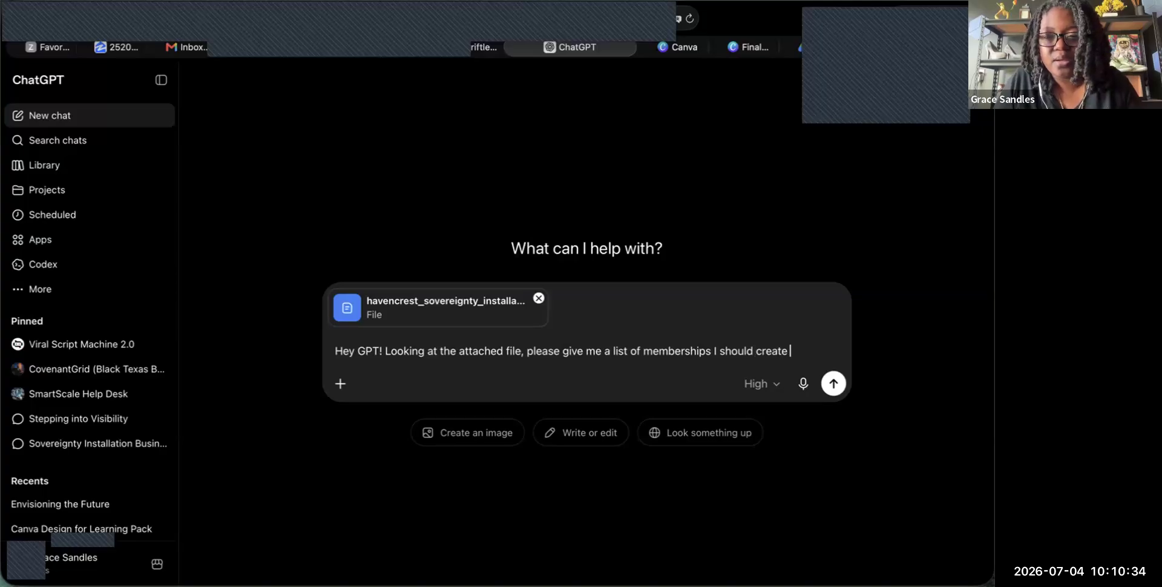
- Finish the message with "and give me the prices for each membership." and send it with the attached file
text( and)
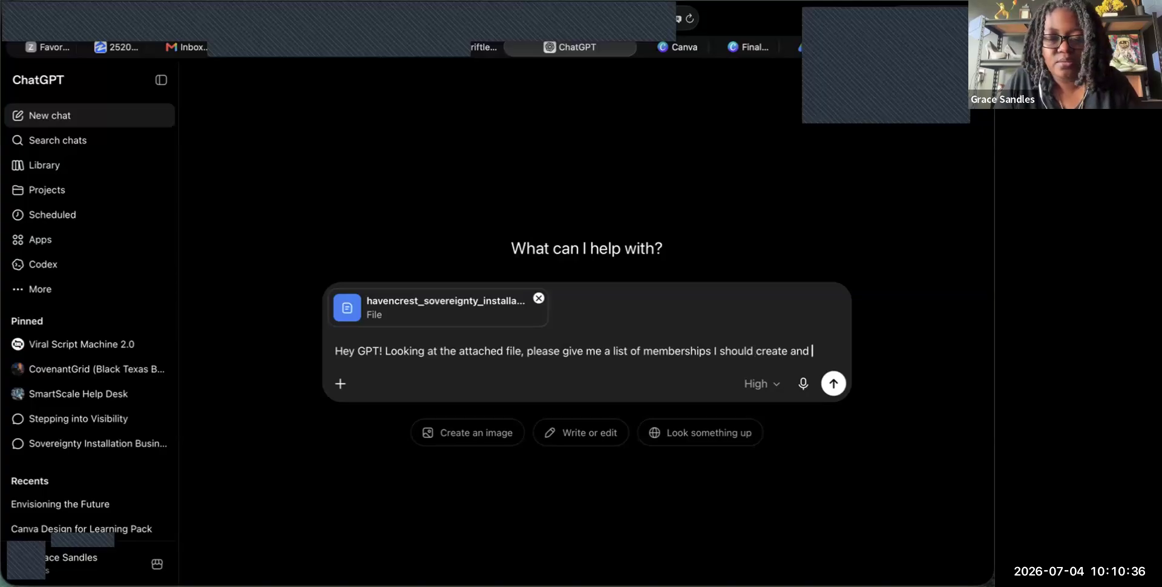
text( give )
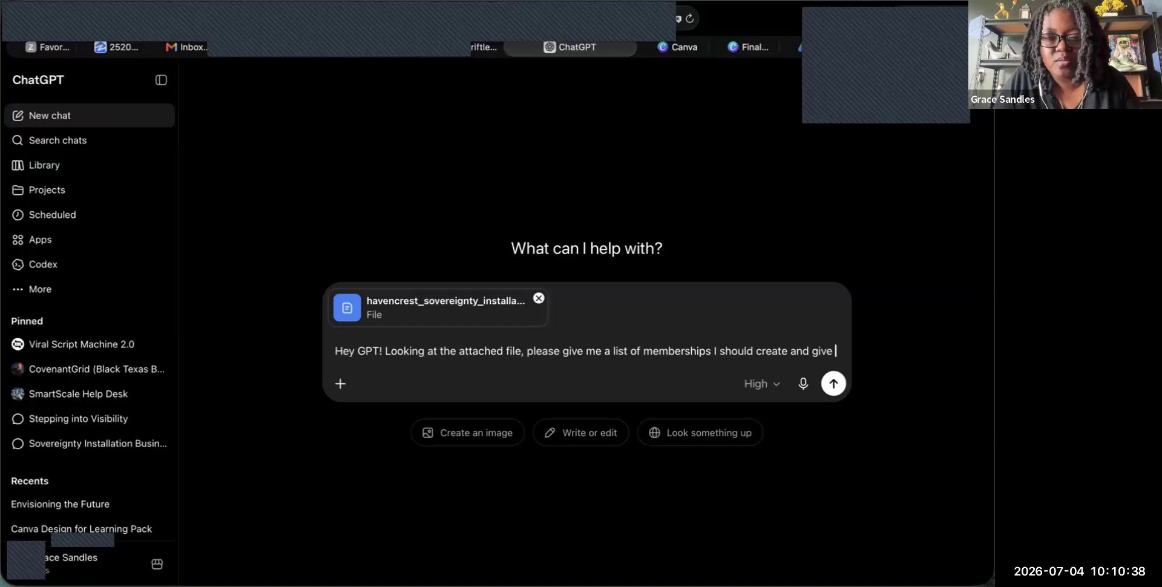
text(me the rpices)
key(BackSpace)
key(BackSpace)
key(BackSpace)
key(BackSpace)
key(BackSpace)
key(BackSpace)
key(BackSpace)
text(prices for )
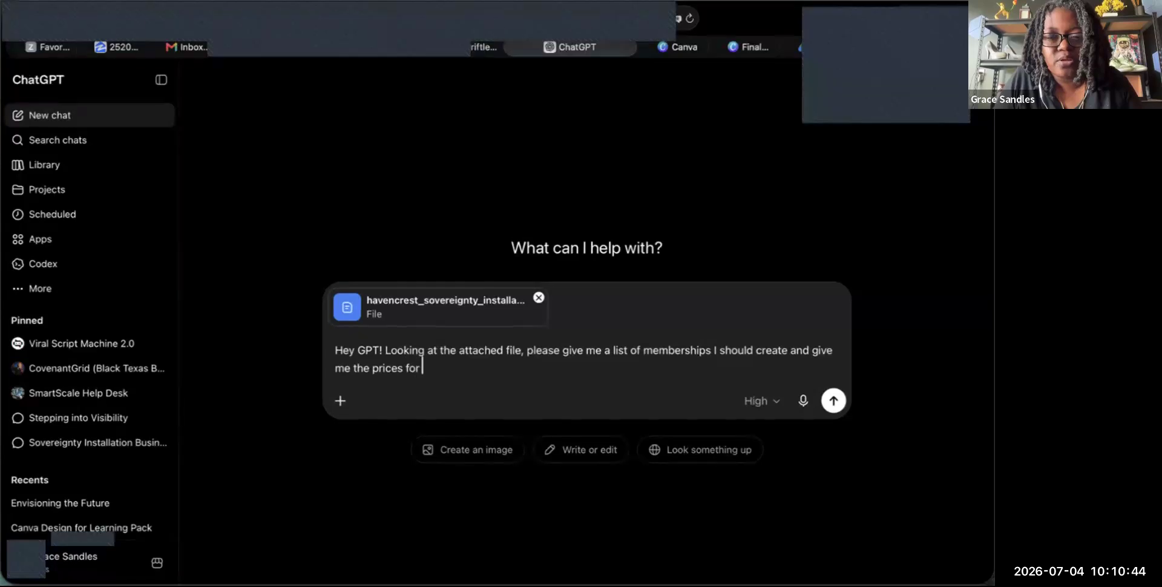
text(each member)
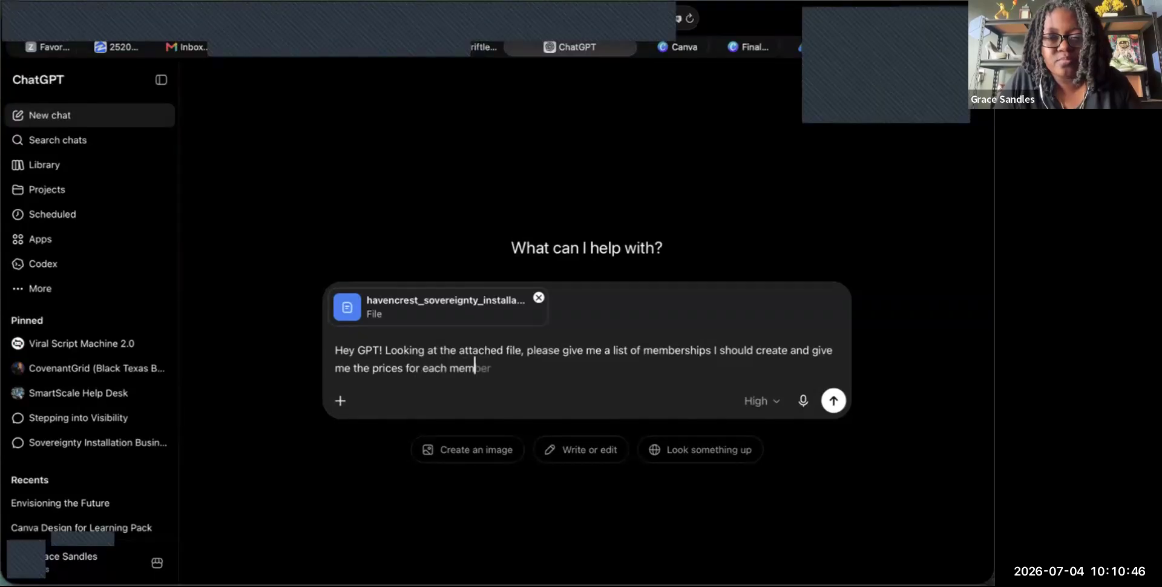
text(ship.)
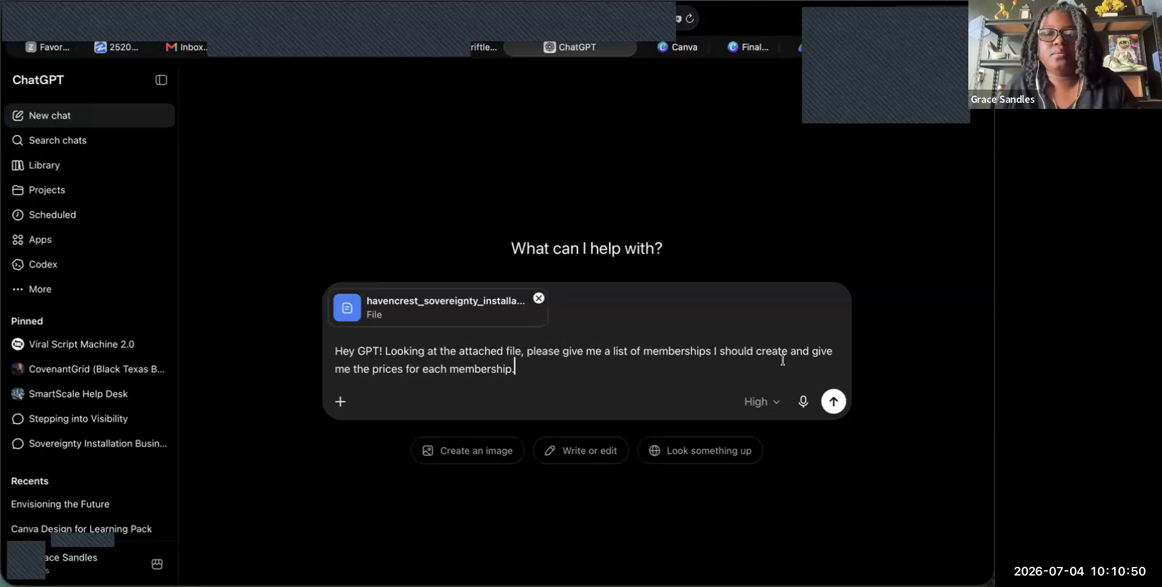
key(Return)
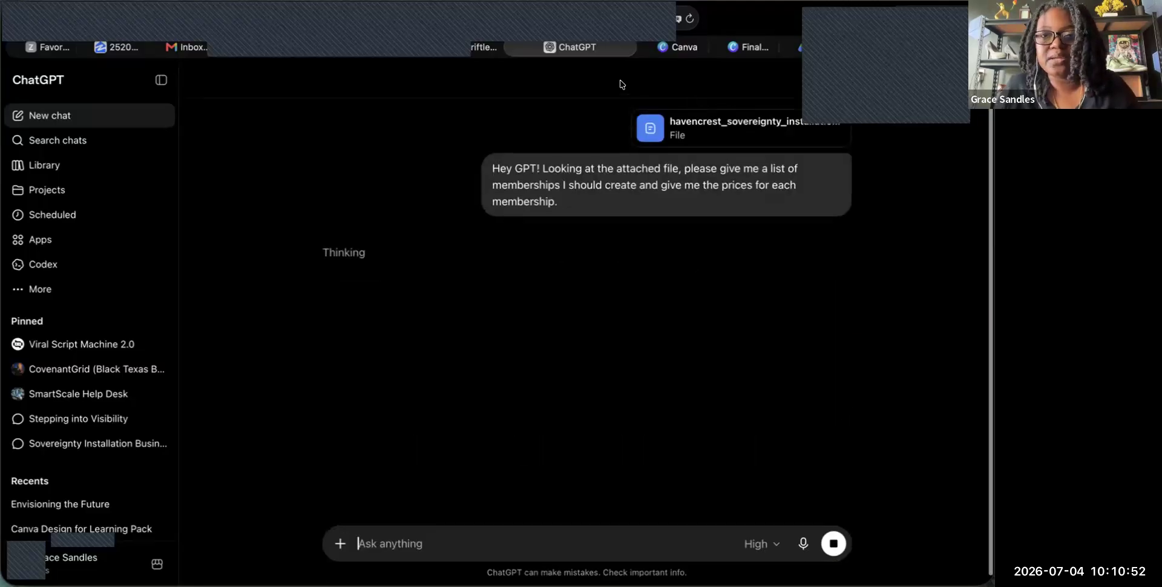
- Switch to DriftFunnels and look over the Revenue Coach's instructions for personalizing the coach
click(489, 48)
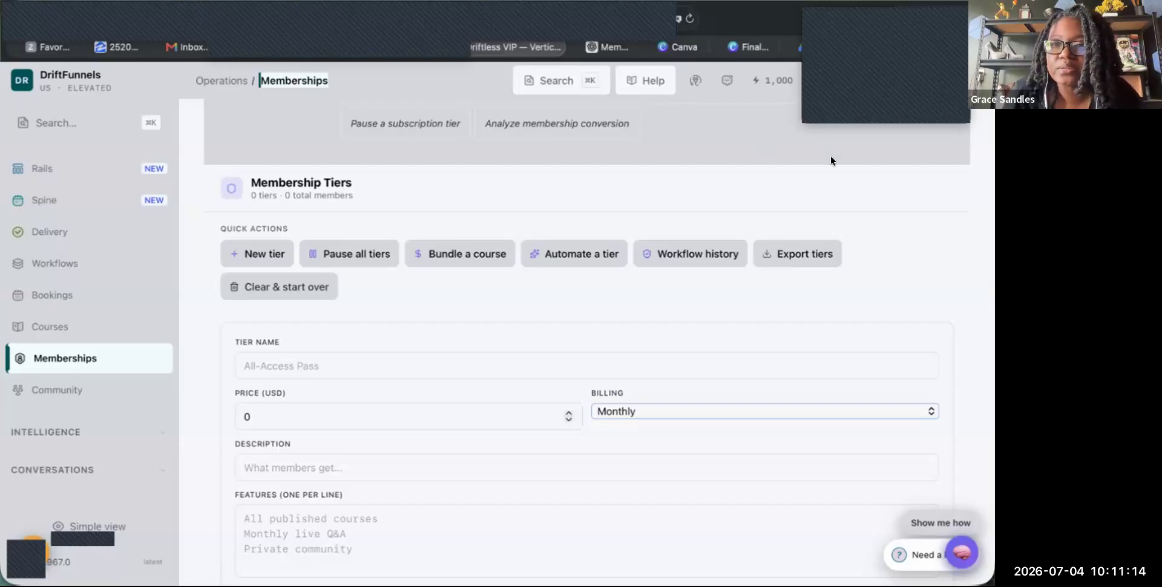
click(846, 13)
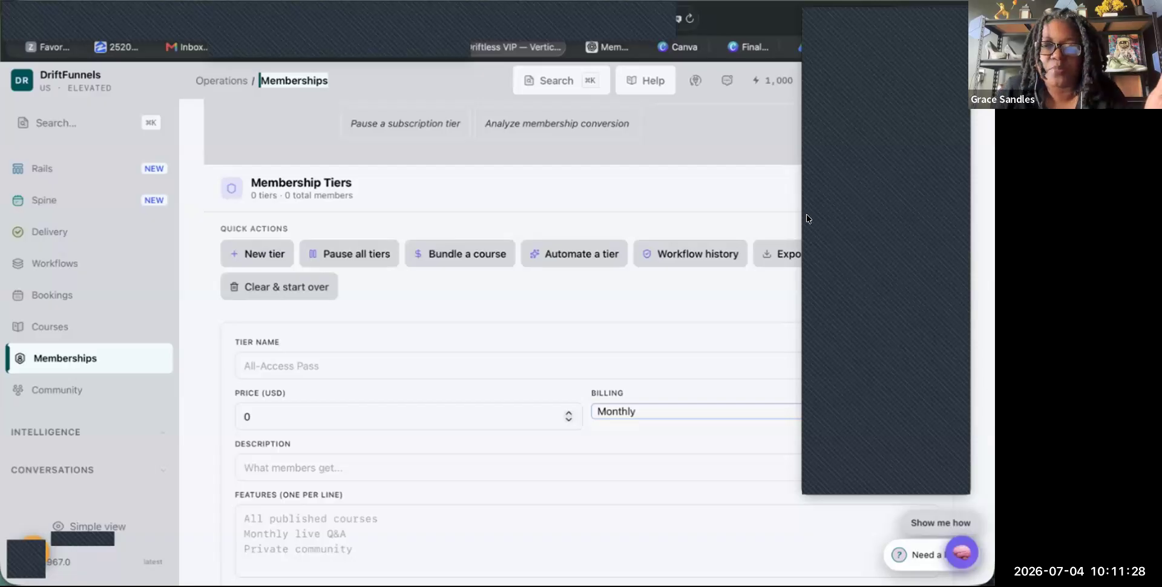
click(828, 15)
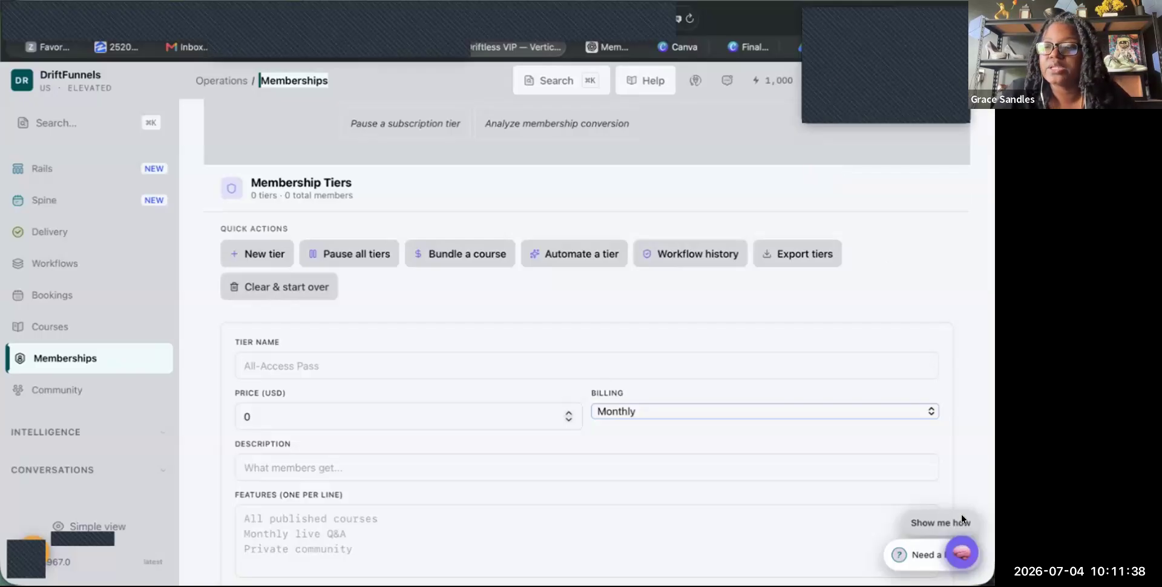
click(962, 553)
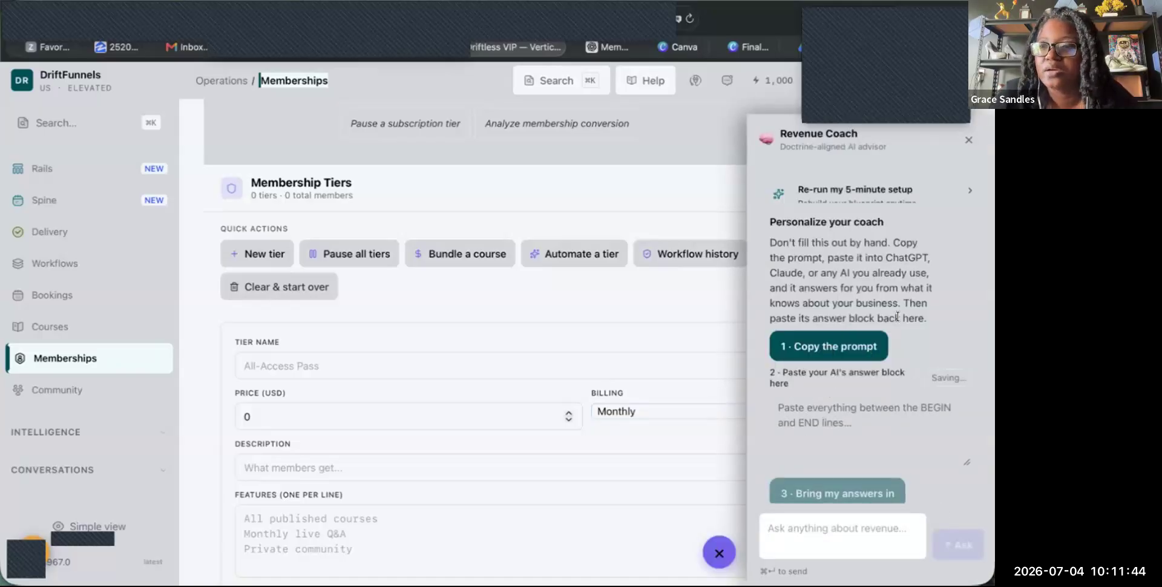
click(967, 141)
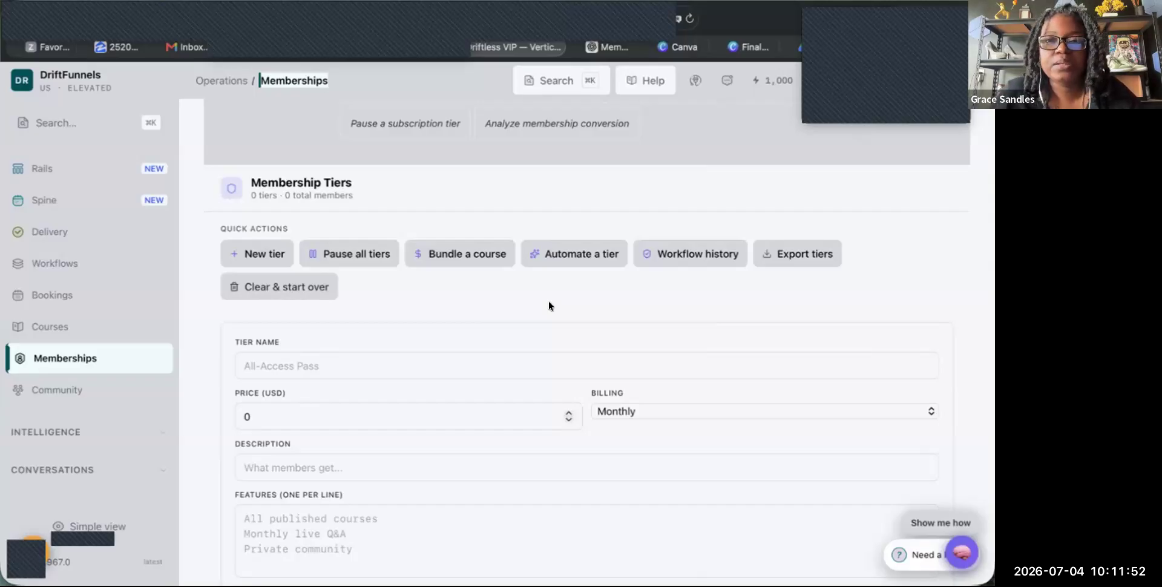
- Switch to ChatGPT and read the reply's Memberships to Create table of suggested memberships and prices
click(601, 46)
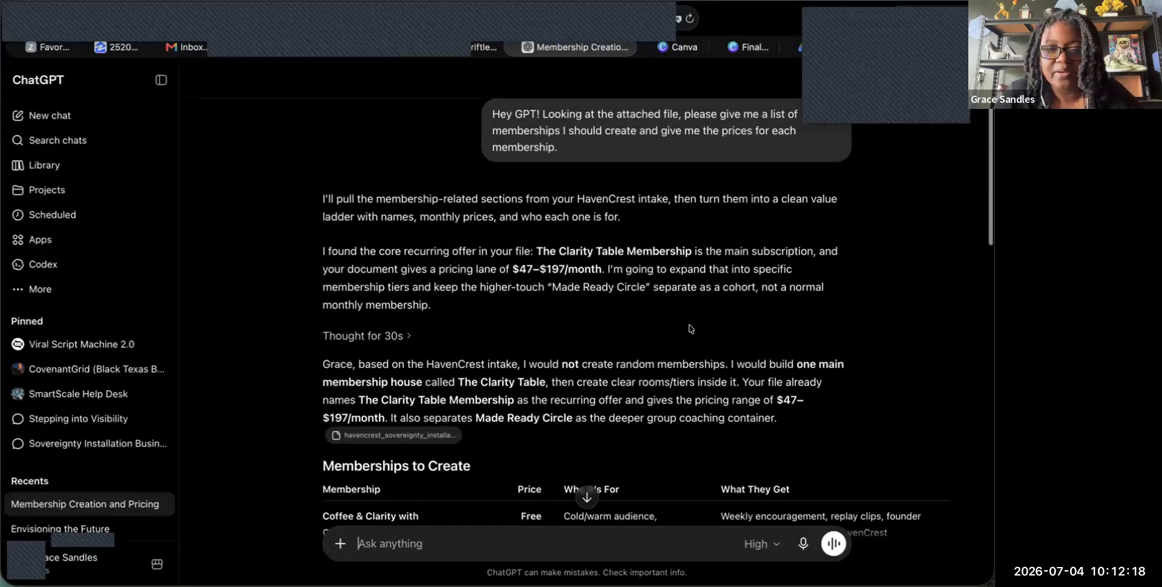
scroll(690, 328, down, 3)
scroll(690, 329, down, 3)
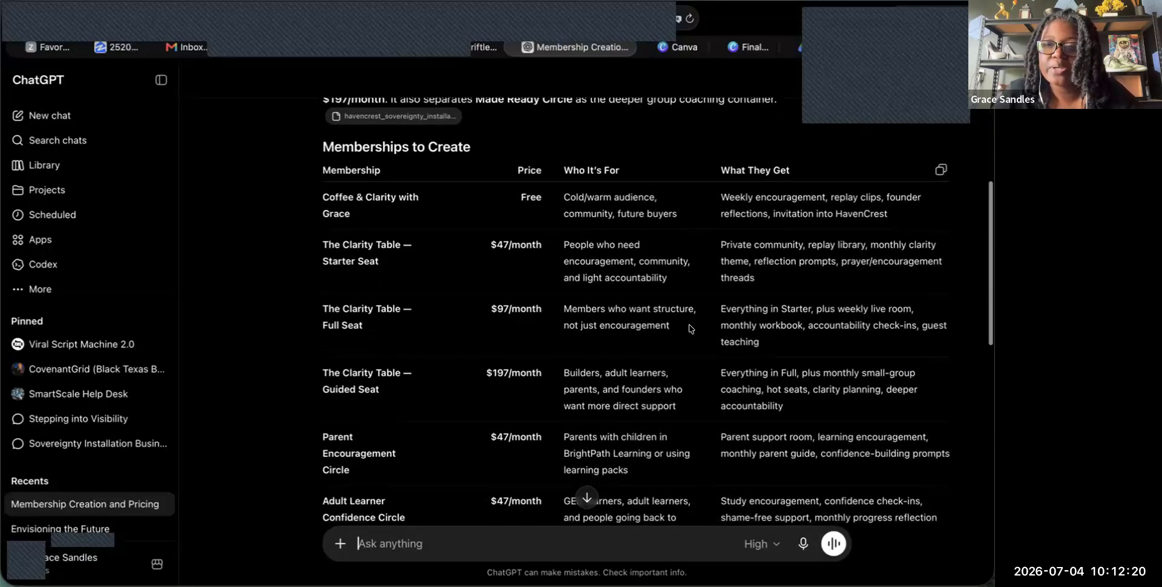
scroll(690, 329, up, 2)
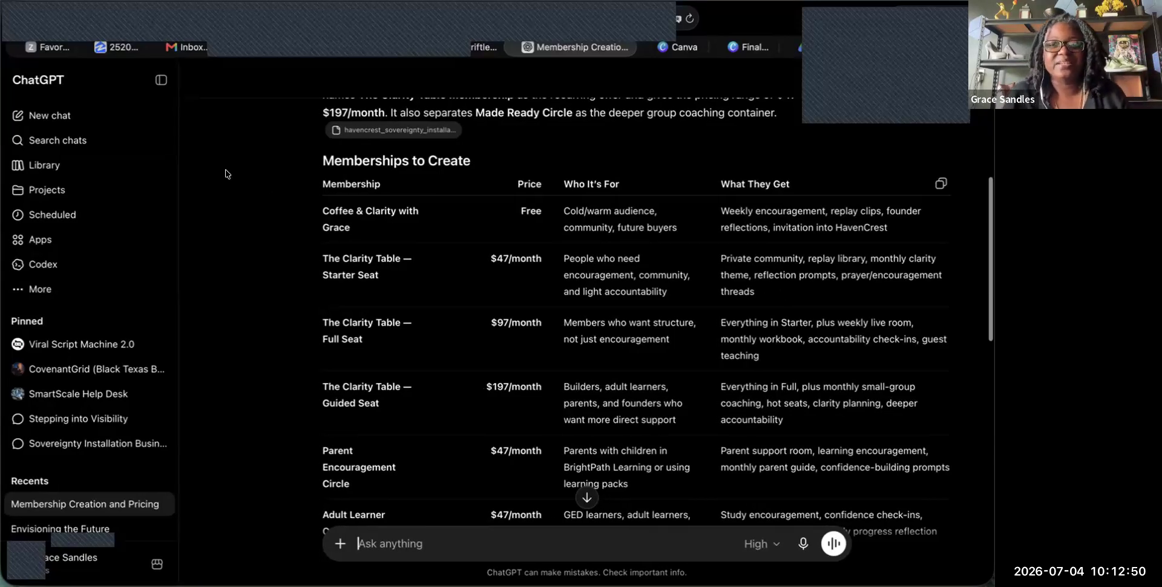
- Copy the free Coffee & Clarity membership's name from ChatGPT into the DriftFunnels tier name, with Monthly billing
triple_click(323, 209)
key(super+c)
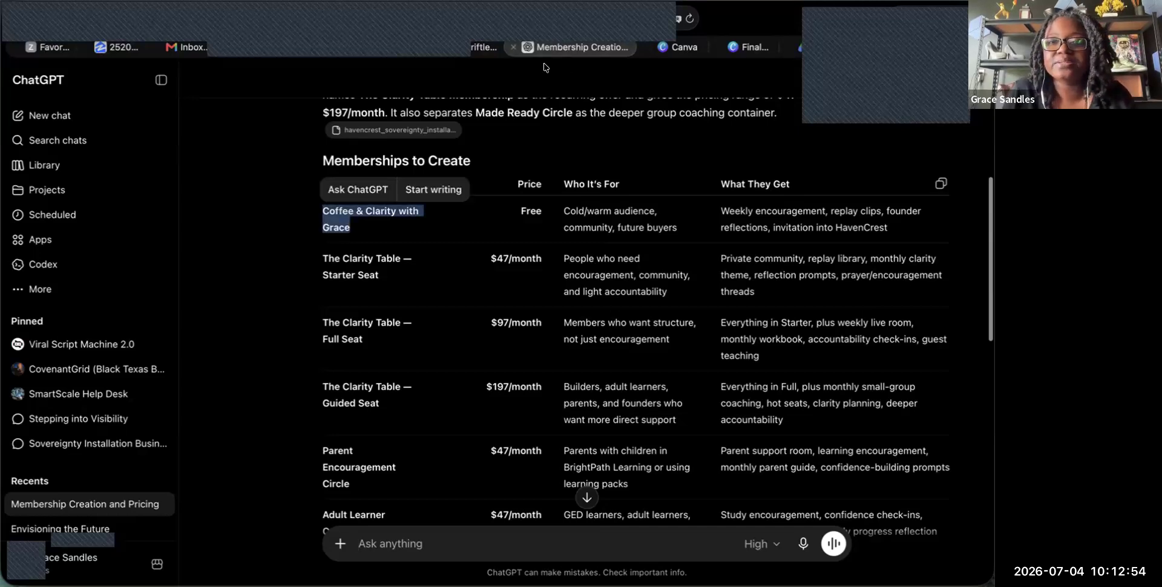
click(480, 46)
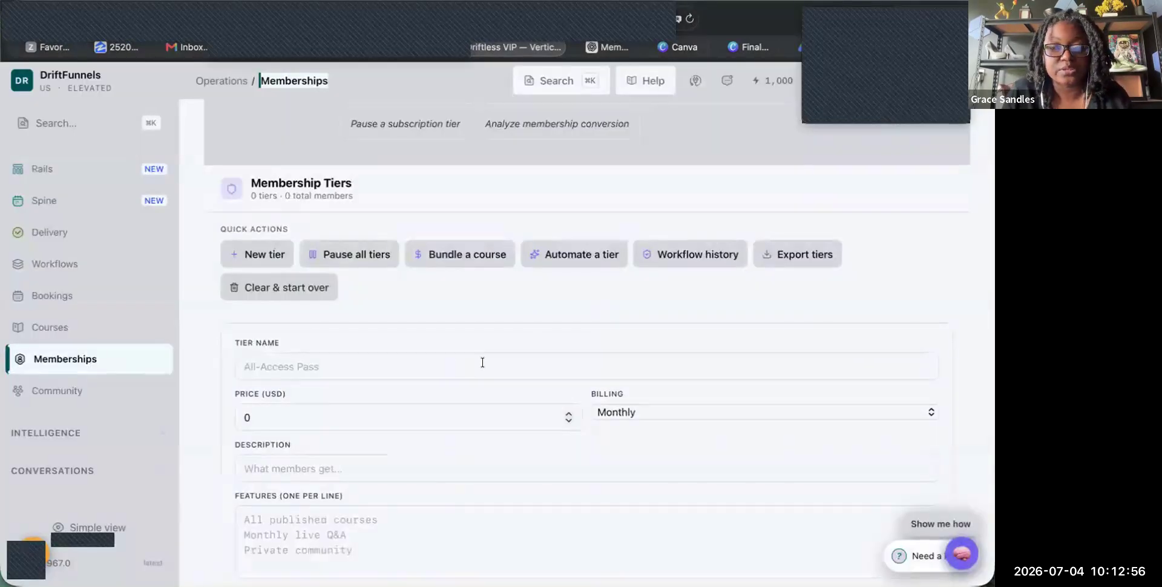
click(386, 298)
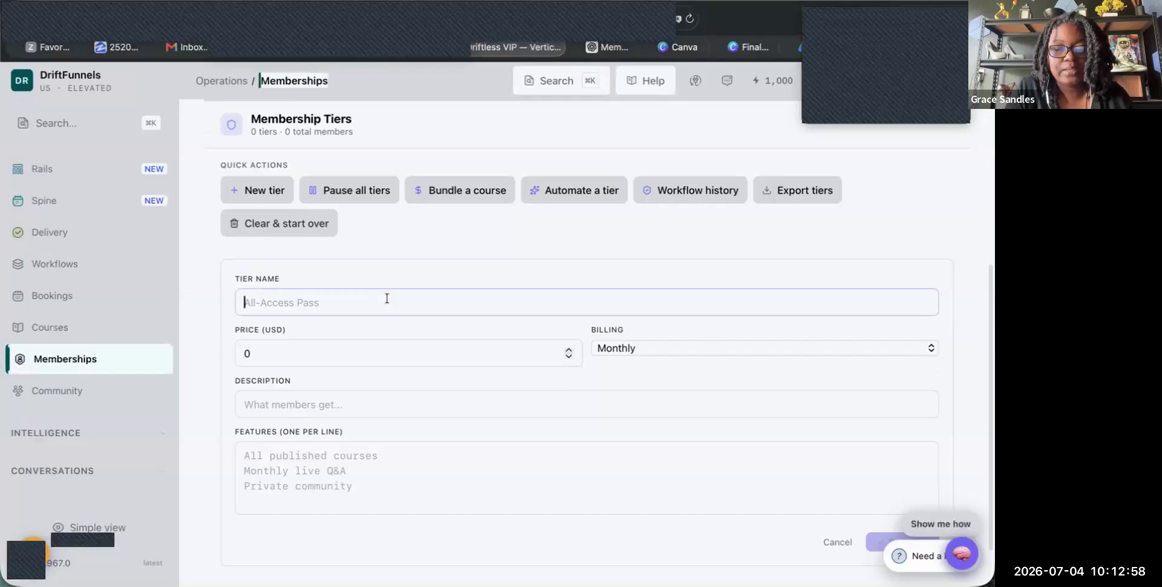
key(super+v)
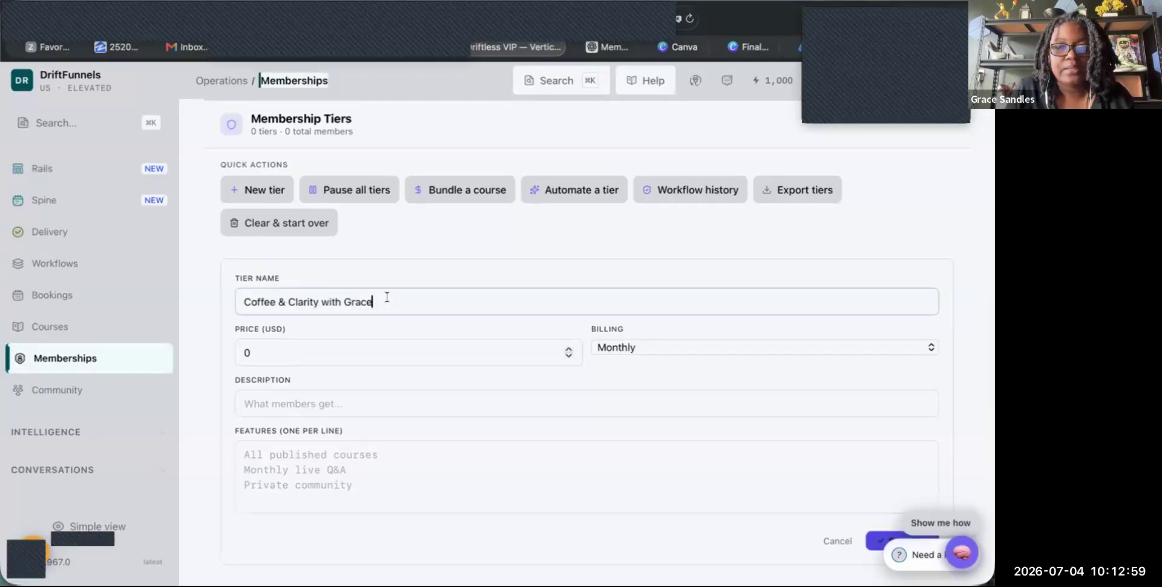
click(654, 349)
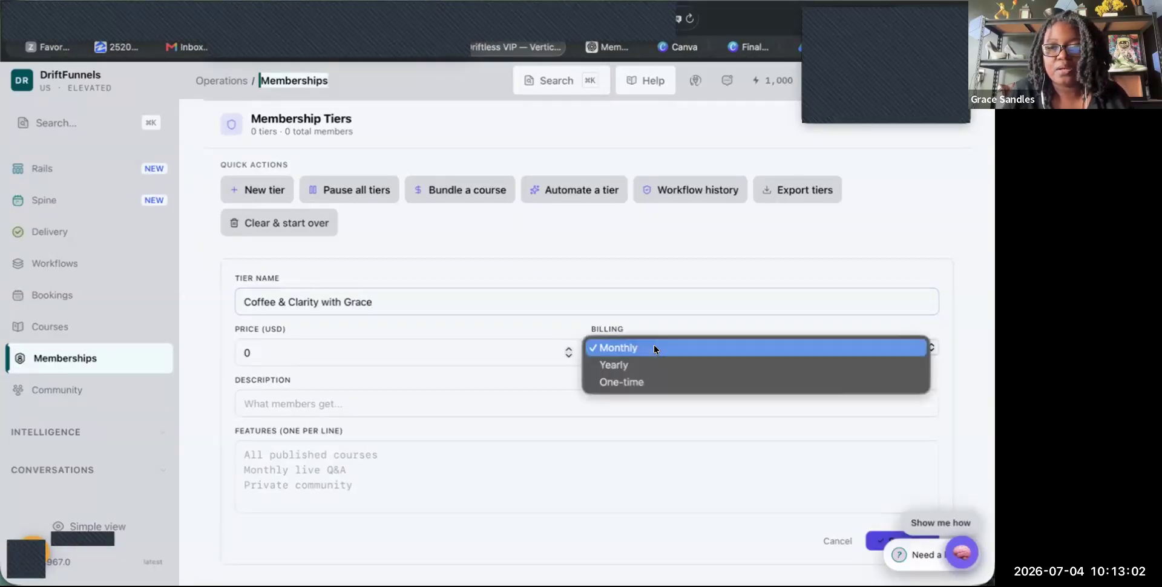
click(690, 347)
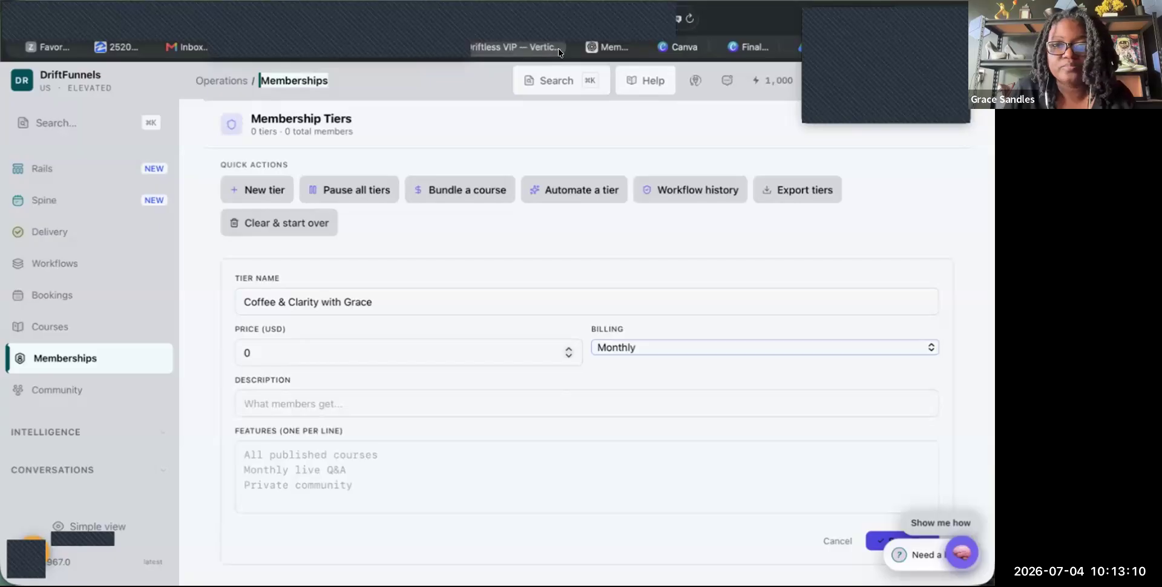
- Replace the DriftFunnels tier name with "The Clarity Table — Starter Seat", copied from the ChatGPT table
key(ctrl+Tab)
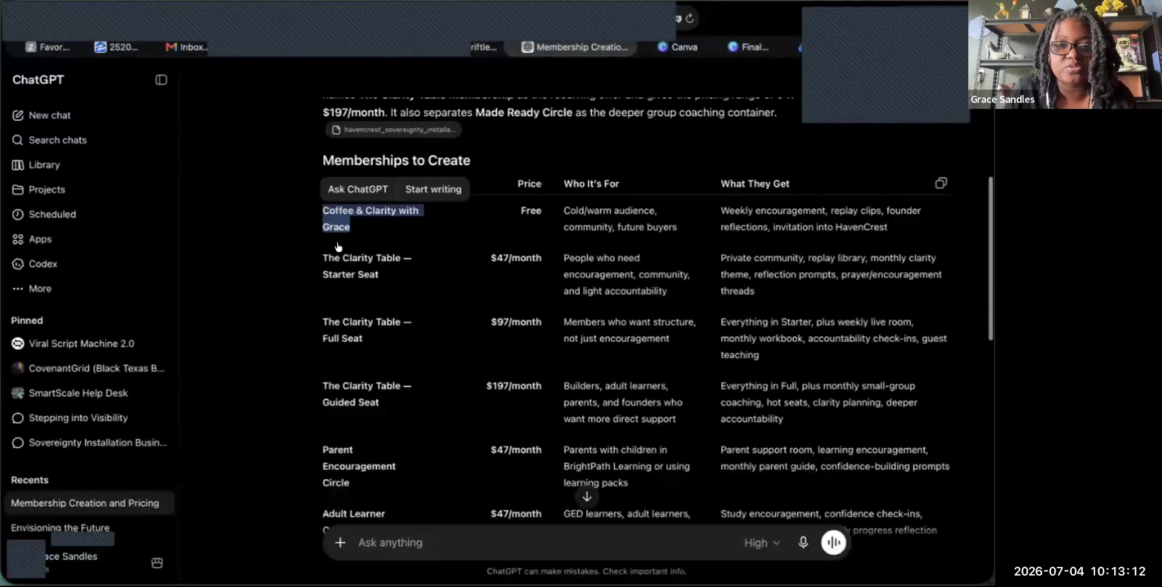
triple_click(374, 266)
key(super+c)
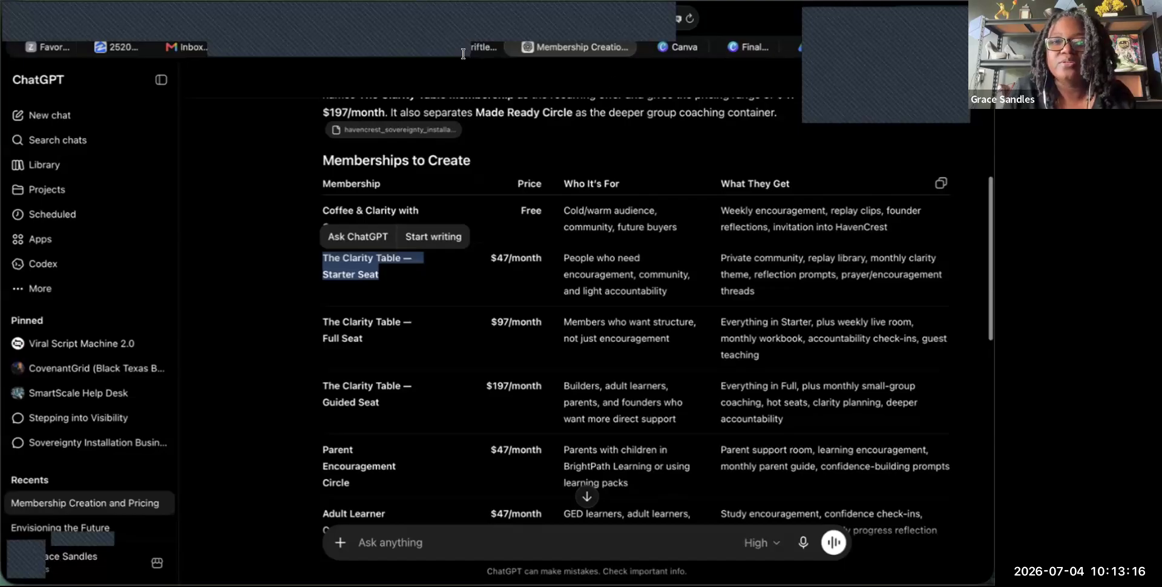
key(ctrl+shift+Tab)
click(348, 300)
key(super+a)
key(super+v)
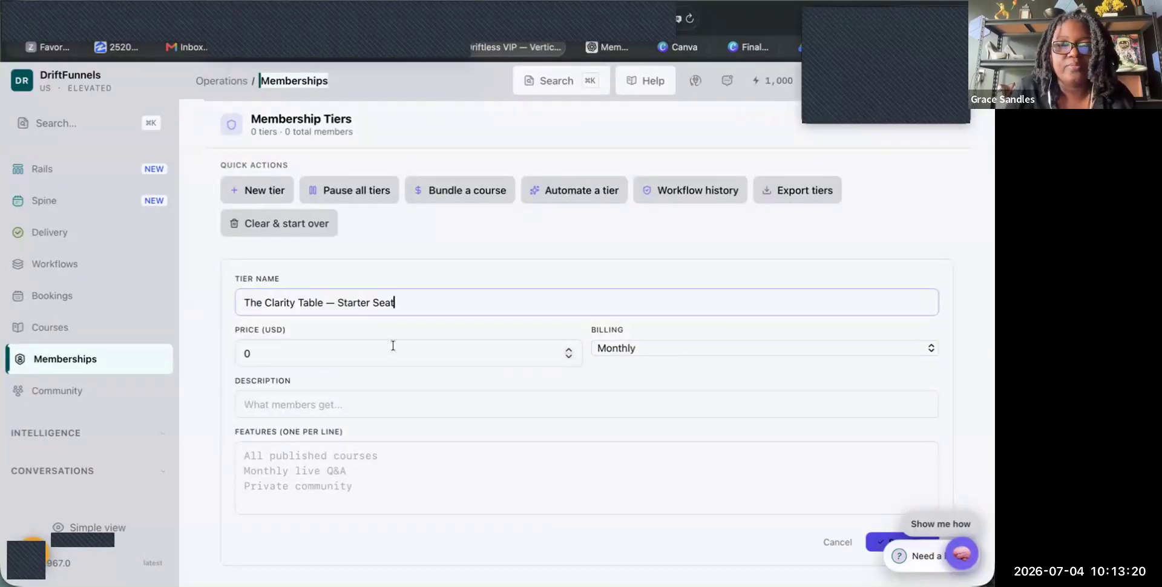
- Set the Starter Seat tier's price to 47 USD
click(393, 346)
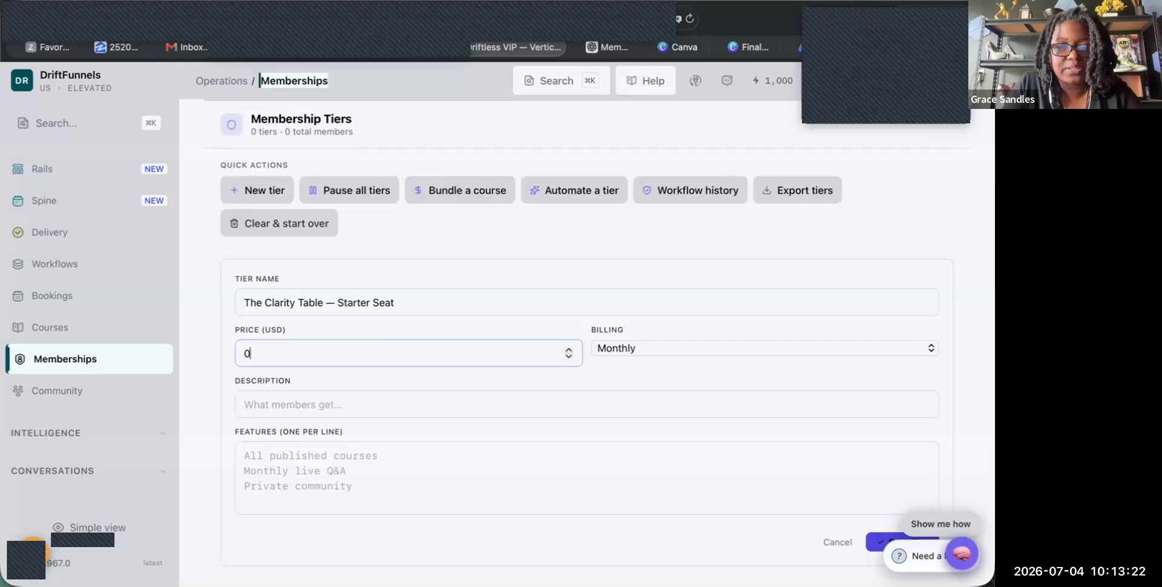
text(47)
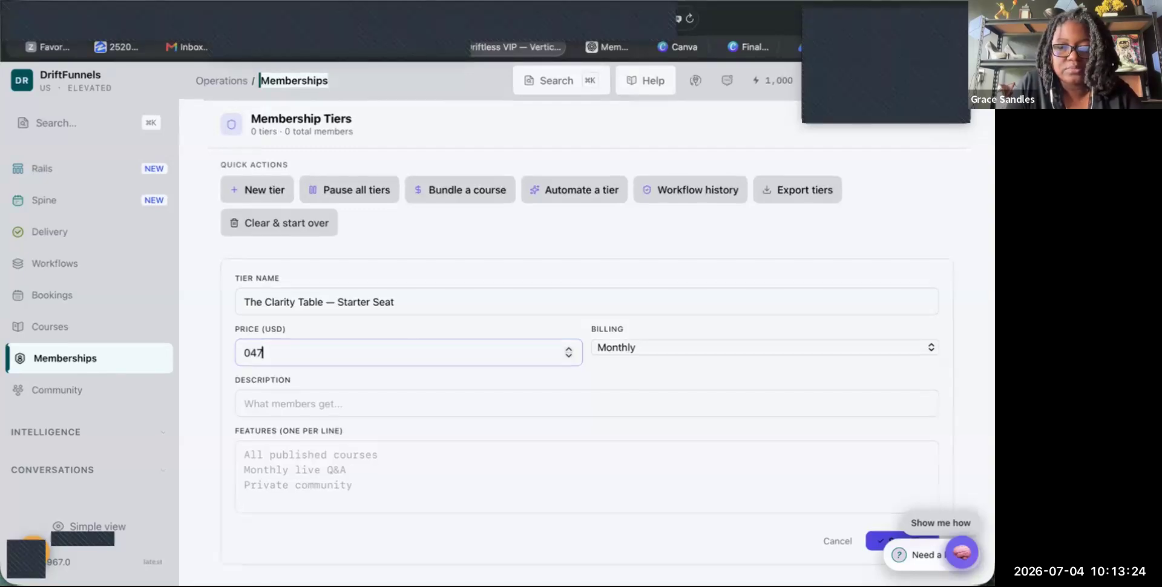
key(BackSpace)
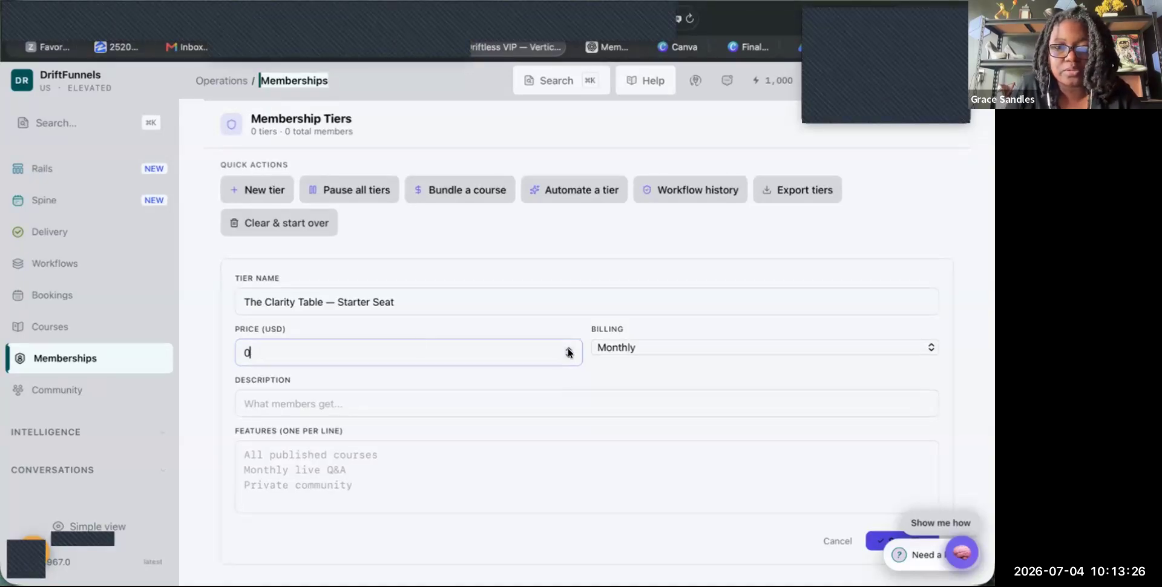
key(BackSpace)
text(1)
key(BackSpace)
text(30)
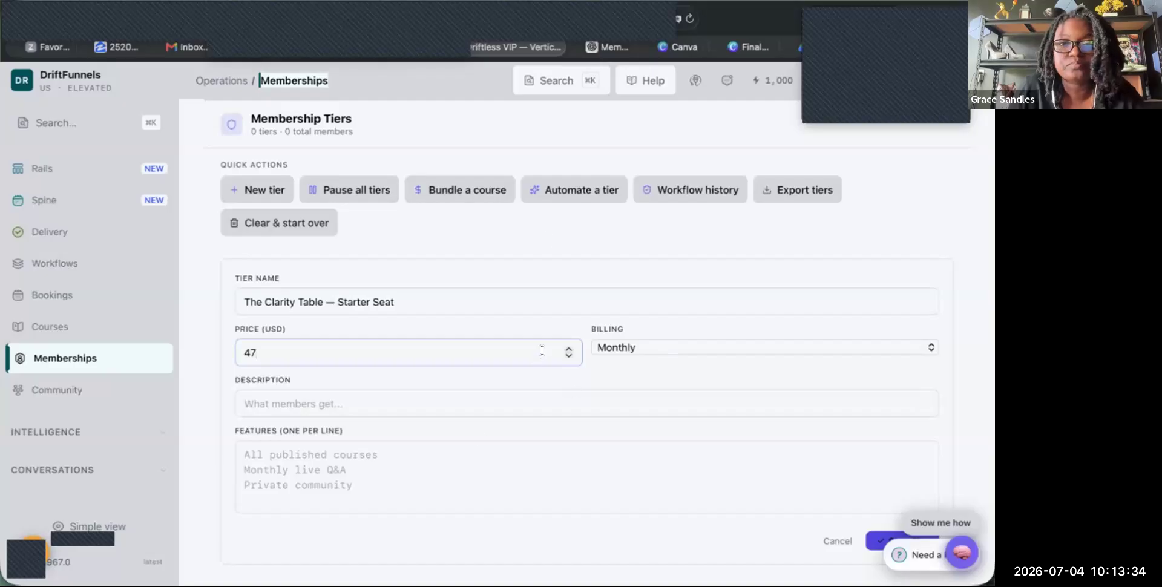
- Copy the Starter Seat's Who It's For text from ChatGPT into the DriftFunnels tier description: "People who need encouragement, community, and light accountability"
click(597, 46)
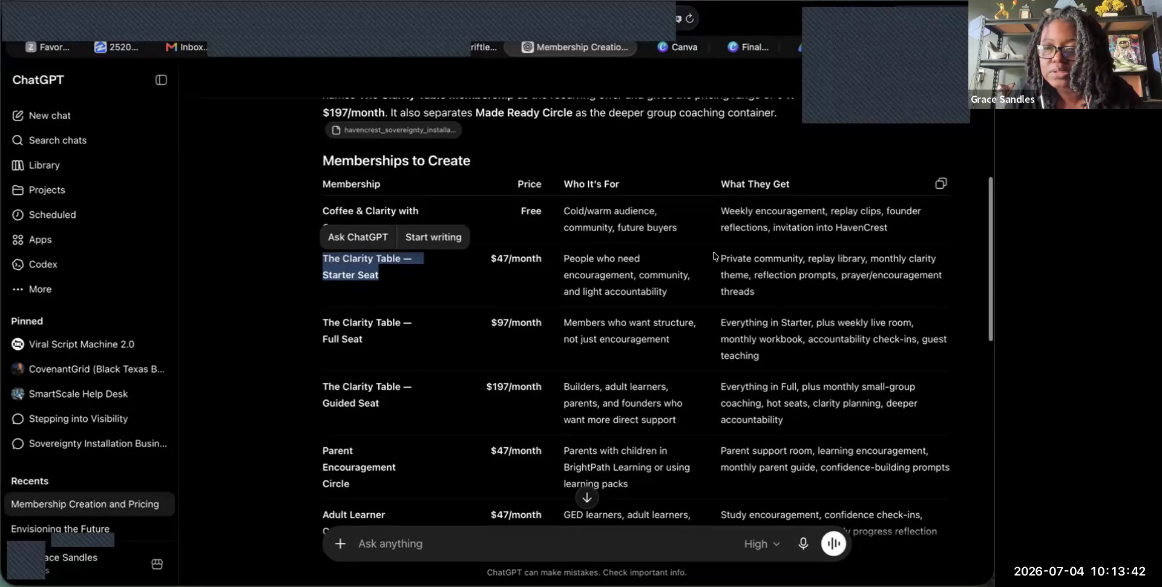
drag(564, 259, 649, 298)
key(ctrl+c)
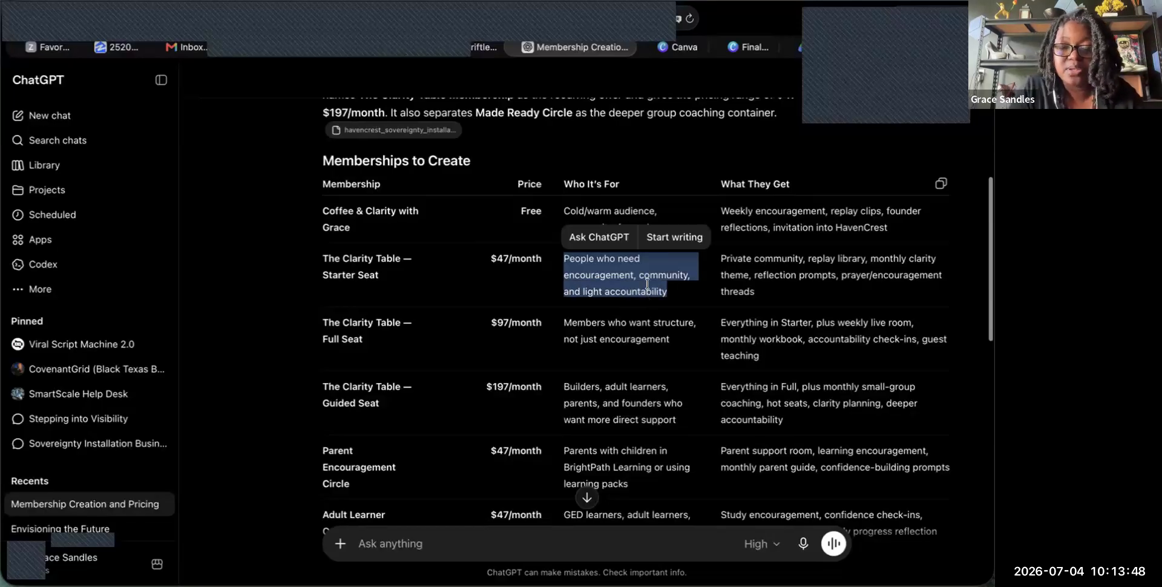
click(481, 48)
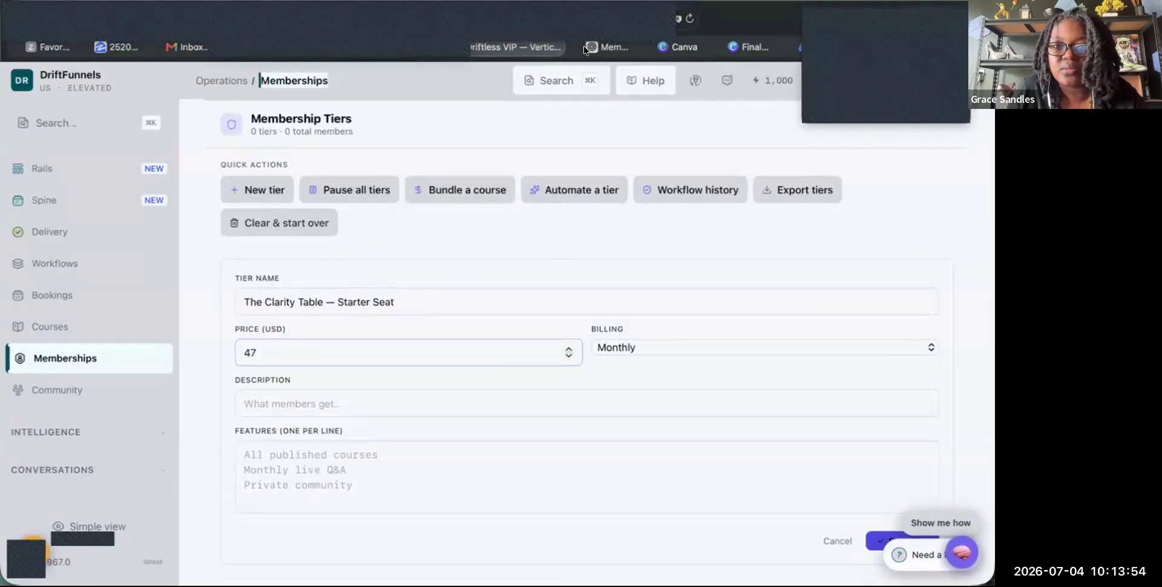
key(ctrl+Tab)
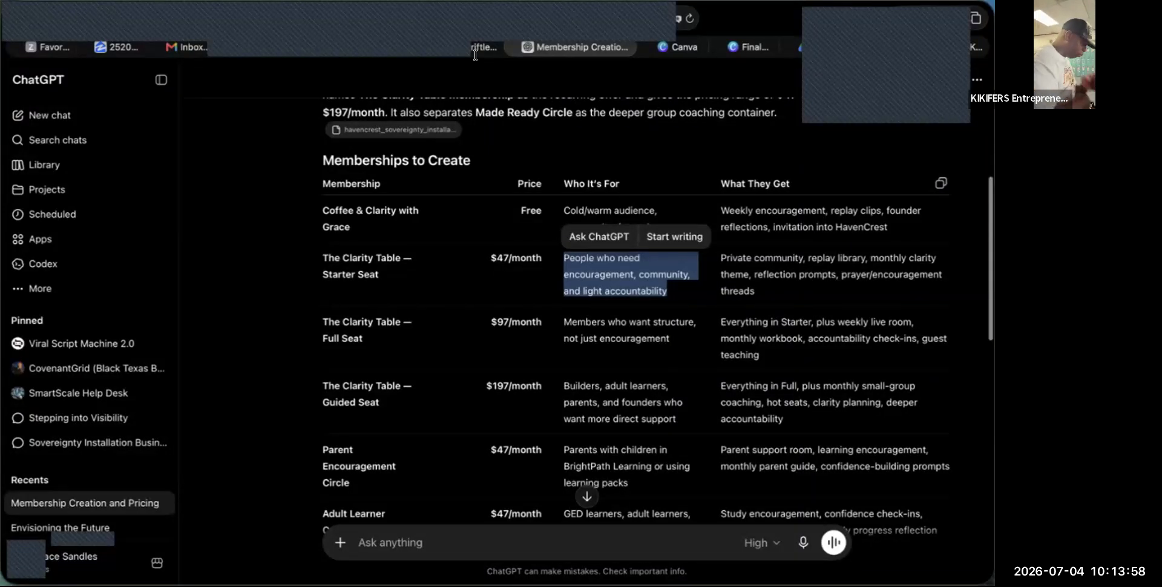
key(ctrl+shift+Tab)
click(392, 402)
key(ctrl+v)
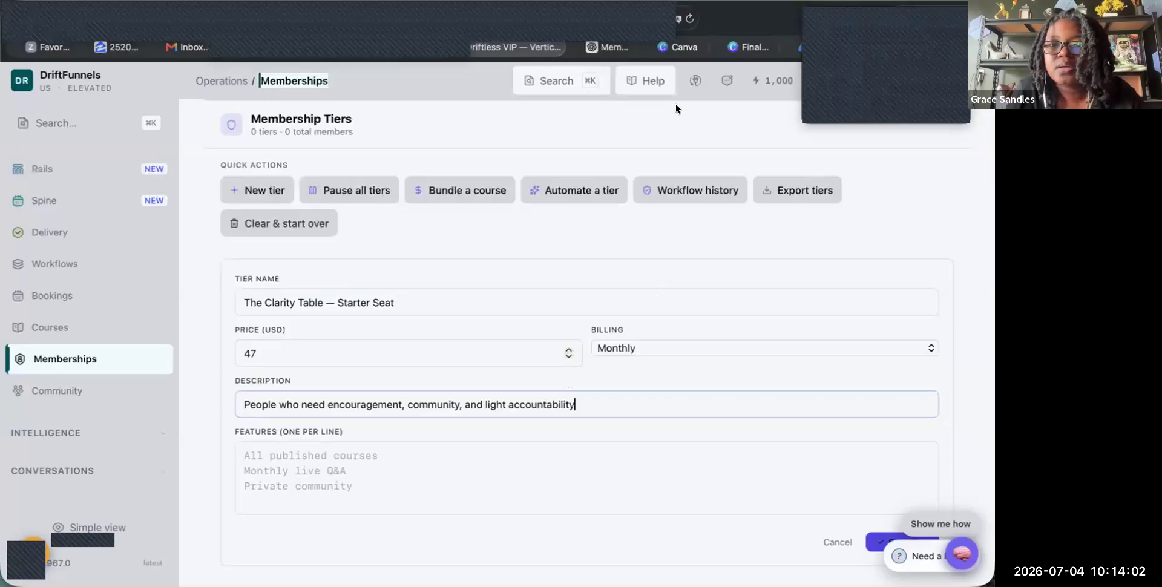
- Copy the Starter Seat's What They Get text from the ChatGPT table into the DriftFunnels tier's features
click(600, 47)
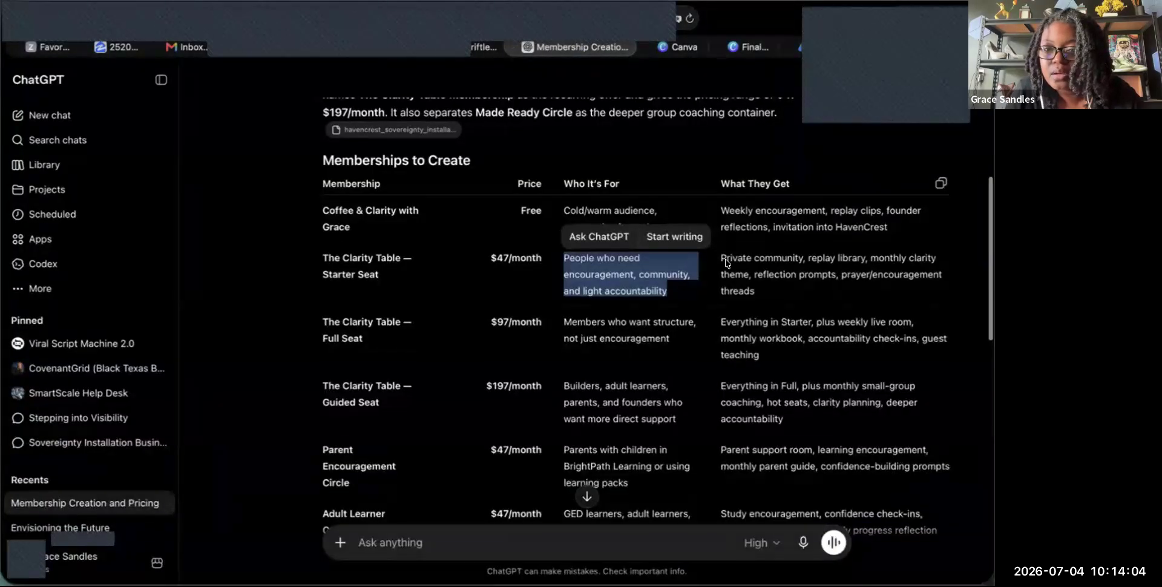
triple_click(738, 284)
key(super+c)
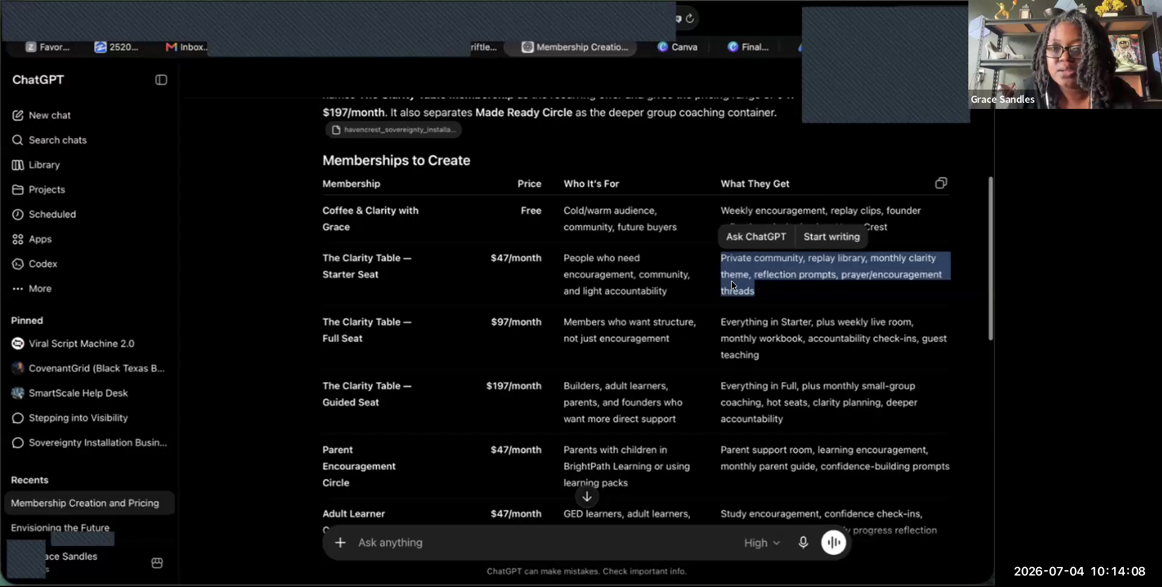
click(484, 52)
click(317, 453)
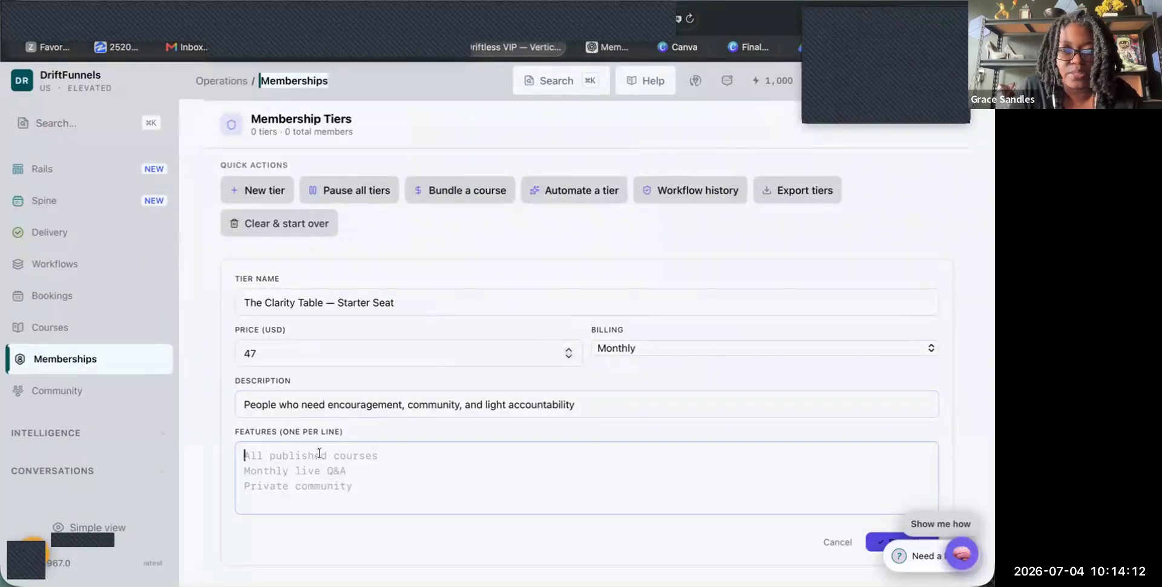
key(super+v)
- Try to split the pasted features onto separate lines, starting new lines at "replay library" and "monthly clarity theme"
click(364, 448)
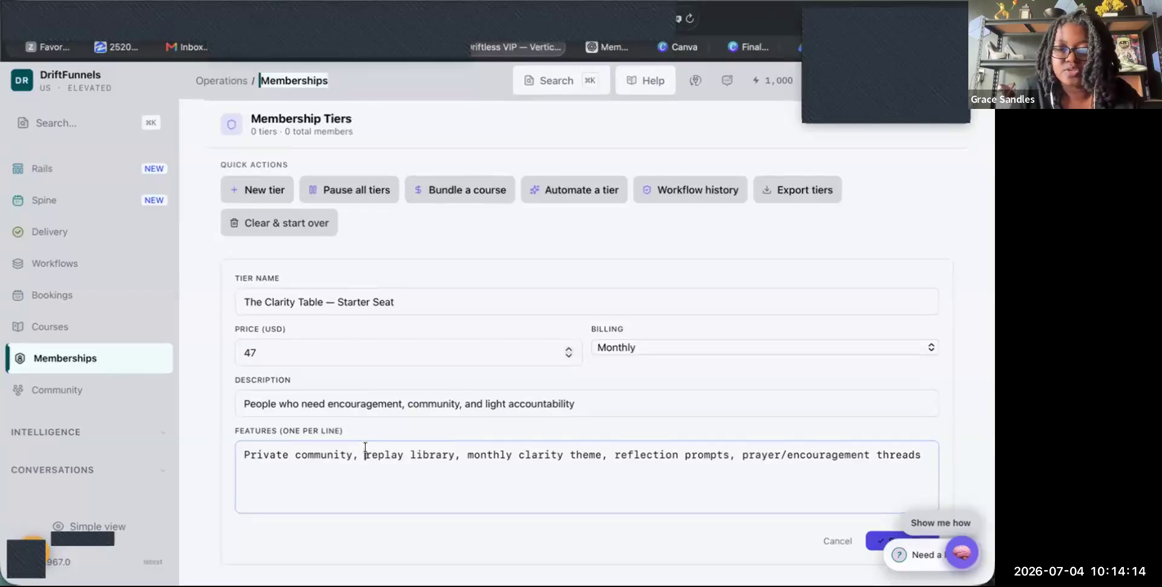
key(Return)
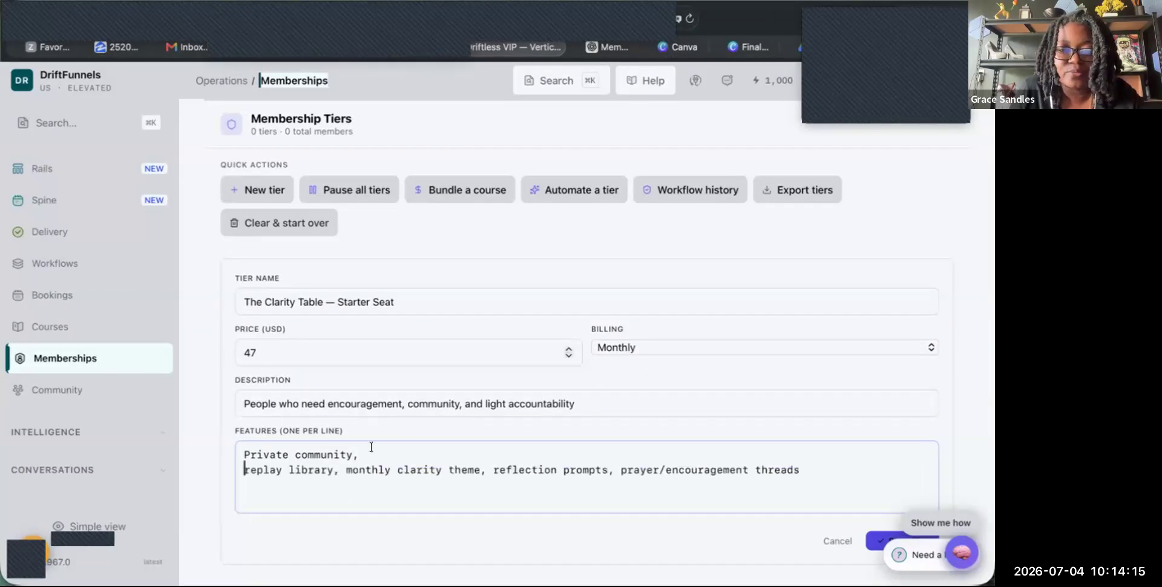
click(348, 469)
key(Return)
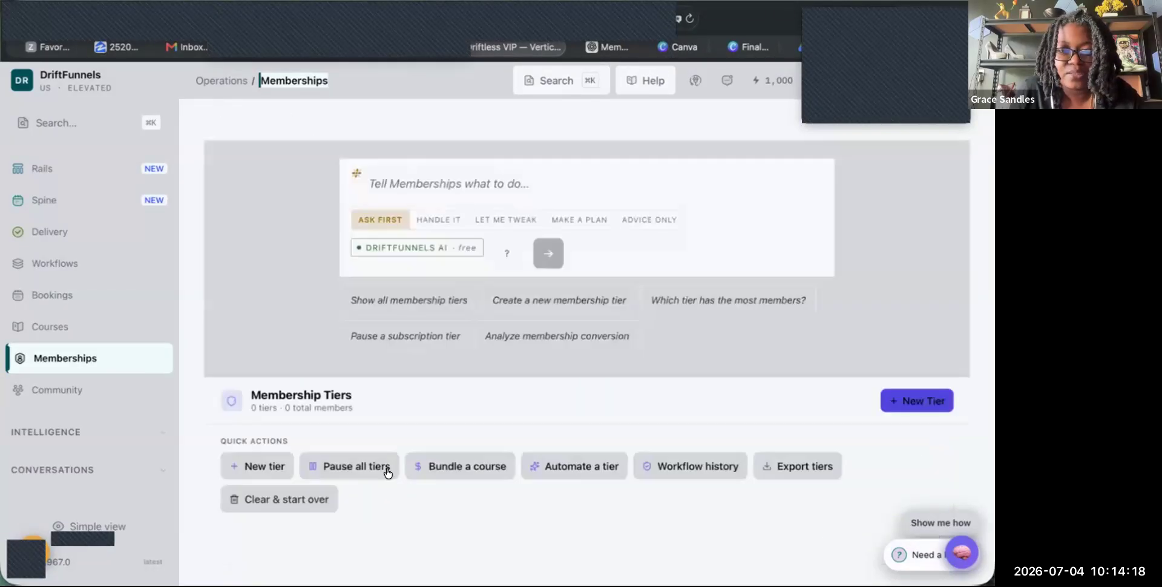
- Start a new membership tier and paste the copied Starter Seat benefits into its features
scroll(401, 468, down, 4)
scroll(402, 469, down, 1)
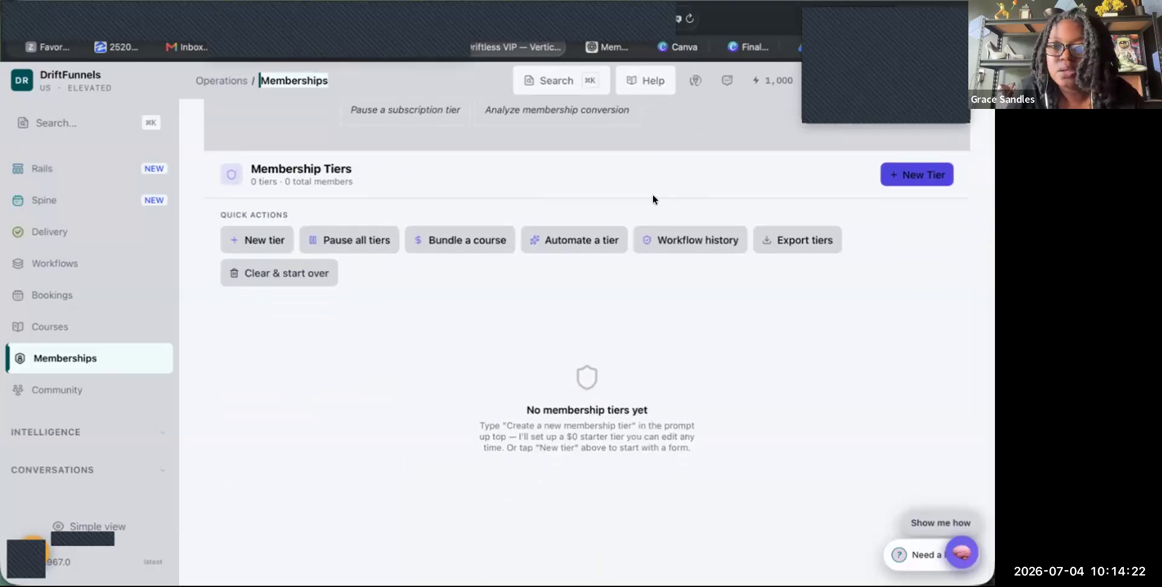
click(921, 176)
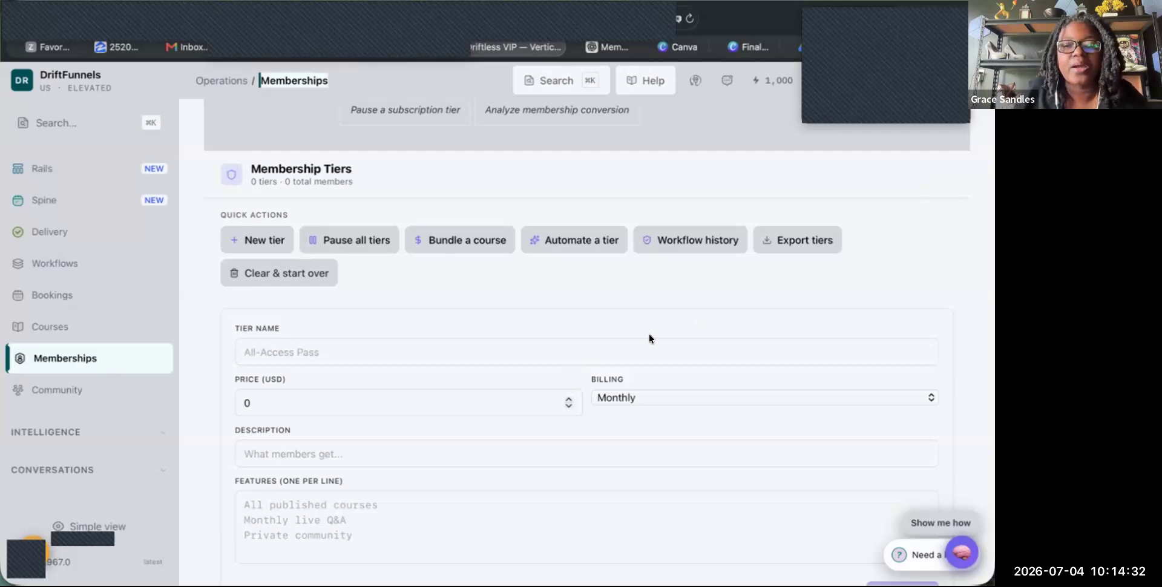
scroll(649, 338, down, 2)
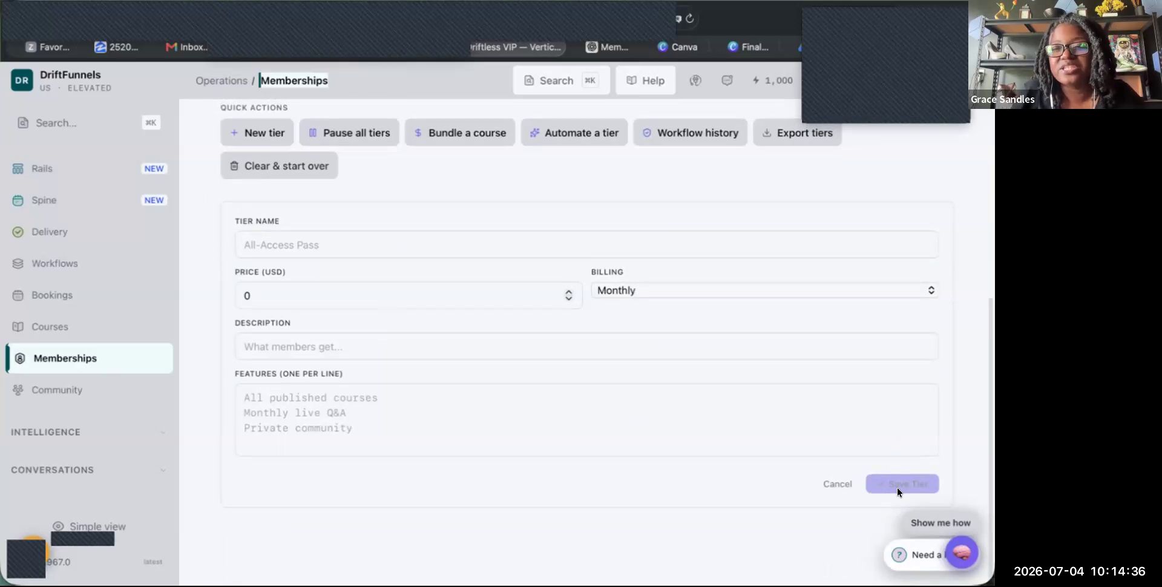
scroll(711, 321, up, 1)
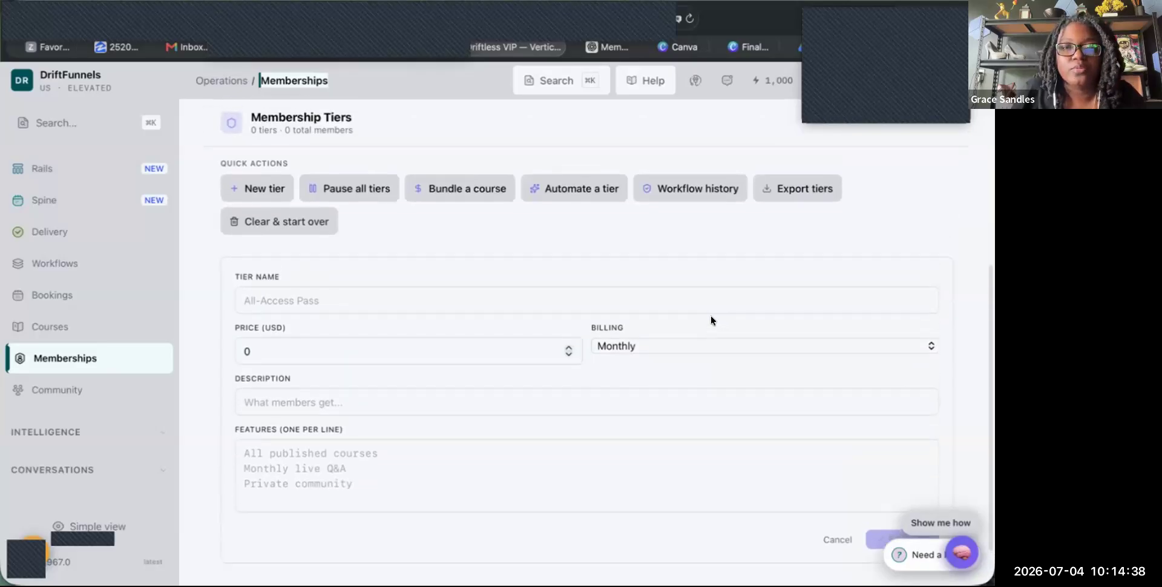
click(319, 471)
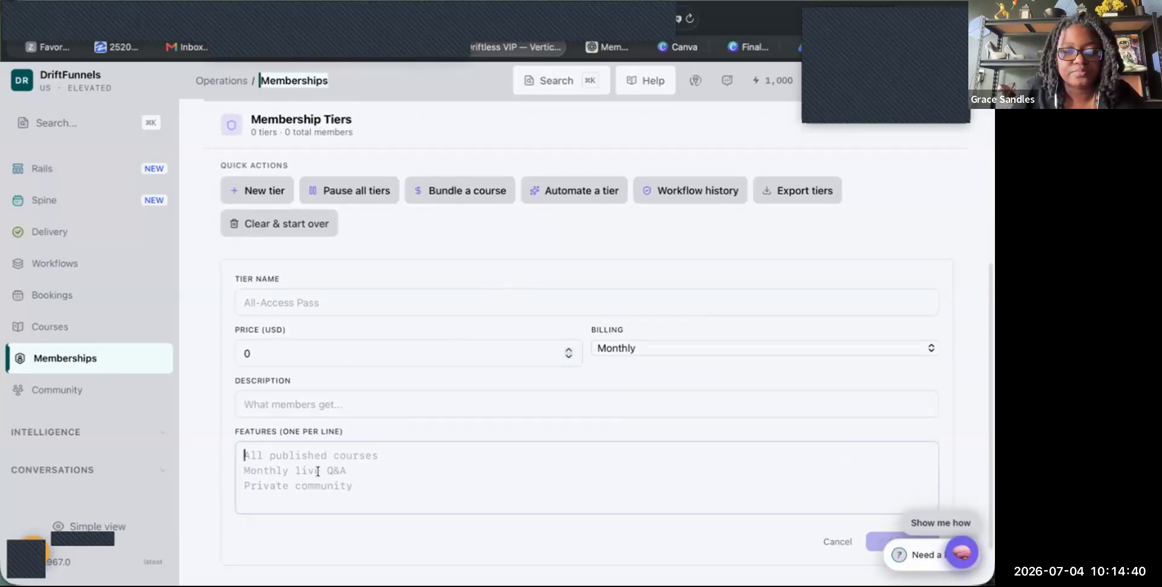
key(super+v)
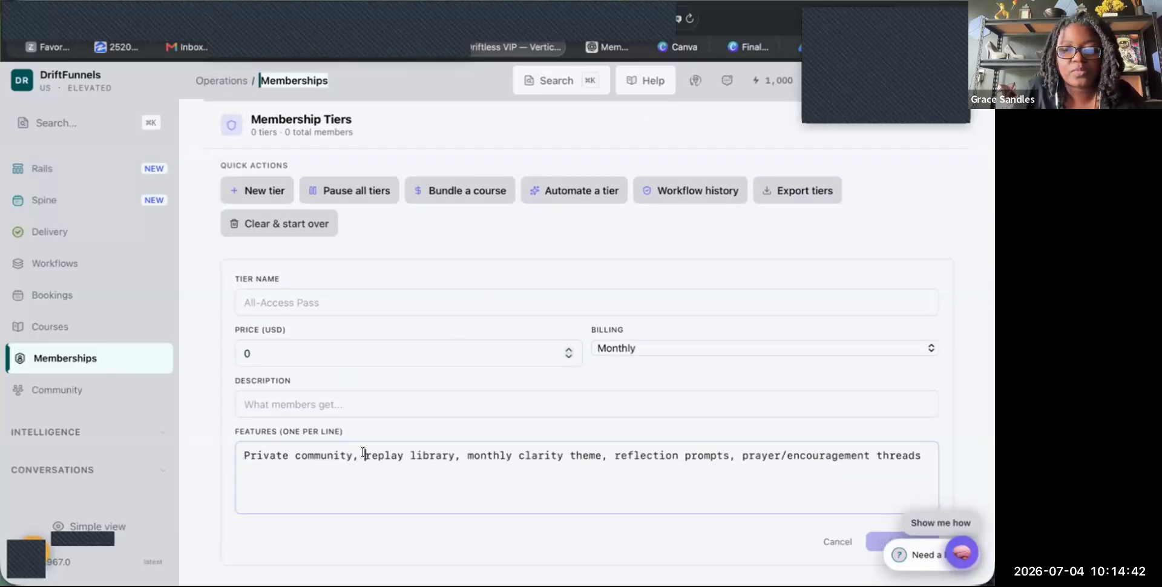
- Split the features so private community, replay library, monthly clarity theme, reflection prompts and prayer/encouragement threads each have their own line
click(364, 455)
key(Return)
click(346, 470)
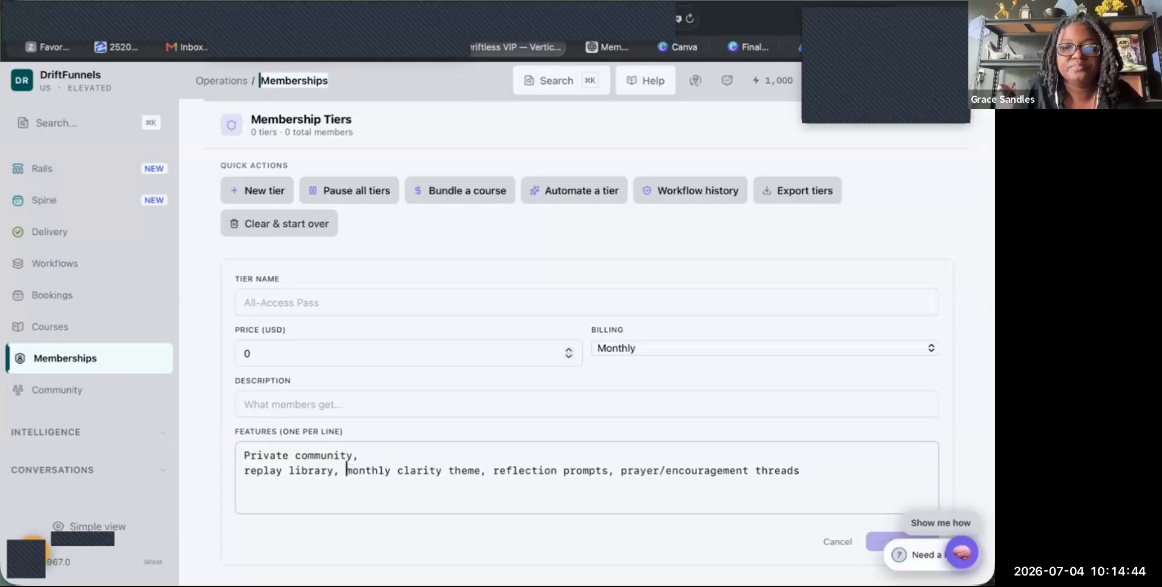
key(Return)
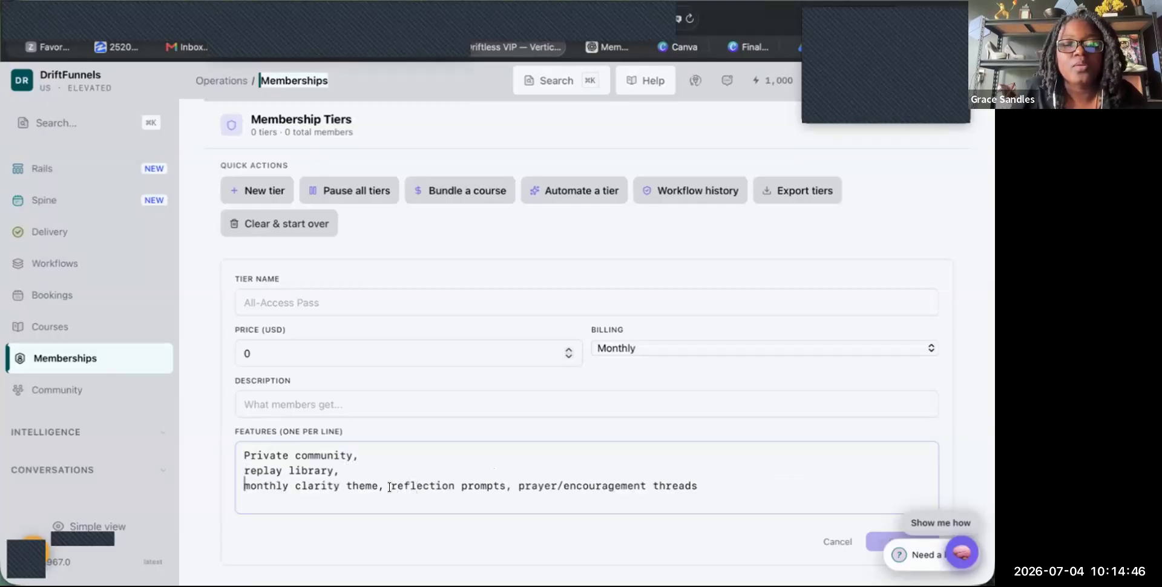
click(388, 486)
key(Return)
click(371, 500)
key(Return)
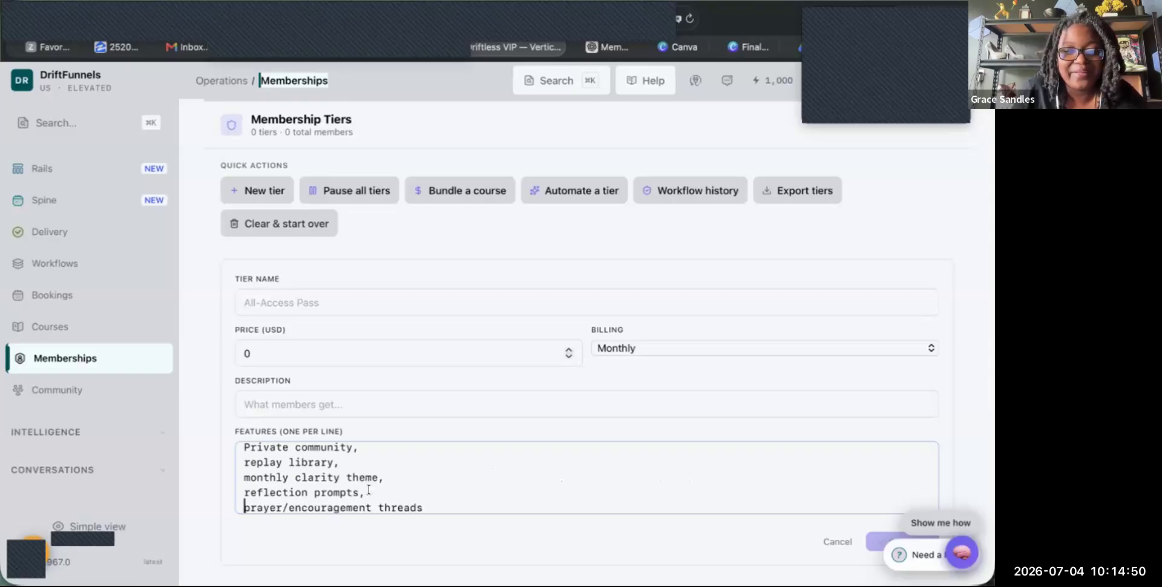
- Remove the trailing commas from the first four feature lines
key(BackSpace)
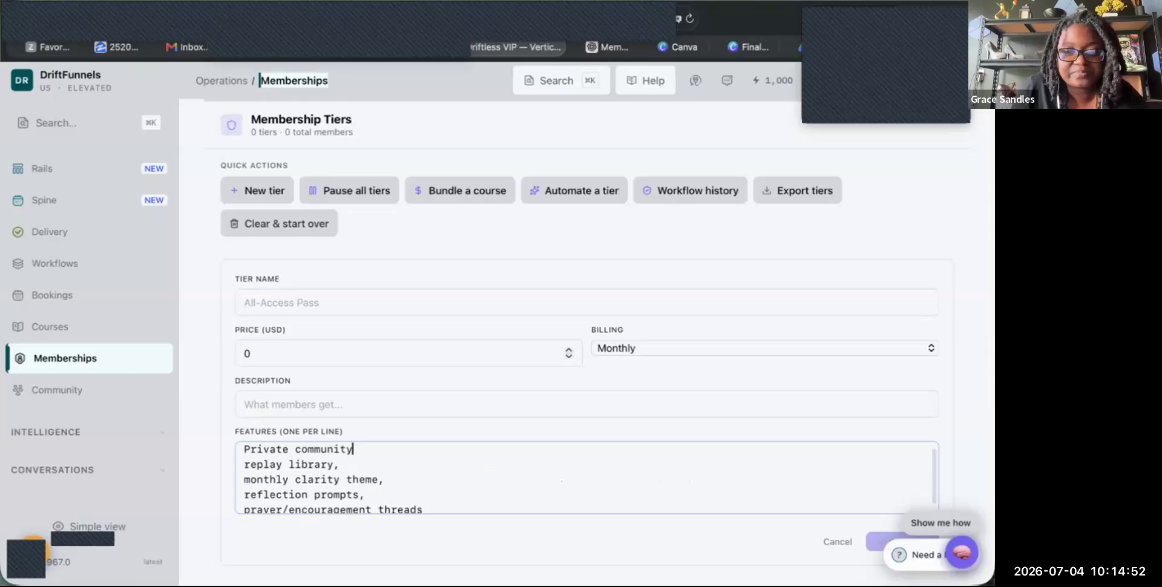
click(336, 464)
key(BackSpace)
click(382, 480)
key(BackSpace)
key(BackSpace)
click(363, 494)
key(BackSpace)
scroll(370, 490, down, 1)
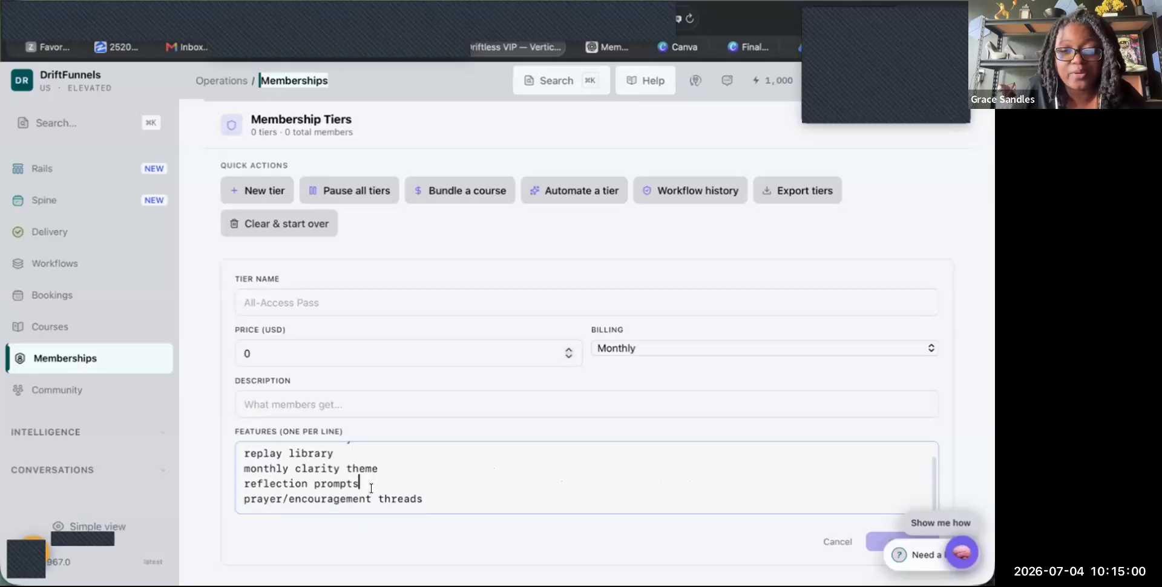
- Capitalize the first letters of the Replay library, Monthly clarity theme, Reflection prompts and Prayer/encouragement threads feature lines
scroll(350, 487, up, 3)
scroll(350, 487, down, 1)
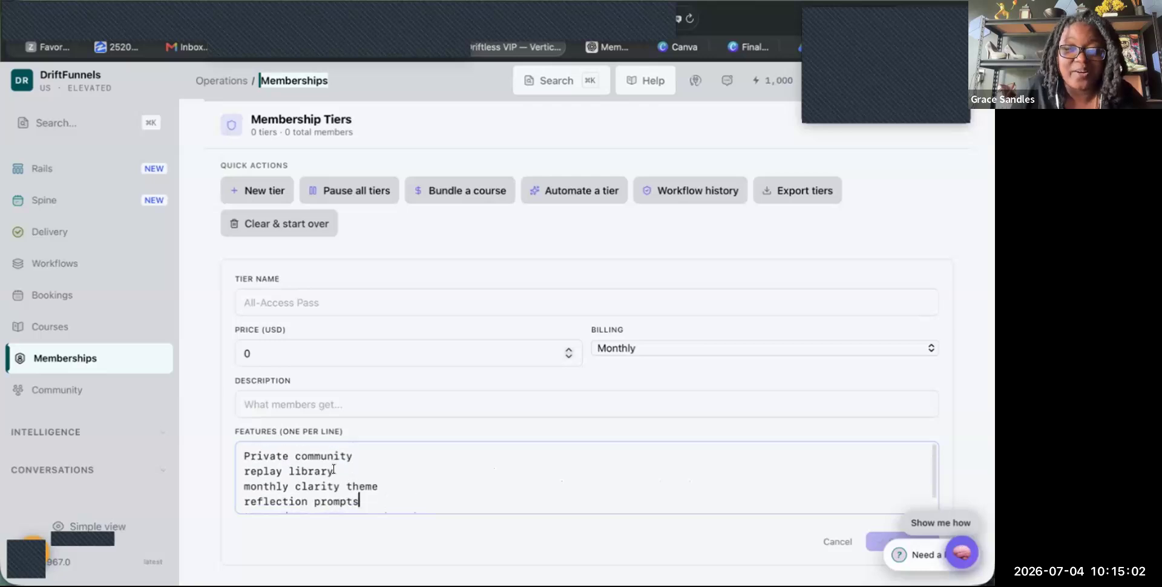
click(247, 469)
key(Delete)
text(R)
click(246, 485)
key(Delete)
text(M)
click(244, 497)
key(Delete)
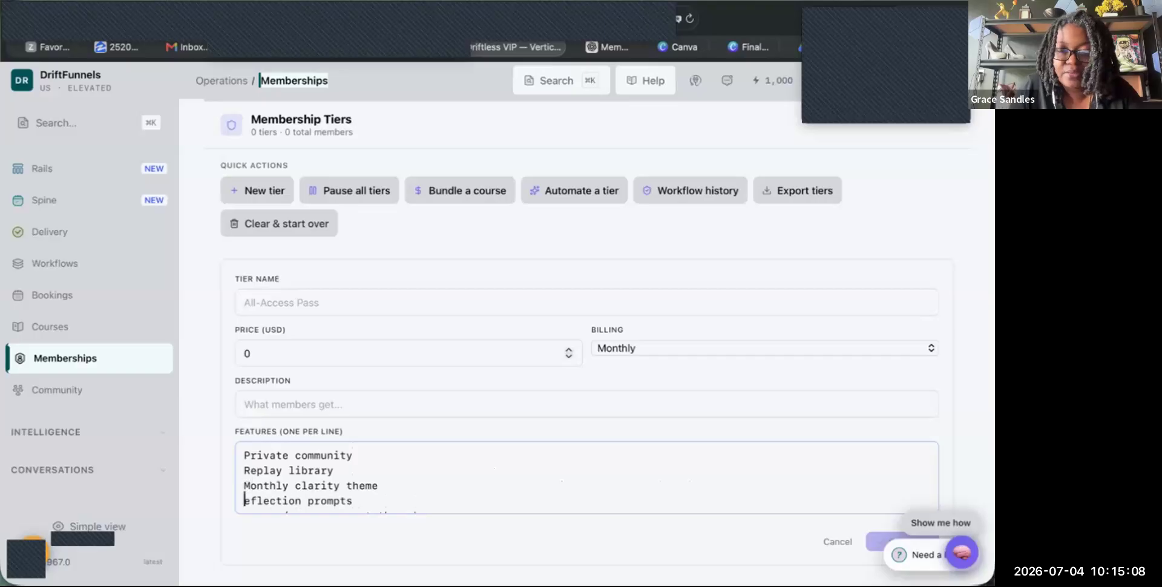
text(R)
scroll(269, 486, down, 1)
key(Delete)
text(R)
click(246, 500)
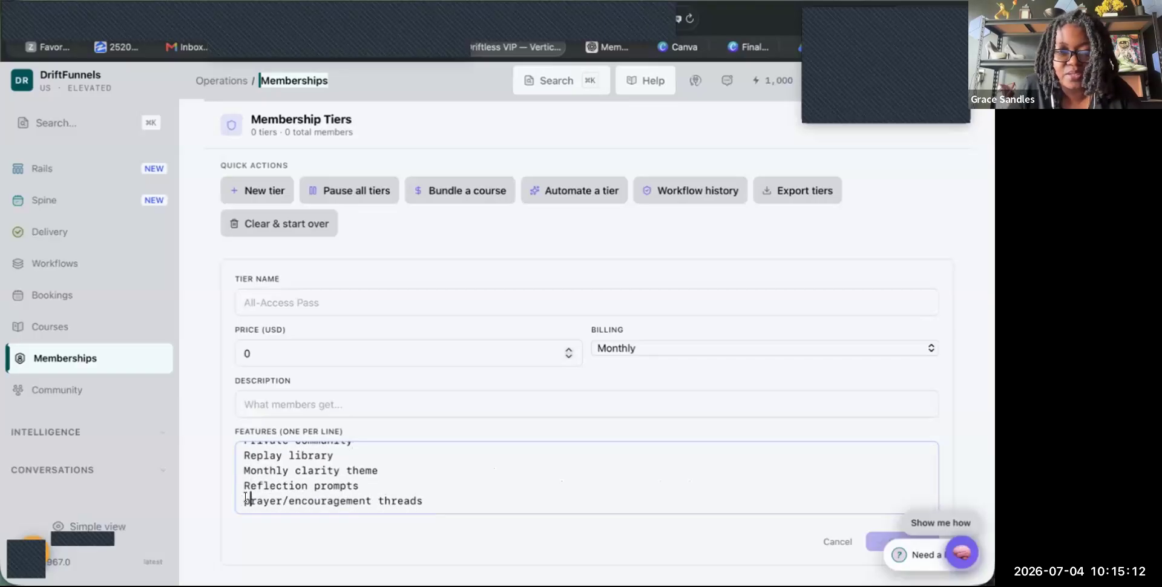
key(Delete)
text(P)
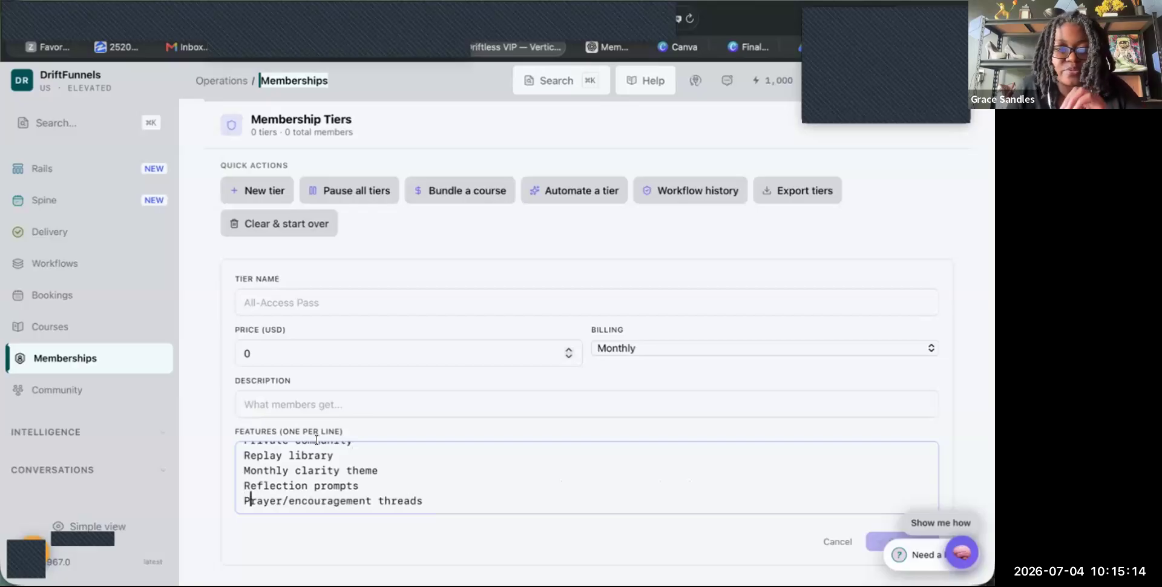
- Set the tier's price to 47 USD and copy the Starter Seat's Who It's For text from ChatGPT into the description
click(566, 347)
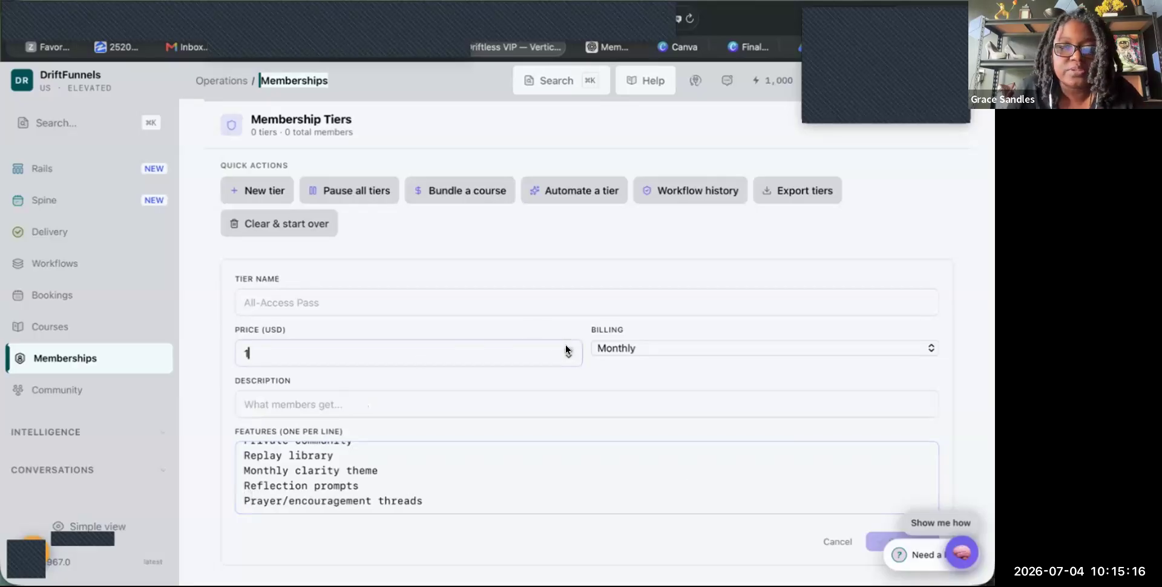
drag(565, 345, 565, 343)
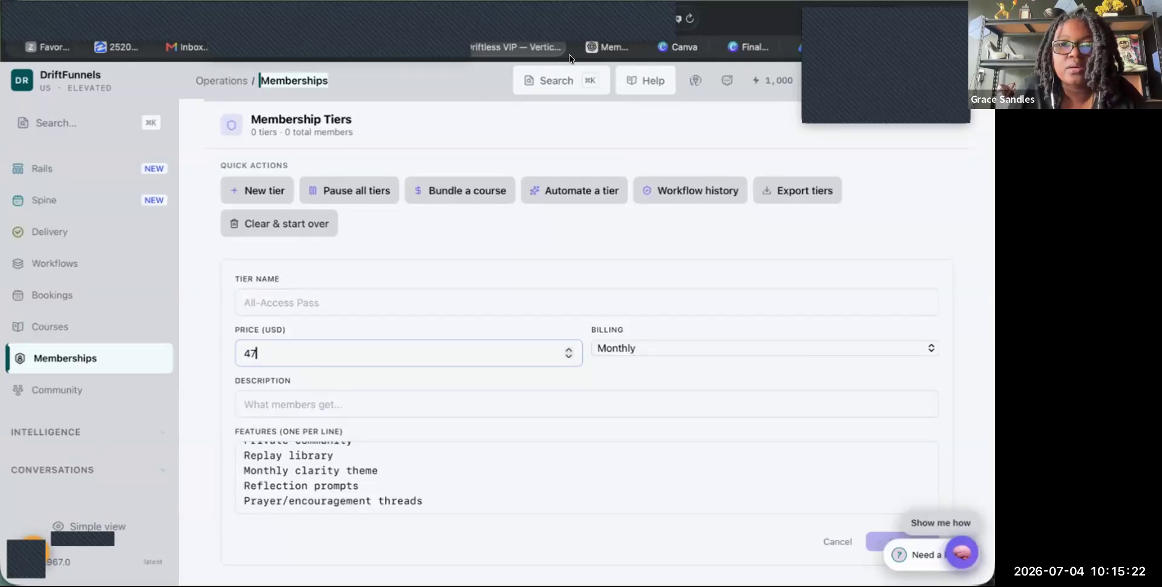
click(600, 52)
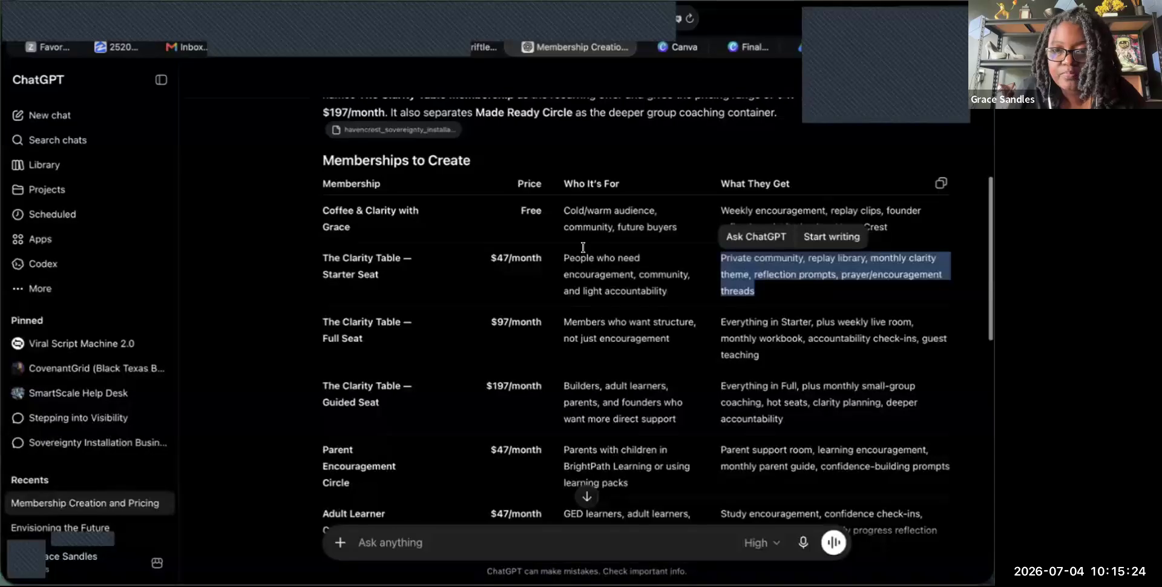
drag(561, 253, 666, 294)
key(super+c)
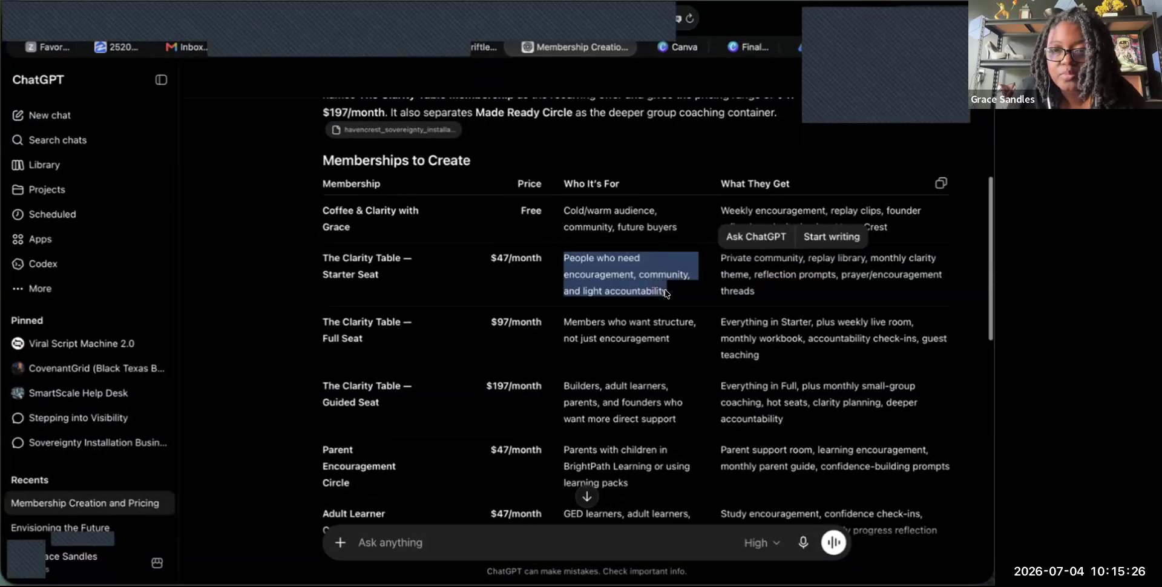
click(485, 48)
click(367, 405)
key(super+v)
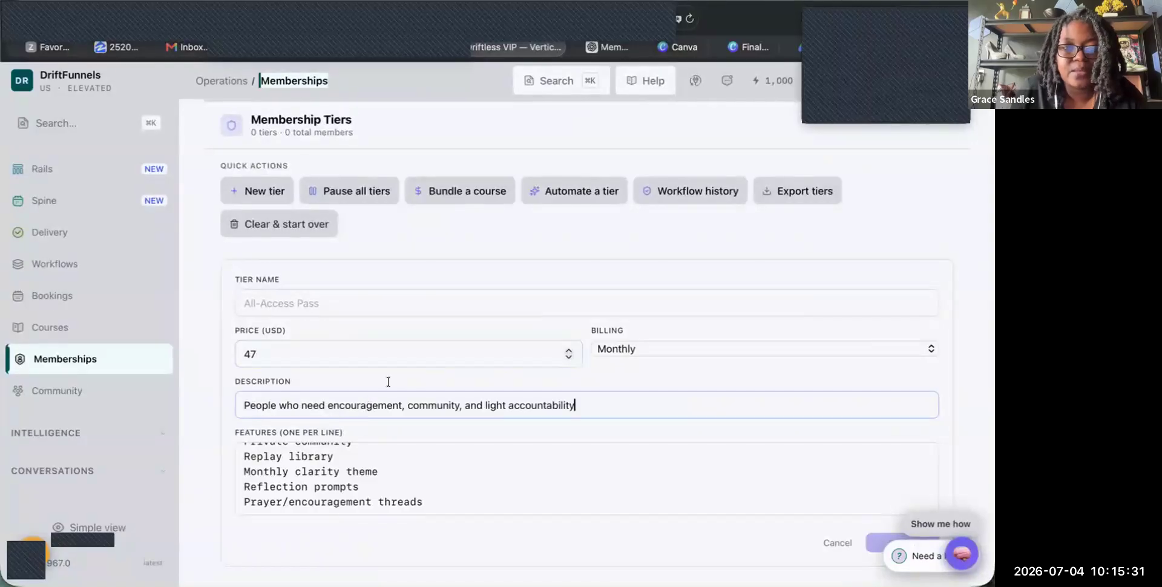
- Copy the name "The Clarity Table — Starter Seat" from the ChatGPT table into the DriftFunnels tier name
click(601, 46)
drag(320, 253, 349, 270)
key(super+c)
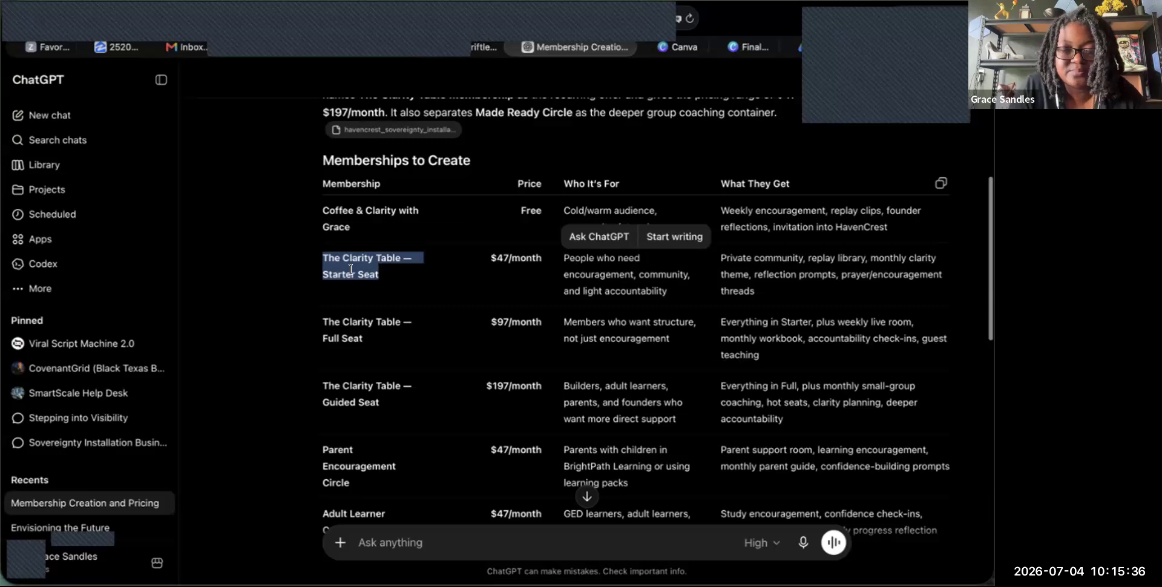
click(487, 47)
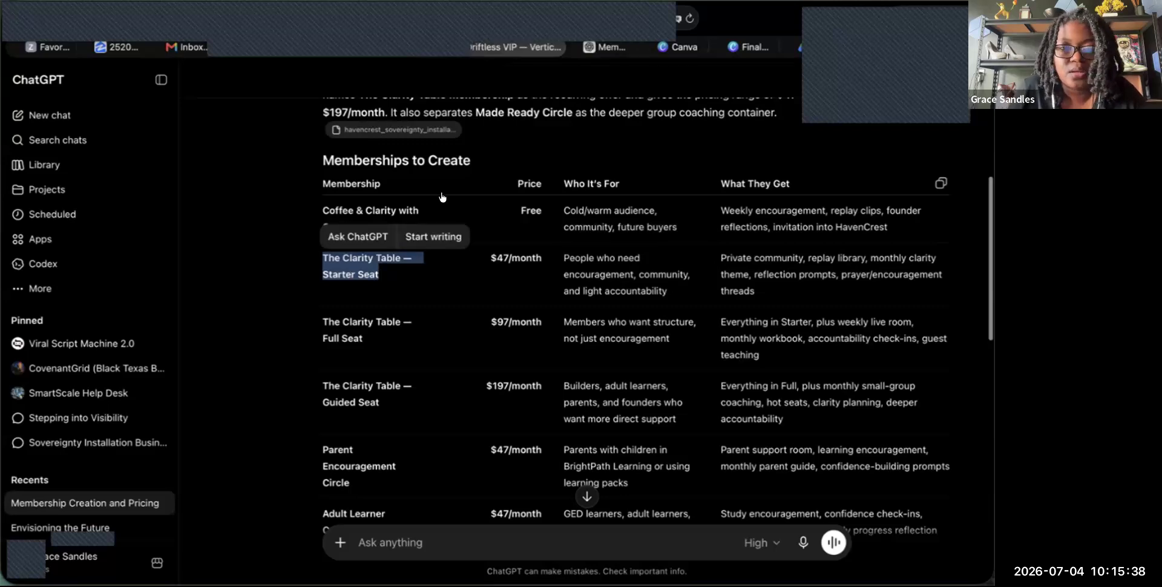
click(360, 304)
key(super+v)
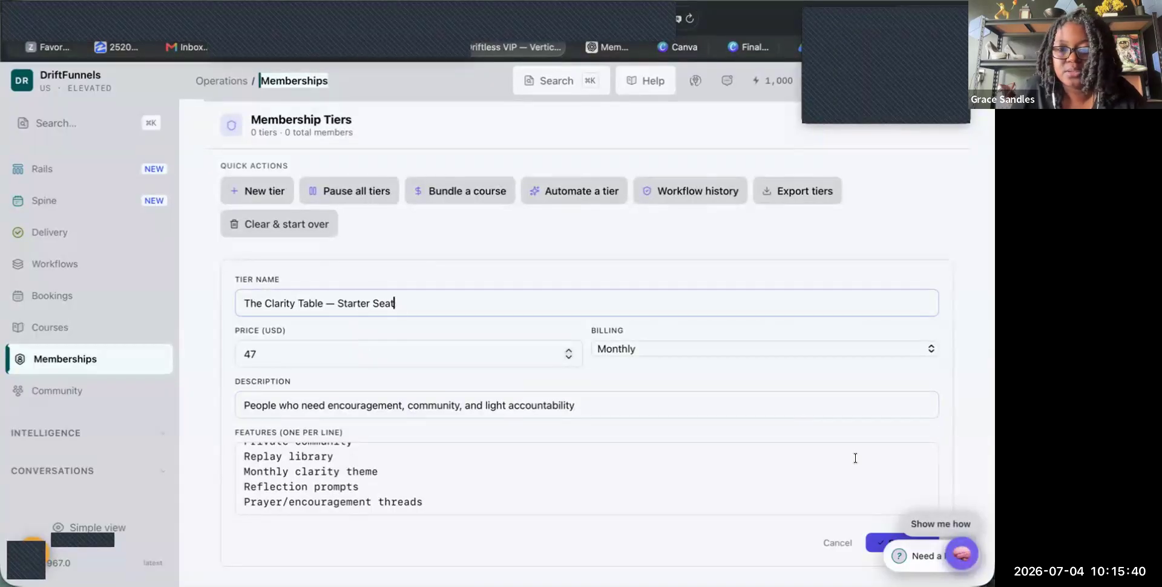
- Try to save the Starter Seat tier and dismiss the resulting notification
scroll(853, 460, down, 3)
scroll(852, 469, up, 1)
click(894, 484)
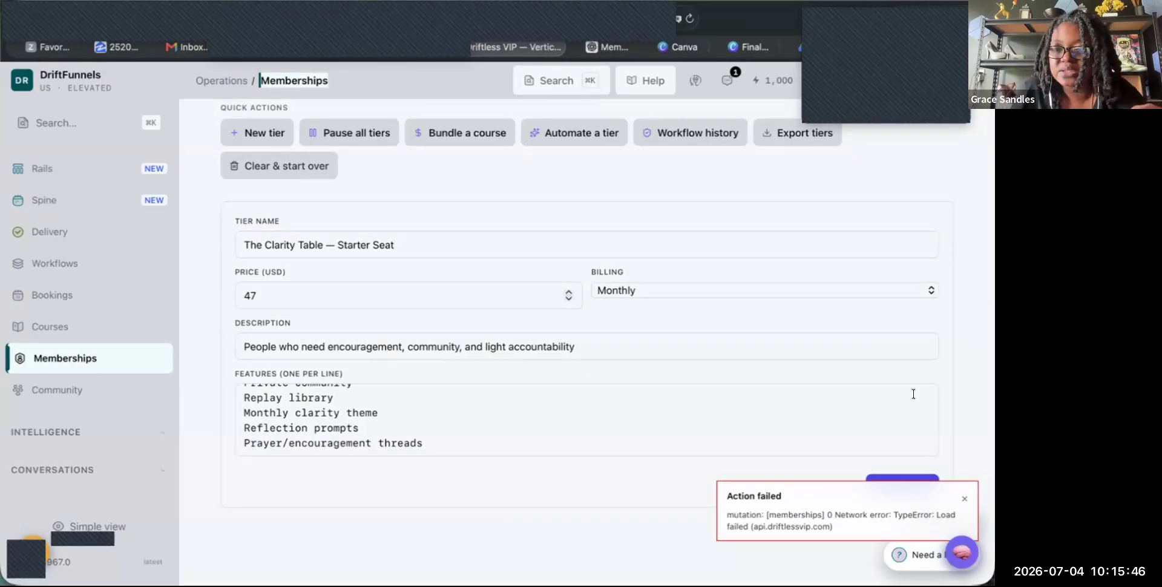
click(963, 499)
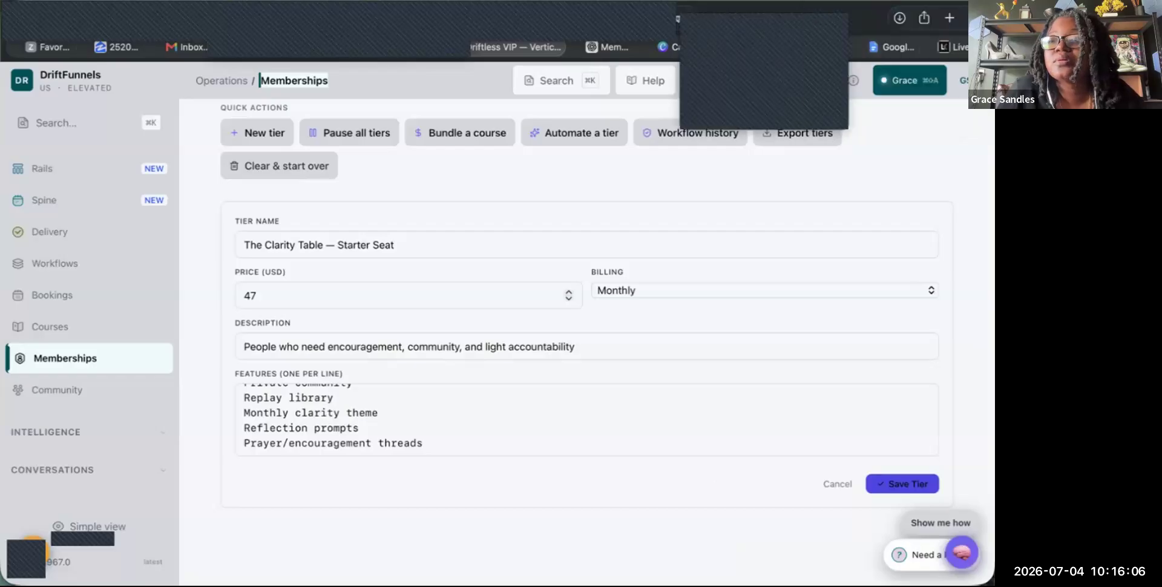
- Switch to LiveKit Meet to allow its camera and microphone access, and return to the tier form in DriftFunnels
click(961, 49)
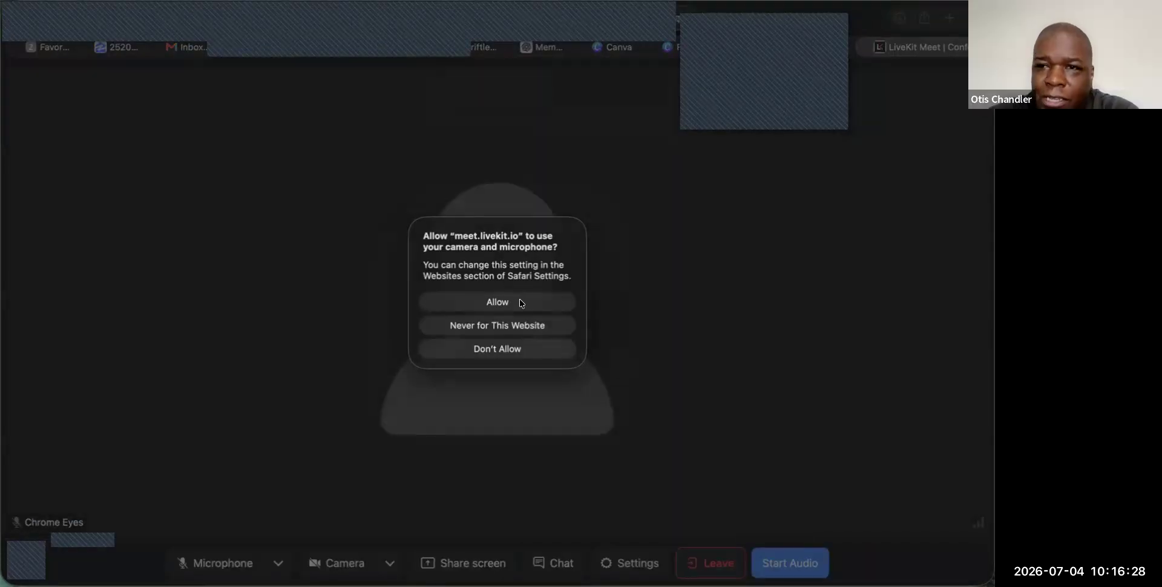
click(519, 299)
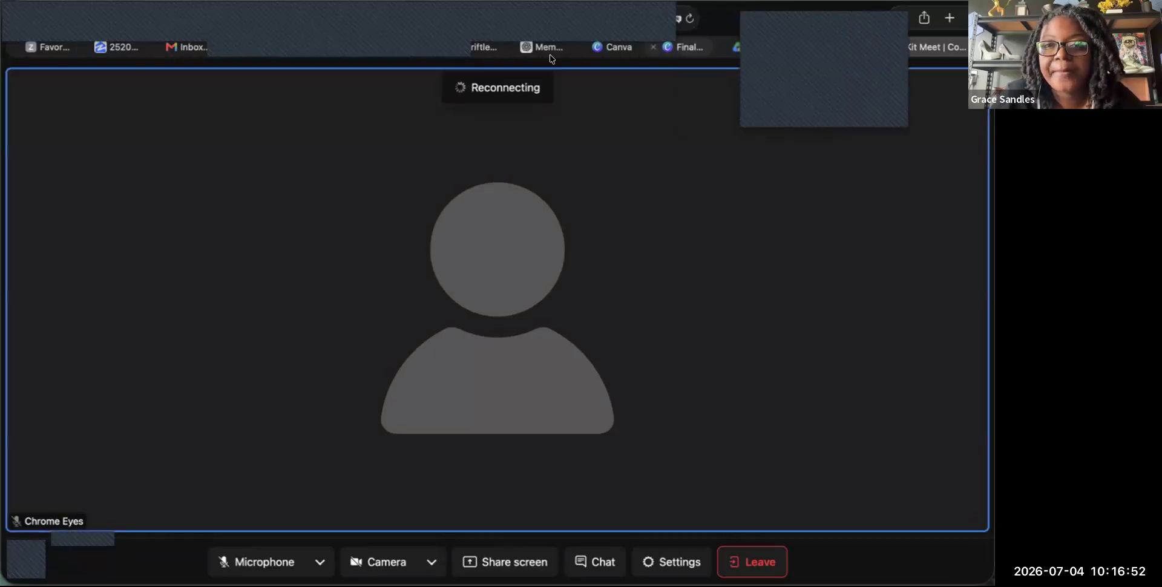
click(477, 48)
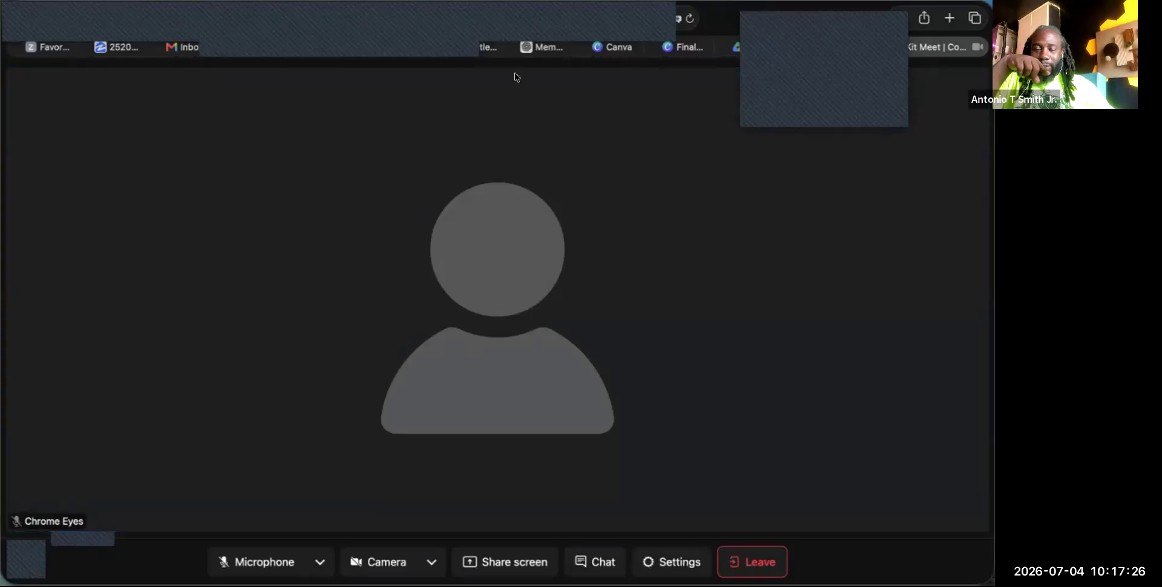
click(492, 46)
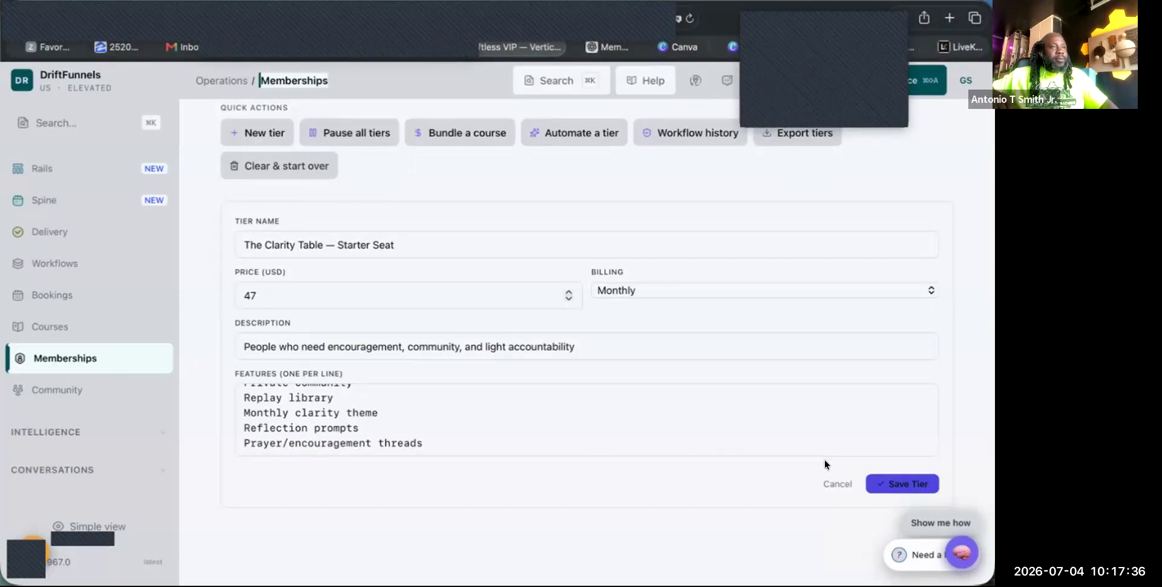
- Save The Clarity Table — Starter Seat tier and open the Community page under Operations
click(911, 484)
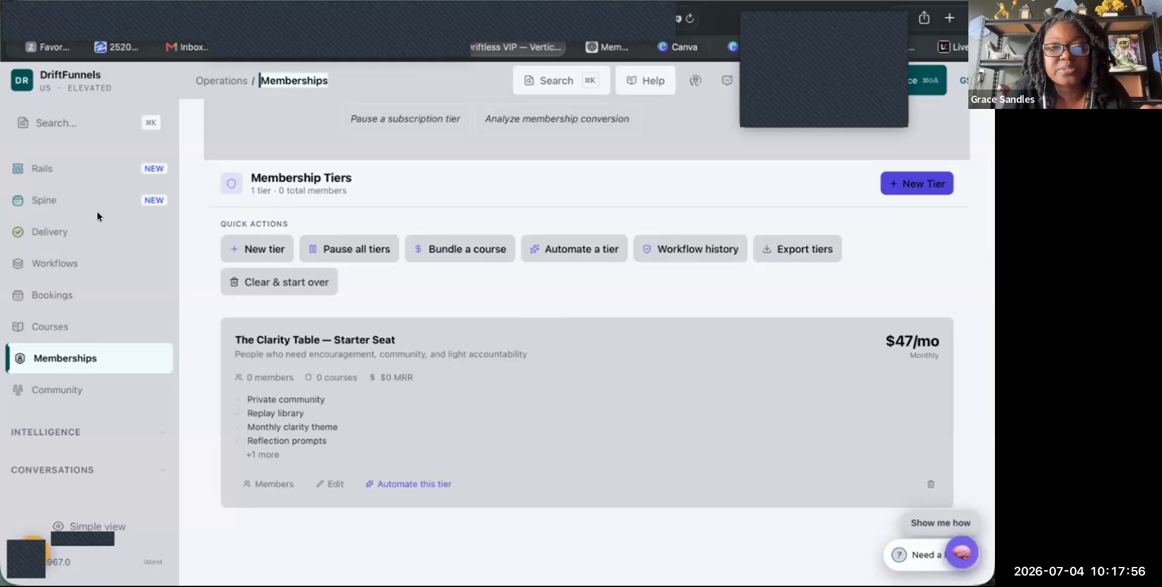
scroll(97, 213, up, 2)
scroll(91, 221, down, 1)
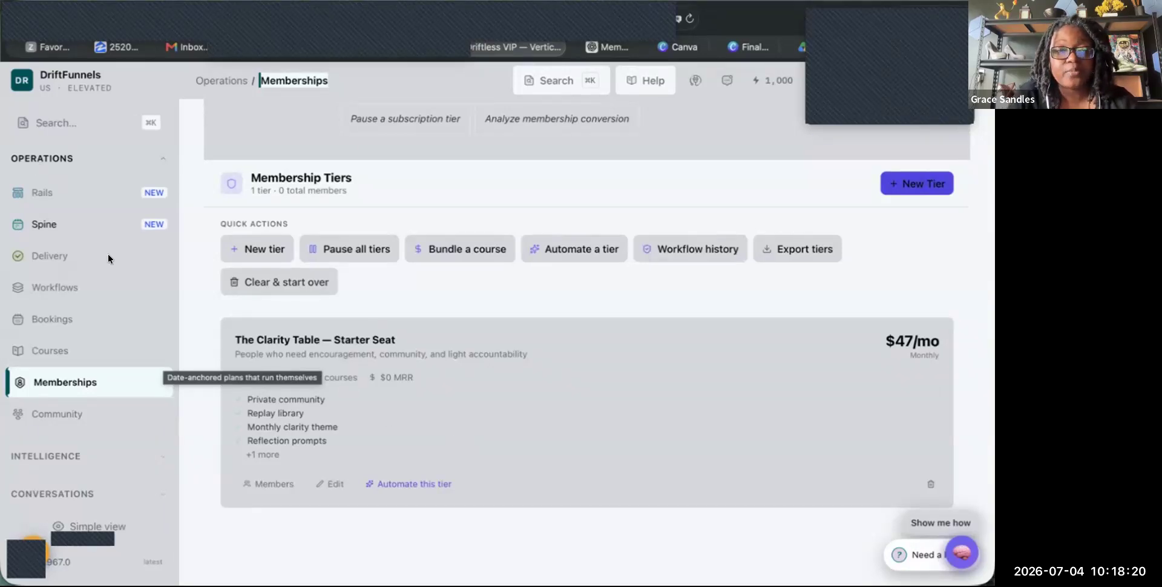
click(69, 411)
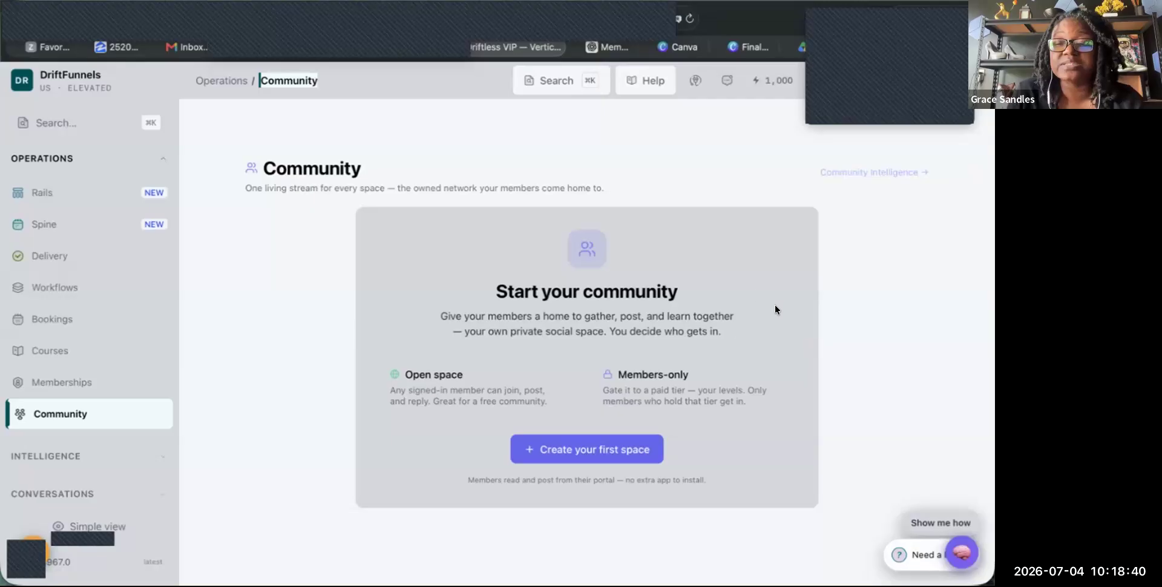
- Start the first community space and name it "The Clarity Table — Starter Seat"
click(605, 461)
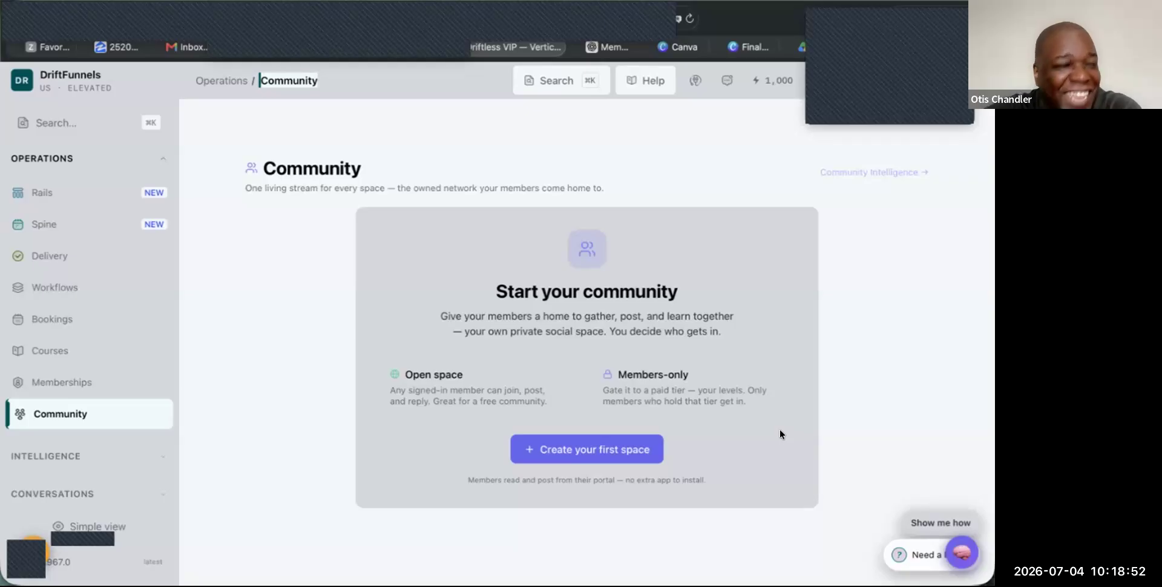
click(605, 451)
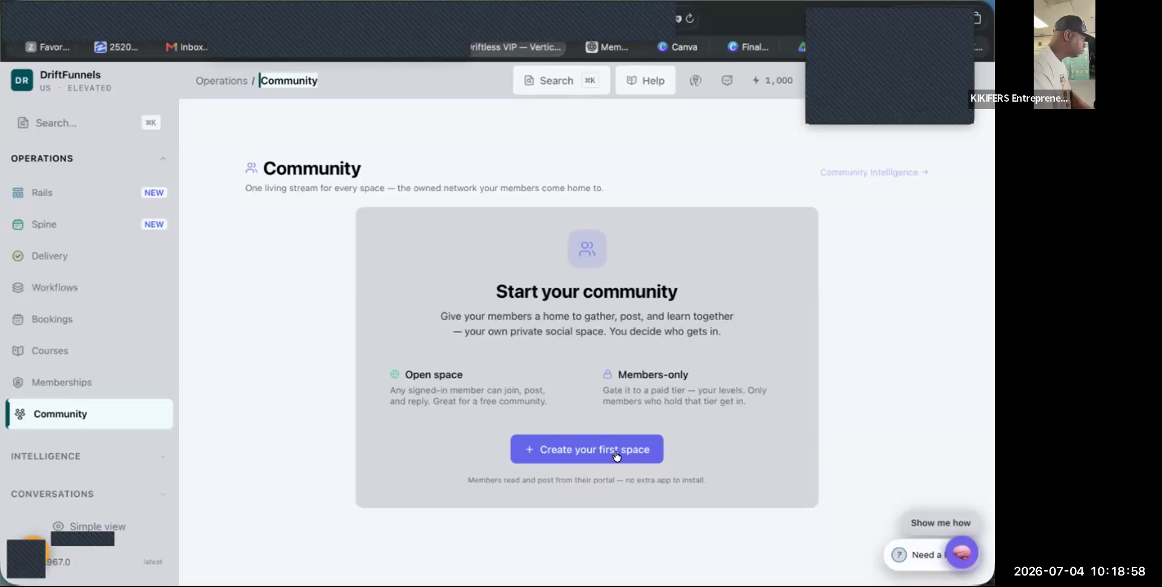
click(615, 454)
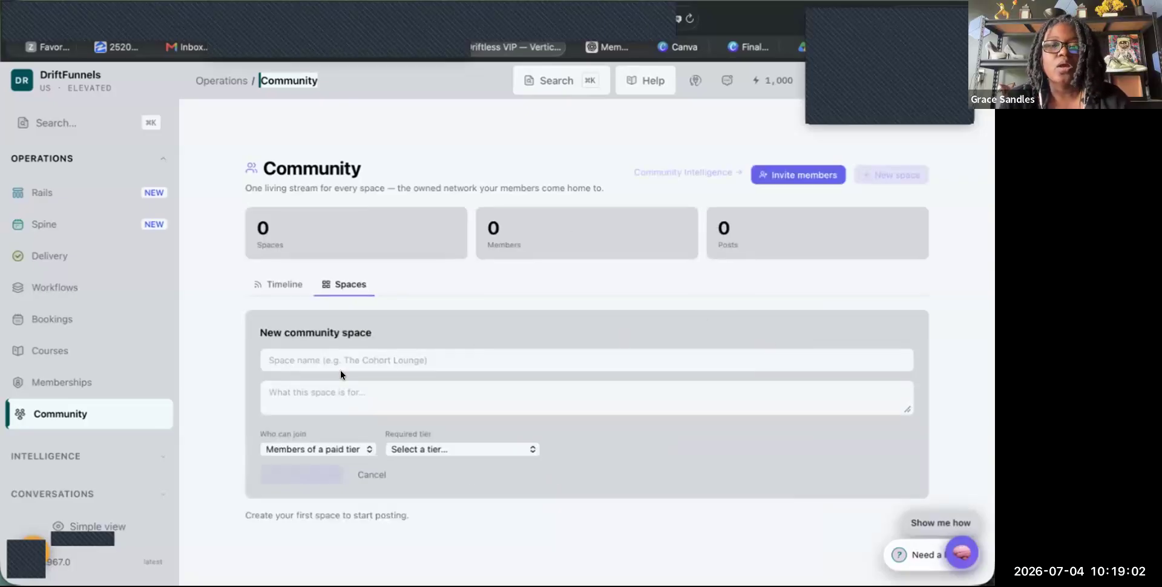
click(370, 357)
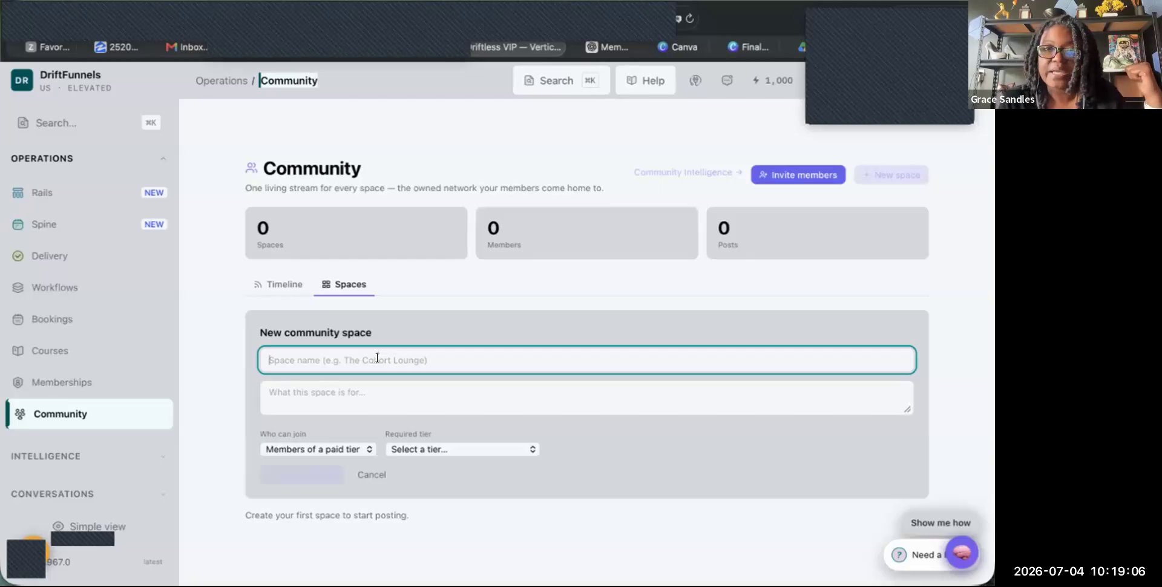
key(ctrl+v)
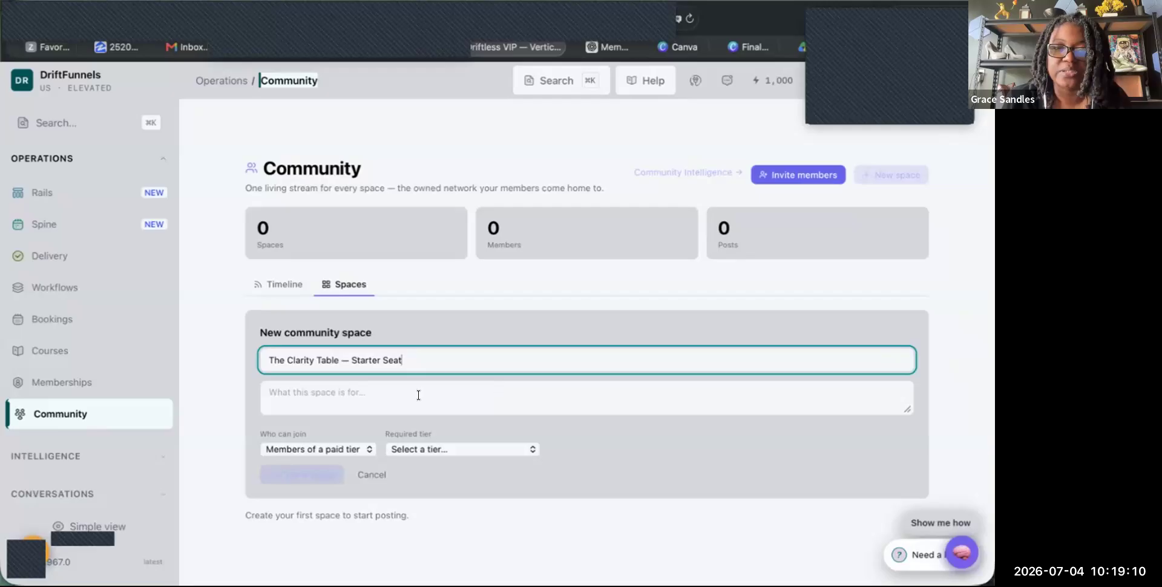
- Copy the Starter Seat's Who It's For text from the ChatGPT table into the new space's description in DriftFunnels
click(370, 392)
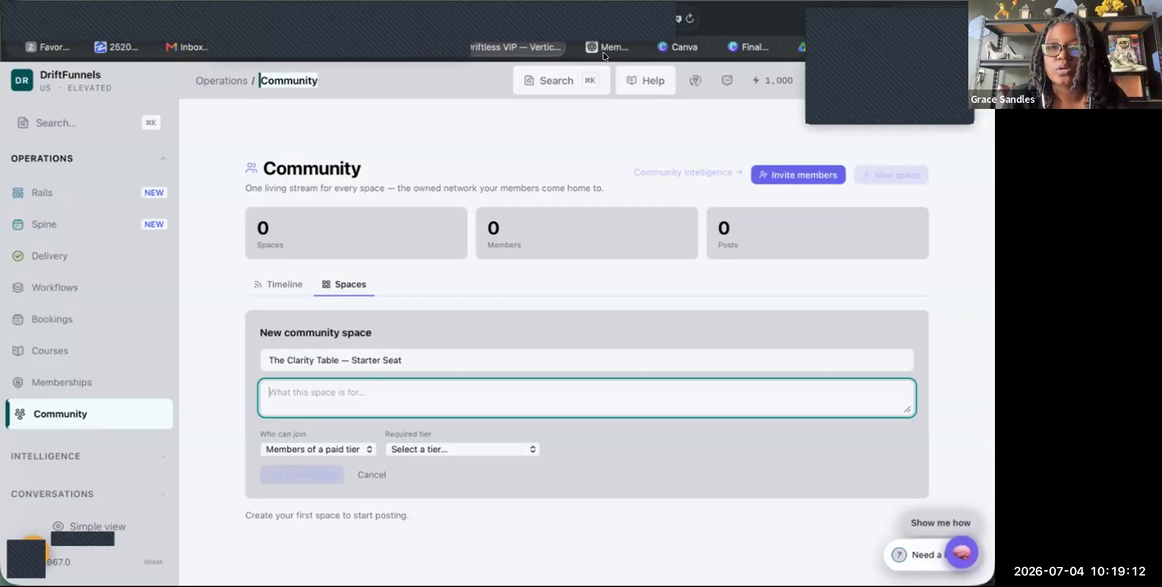
key(ctrl+Tab)
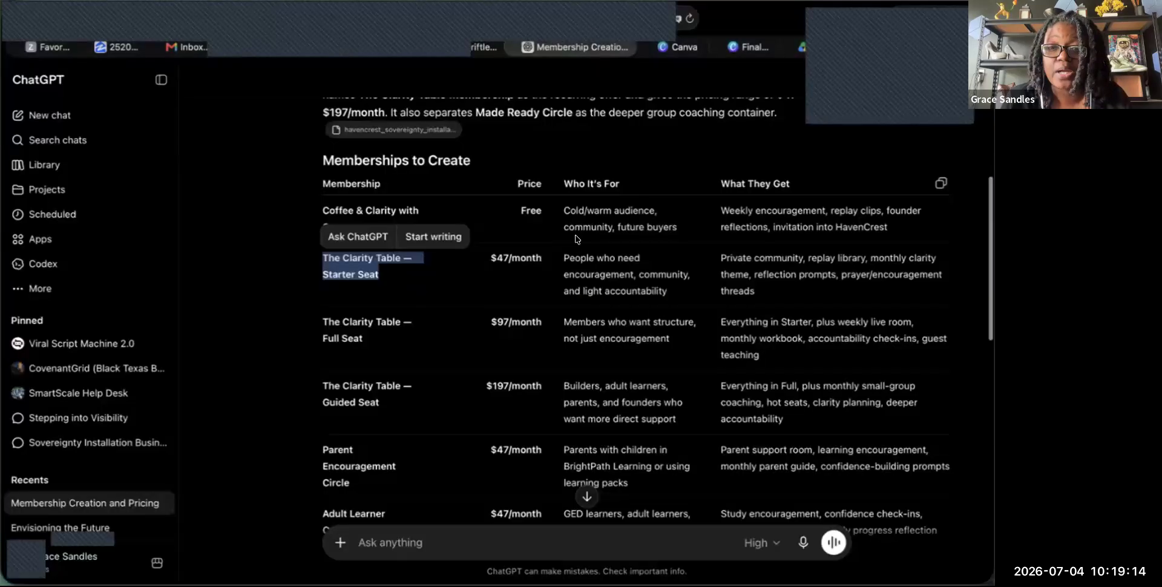
drag(639, 259, 642, 286)
key(ctrl+c)
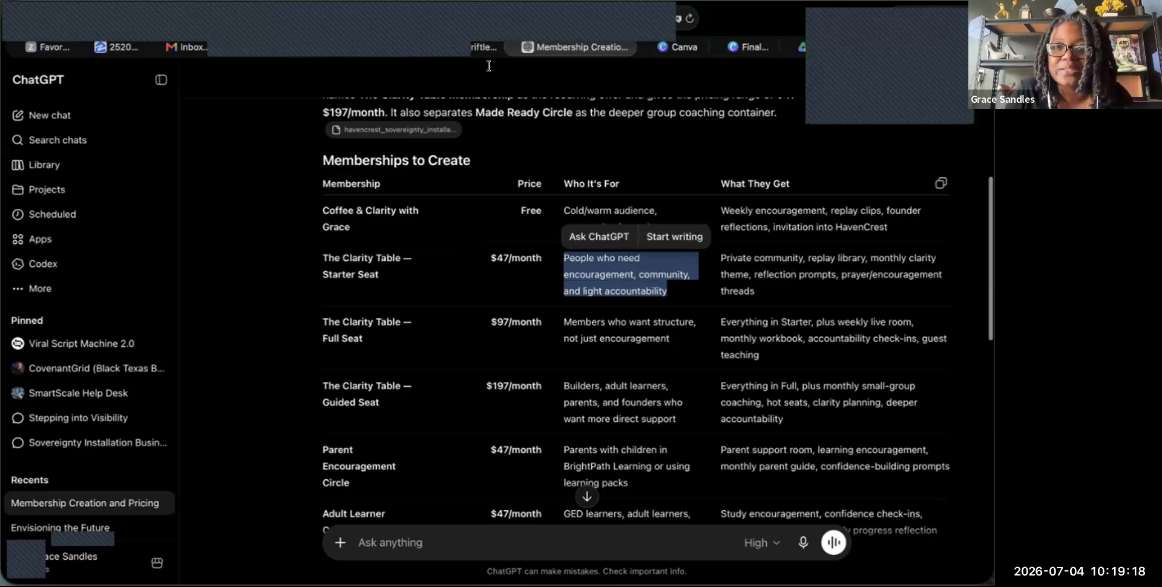
key(ctrl+shift+Tab)
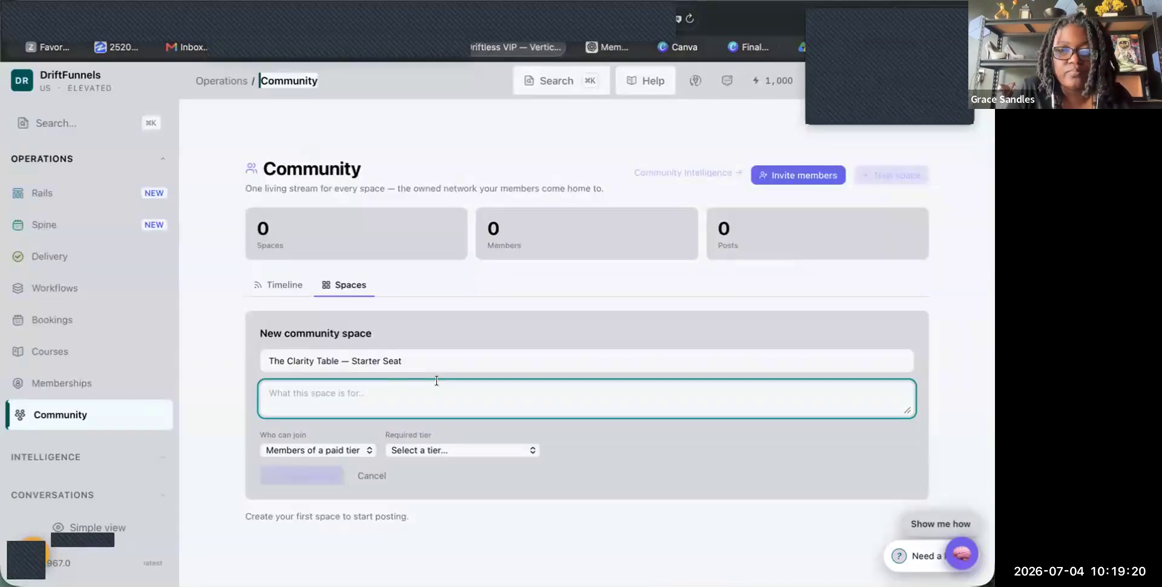
key(ctrl+v)
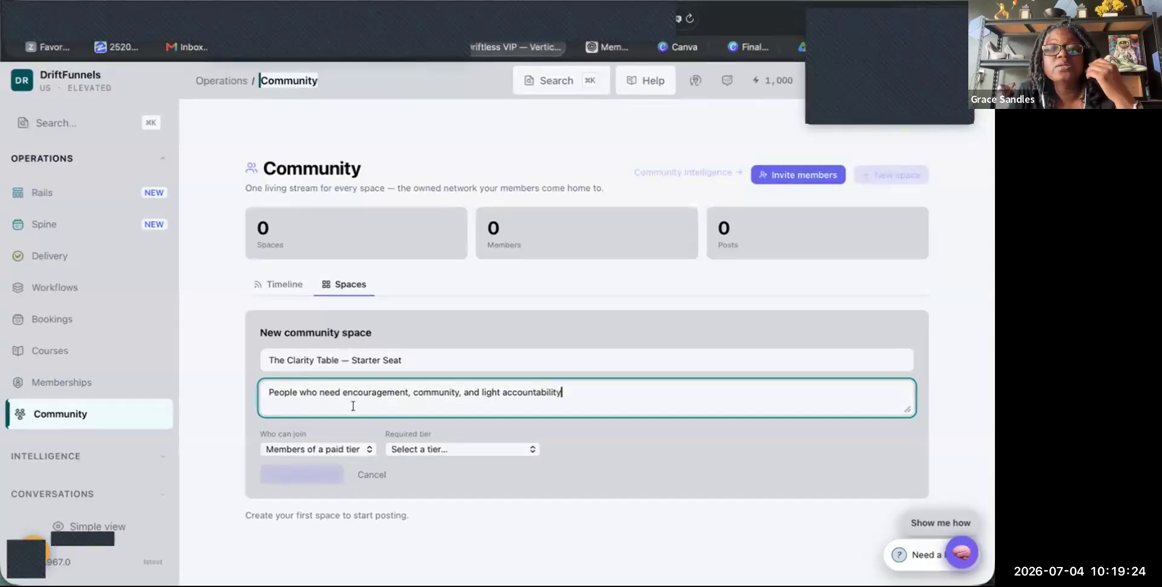
- Limit who can join the space to members of a paid tier, requiring The Clarity Table — Starter Seat
click(358, 448)
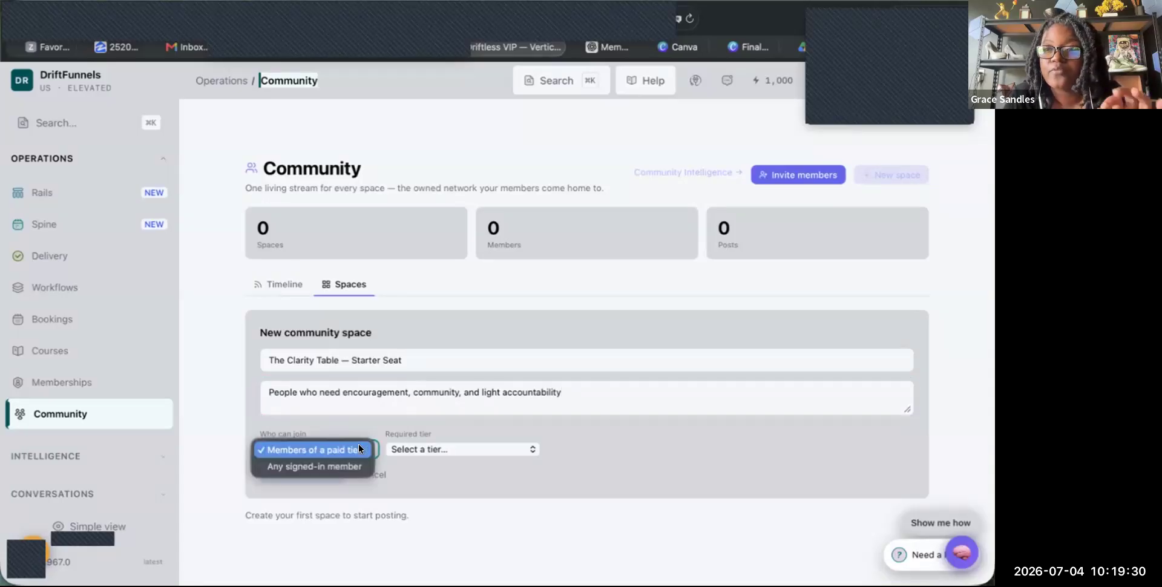
click(328, 467)
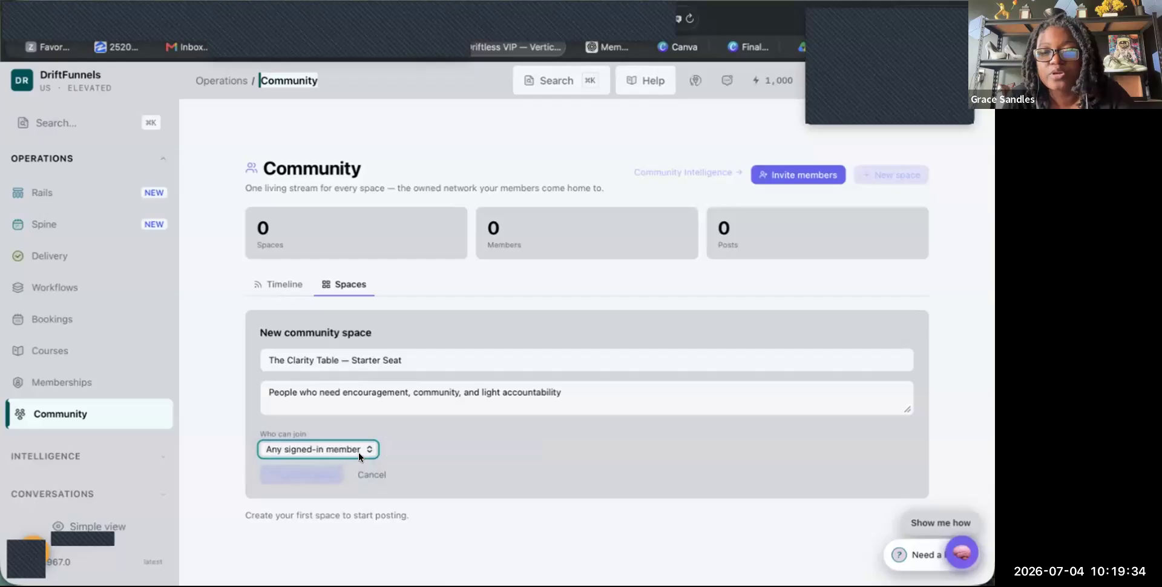
click(362, 450)
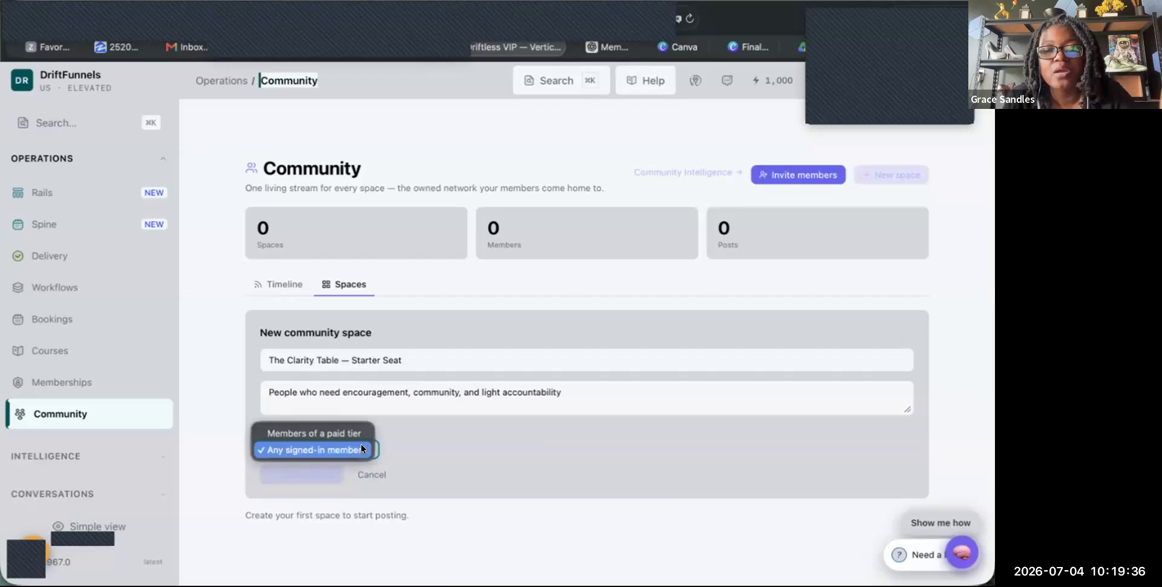
click(358, 432)
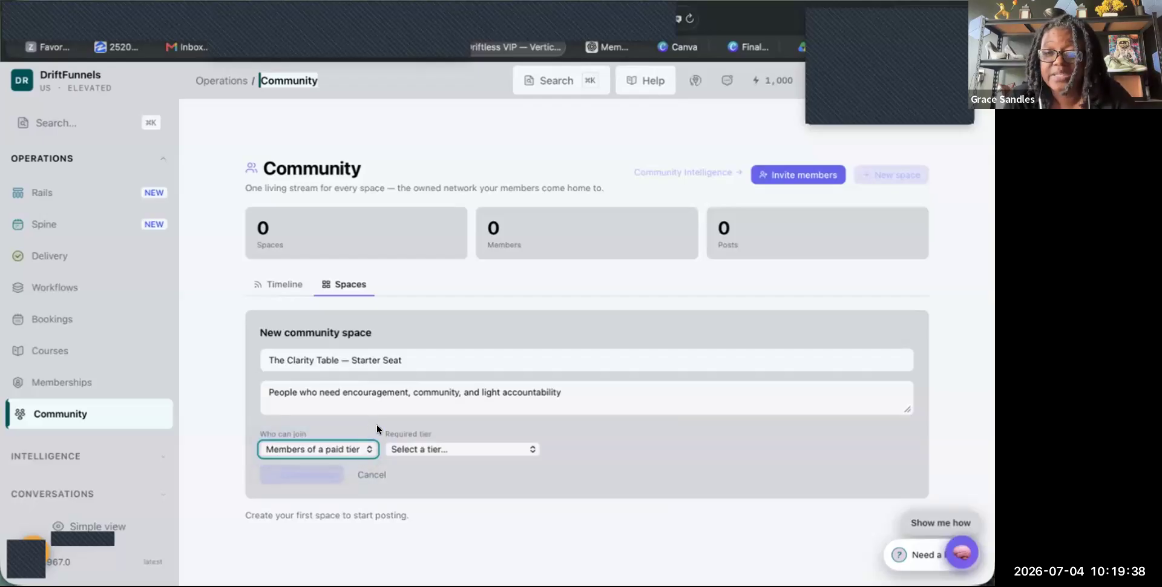
click(449, 449)
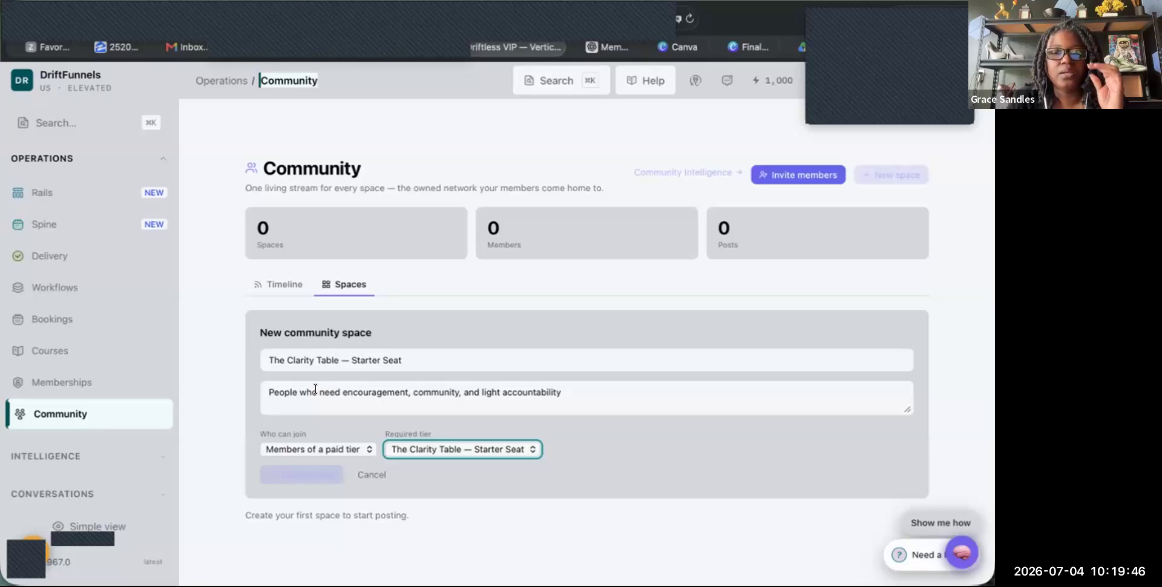
- Try to create the Starter Seat space, dismiss the notification, and check the member invitation dialog
click(322, 473)
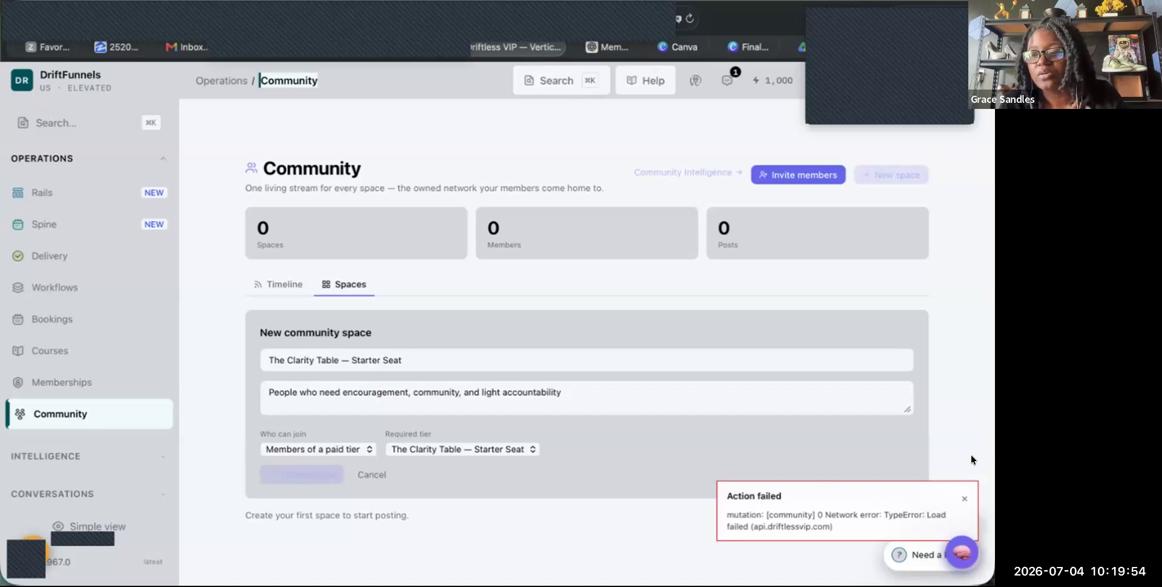
click(960, 505)
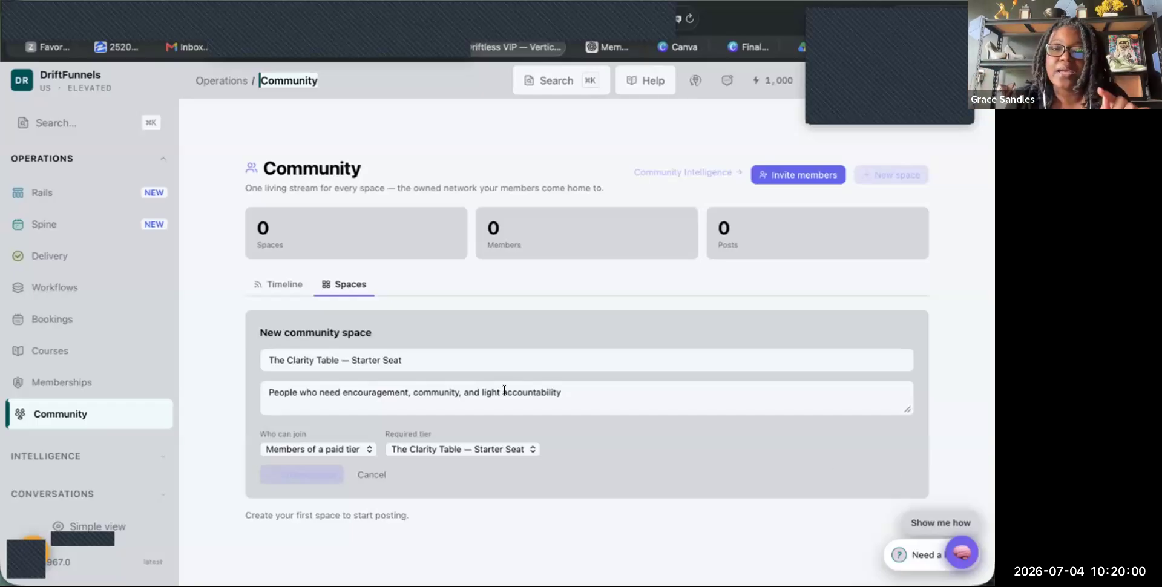
click(800, 176)
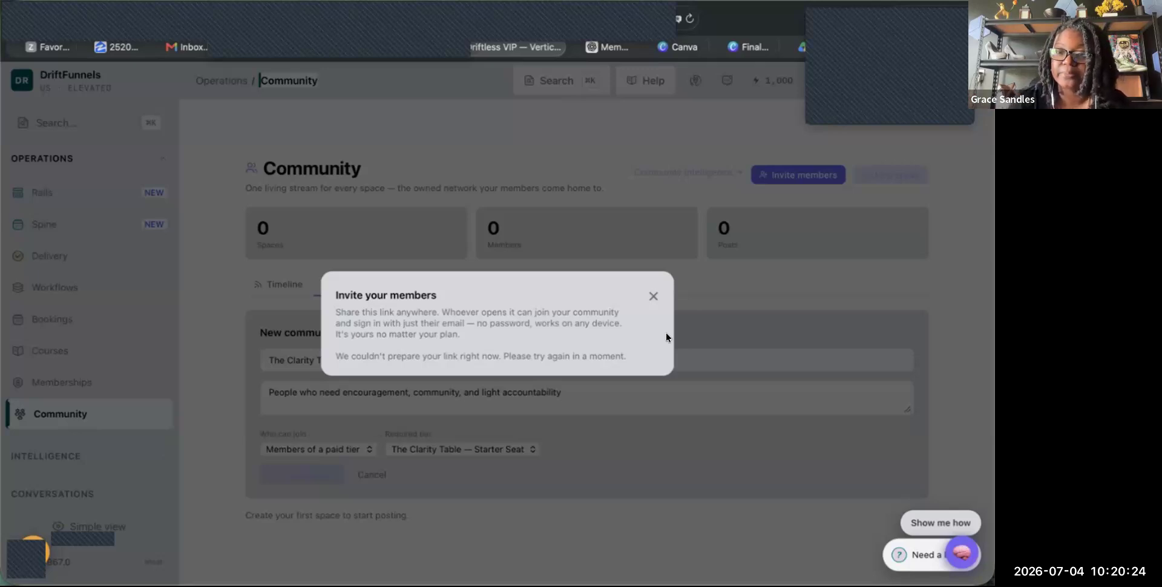
click(652, 296)
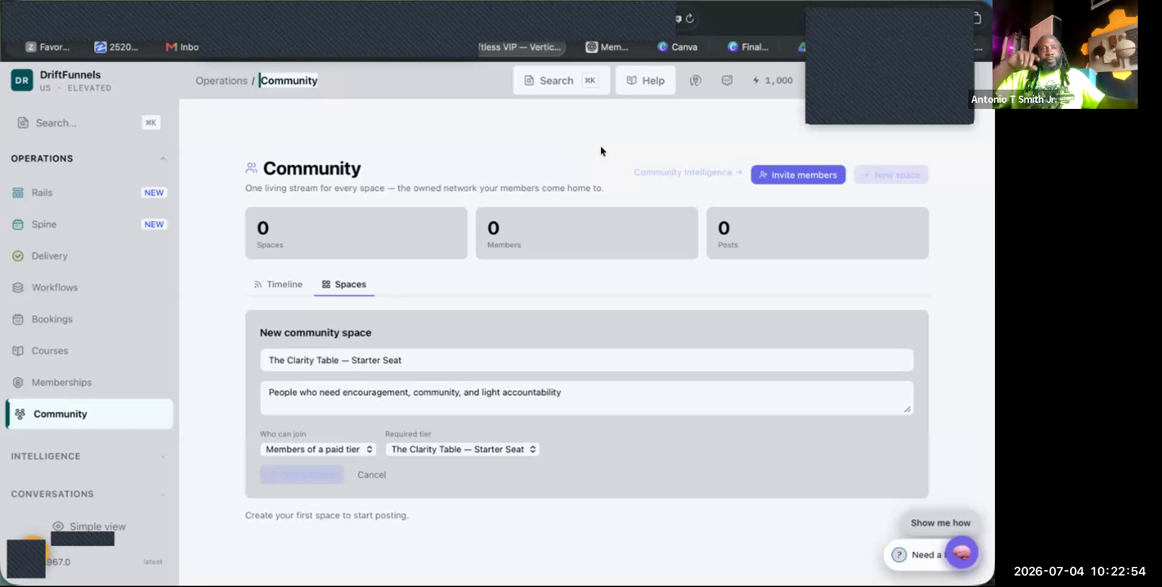
- Reload the Community page and start a new space with the copied description, requiring The Clarity Table — Starter Seat tier
key(super+r)
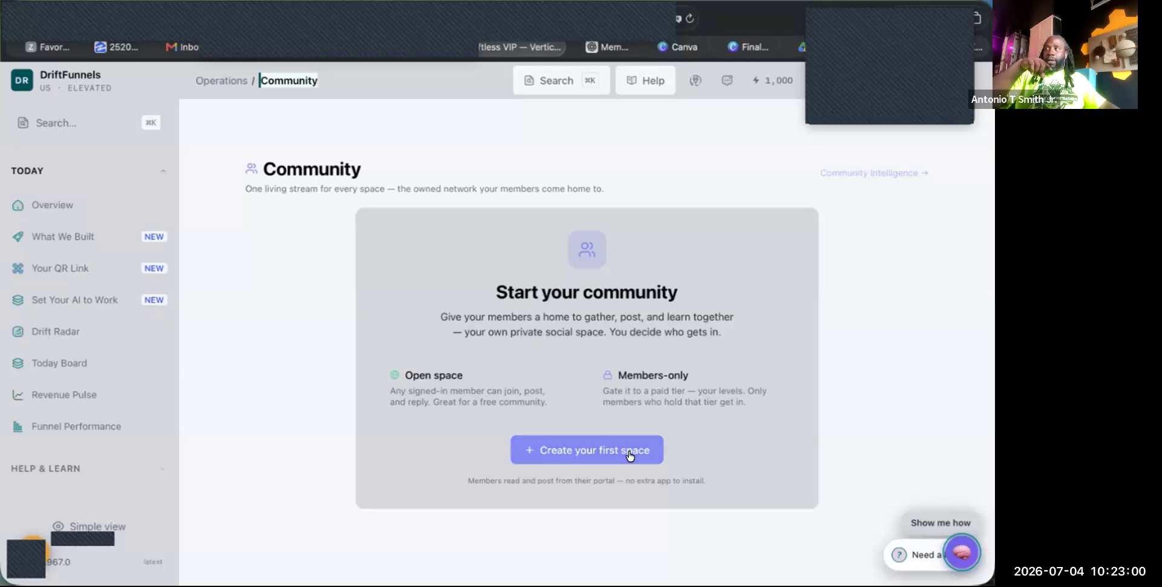
click(630, 456)
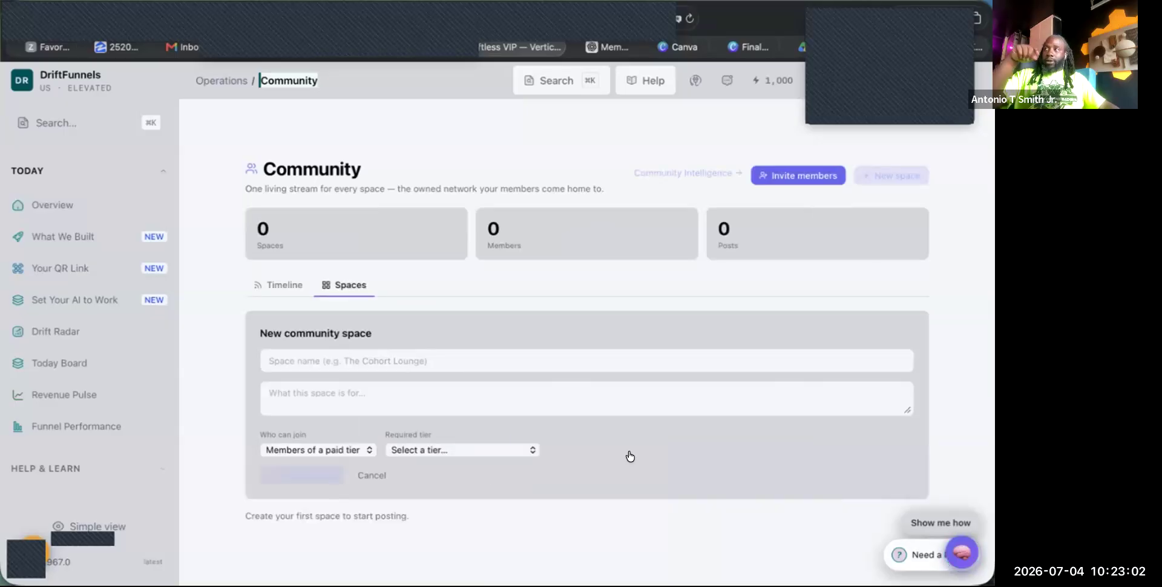
click(394, 393)
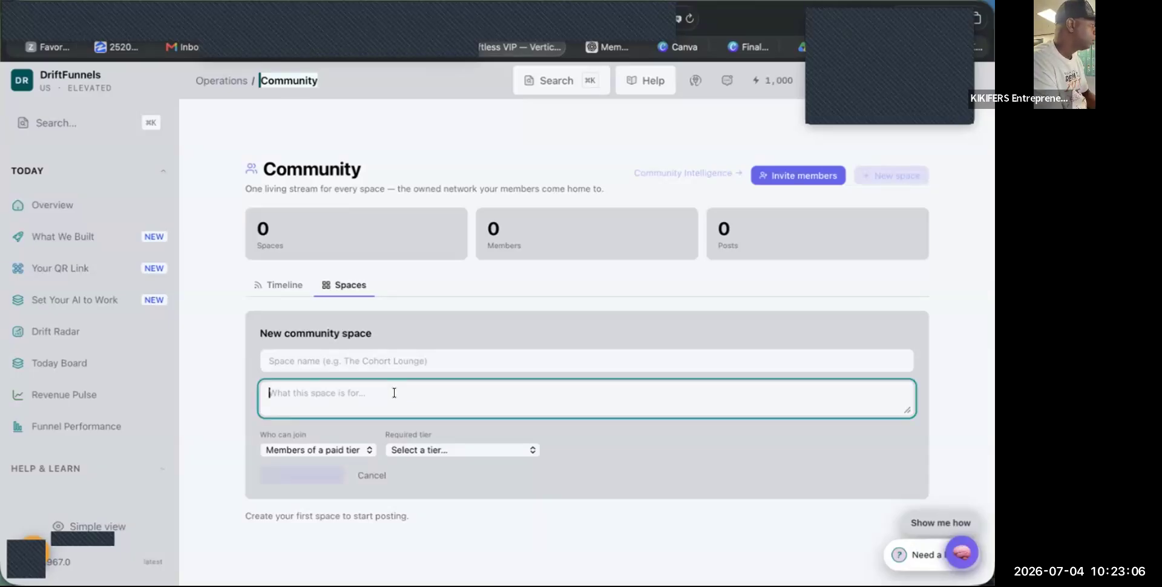
key(super+v)
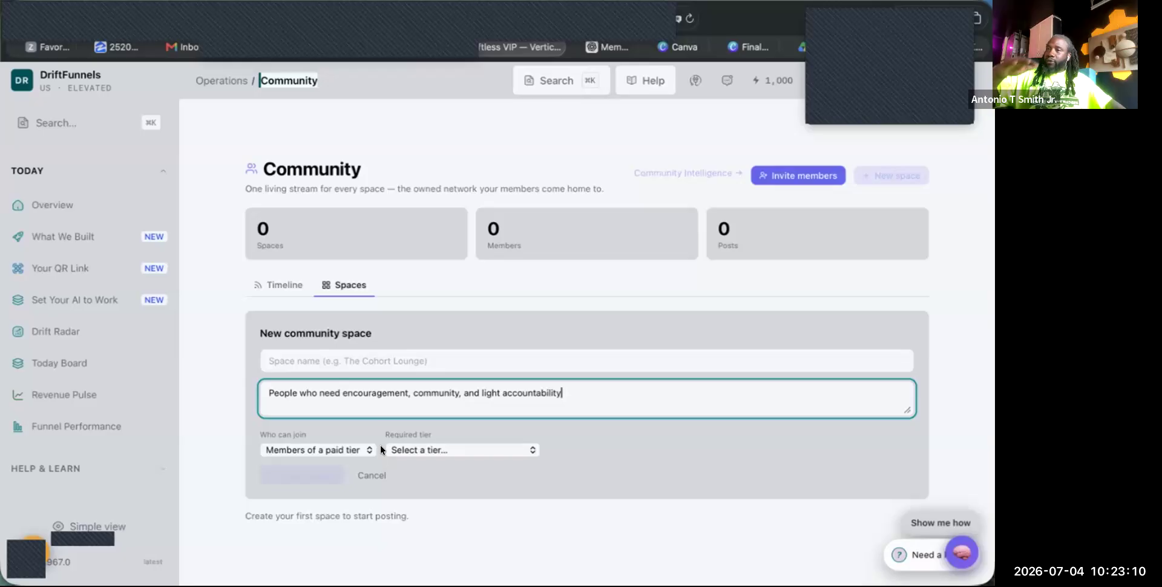
click(422, 450)
click(423, 466)
- Name the space "The Clarity Table" and create it
click(351, 359)
text(The Clarity)
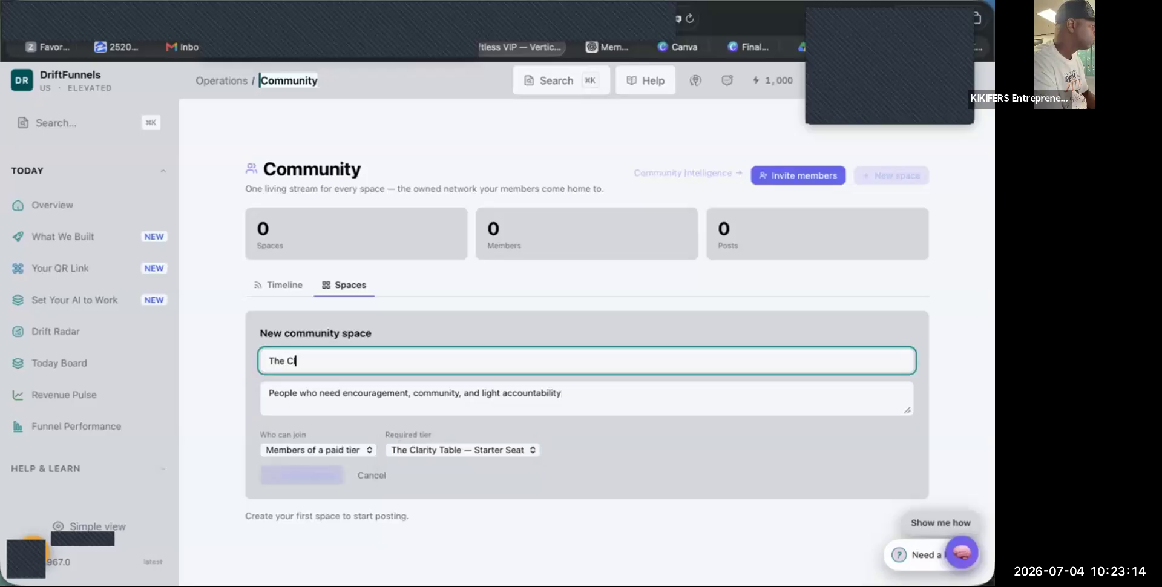
text( Table)
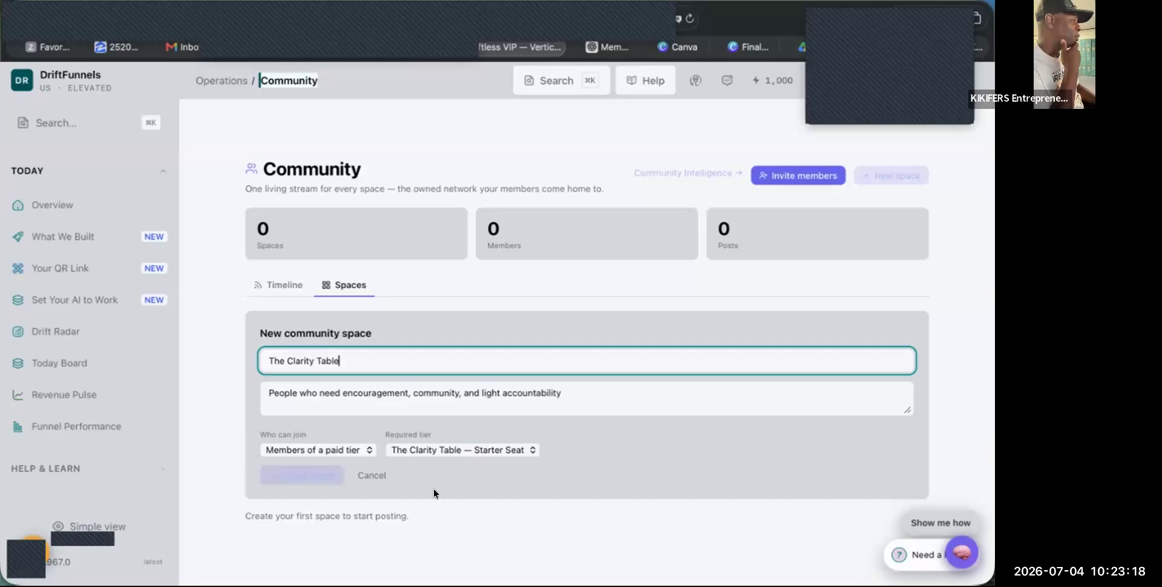
click(308, 478)
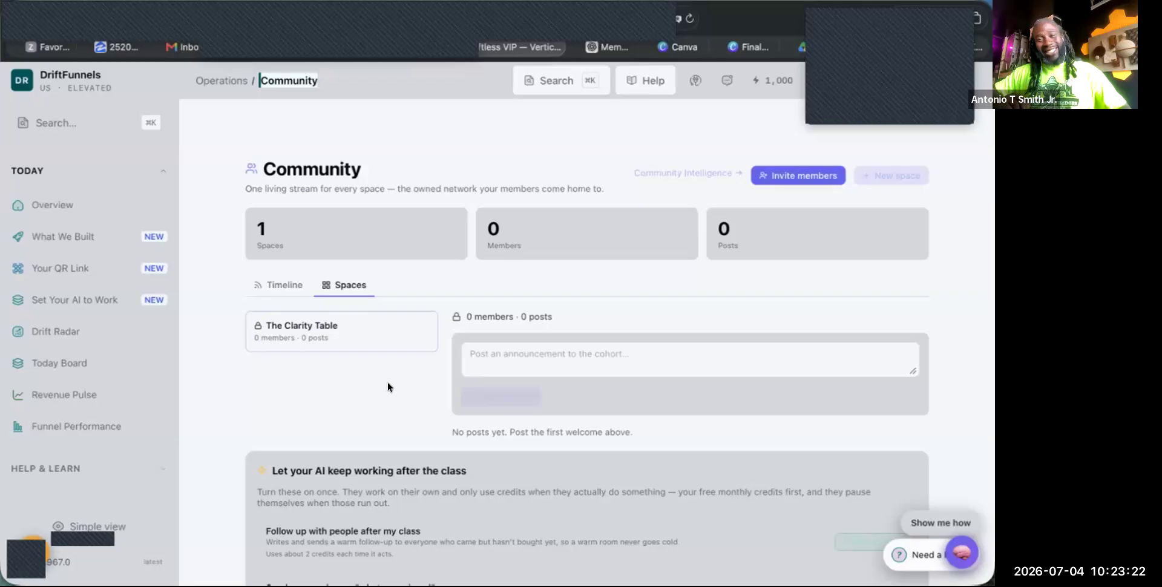
- Examine the new space's page with its AI follow-up options, and the Operations pages in the site navigation
scroll(387, 388, down, 2)
scroll(388, 388, up, 1)
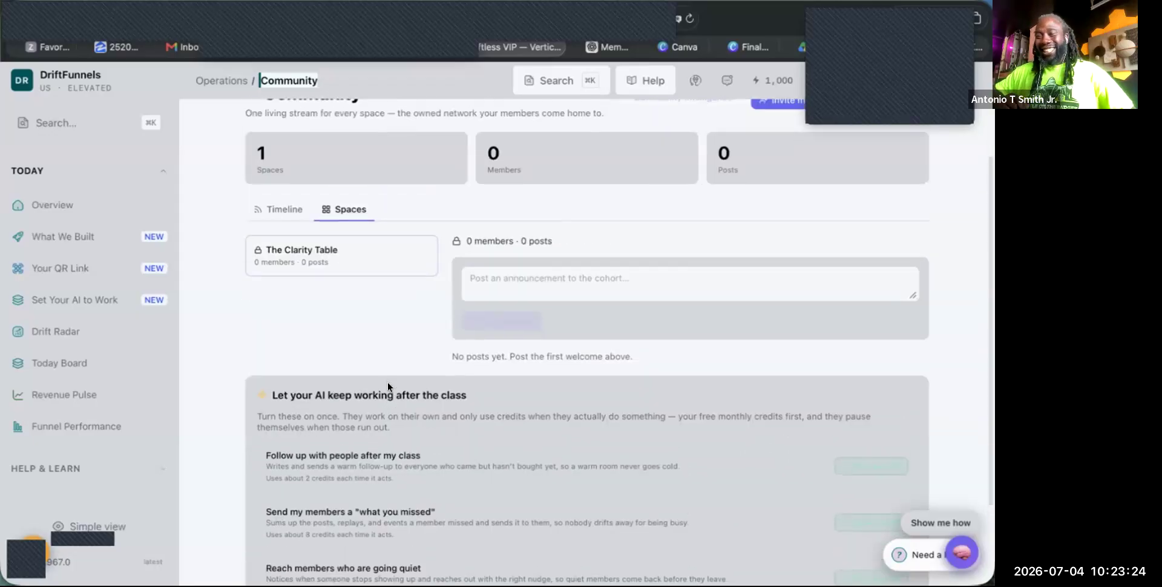
scroll(387, 385, down, 1)
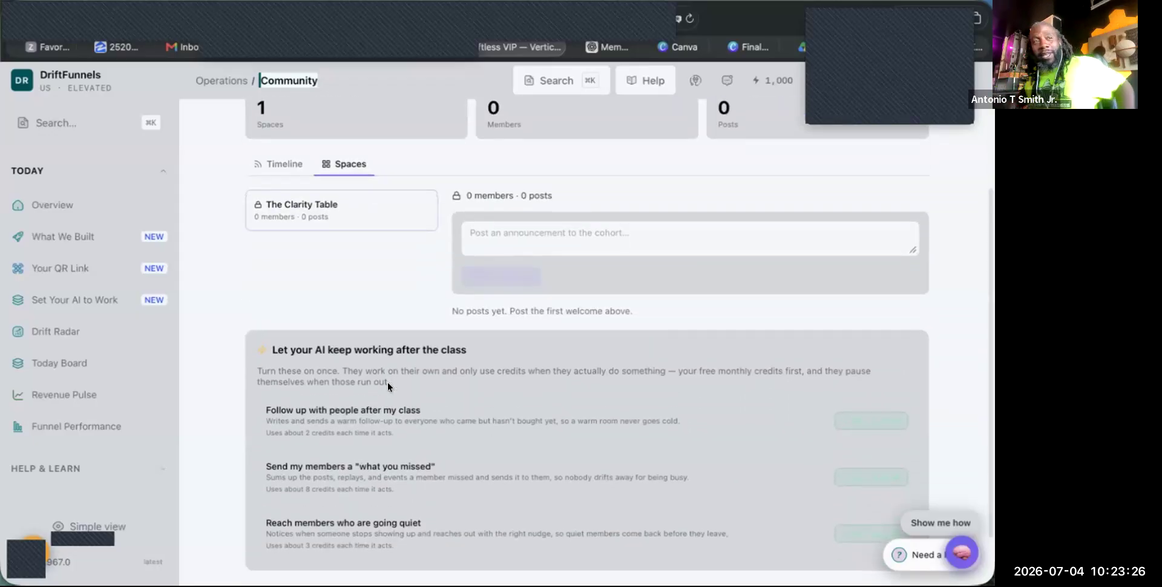
scroll(387, 382, up, 1)
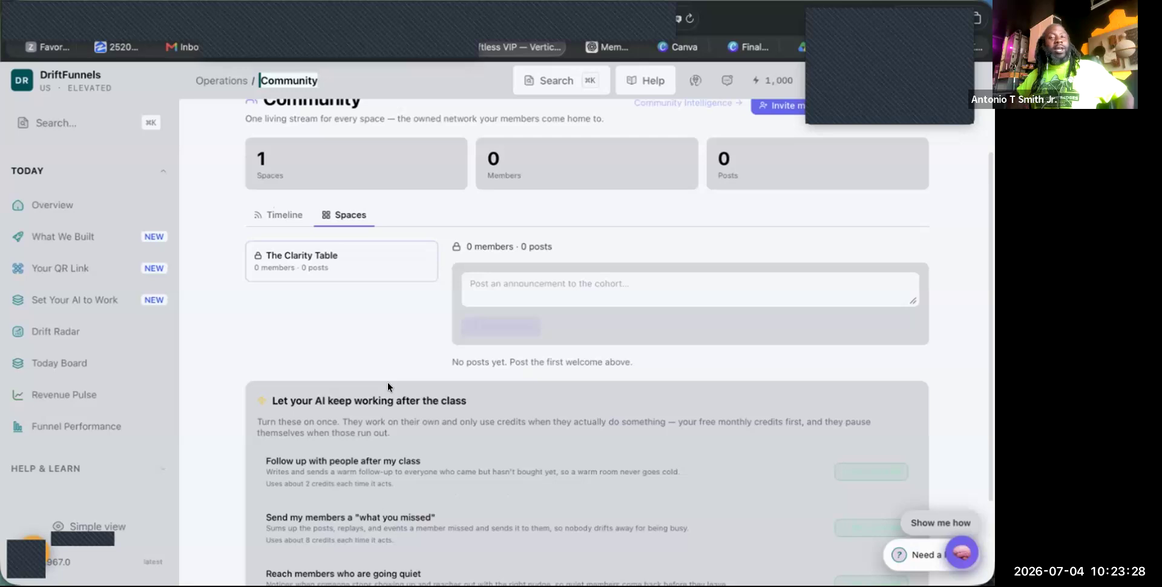
scroll(388, 385, up, 1)
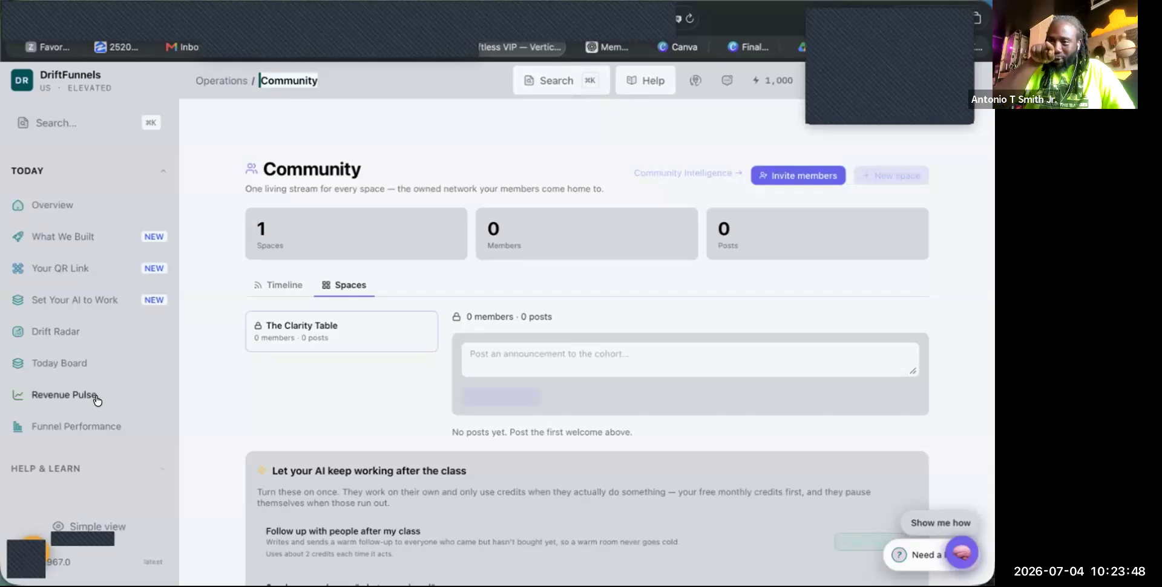
scroll(96, 400, down, 4)
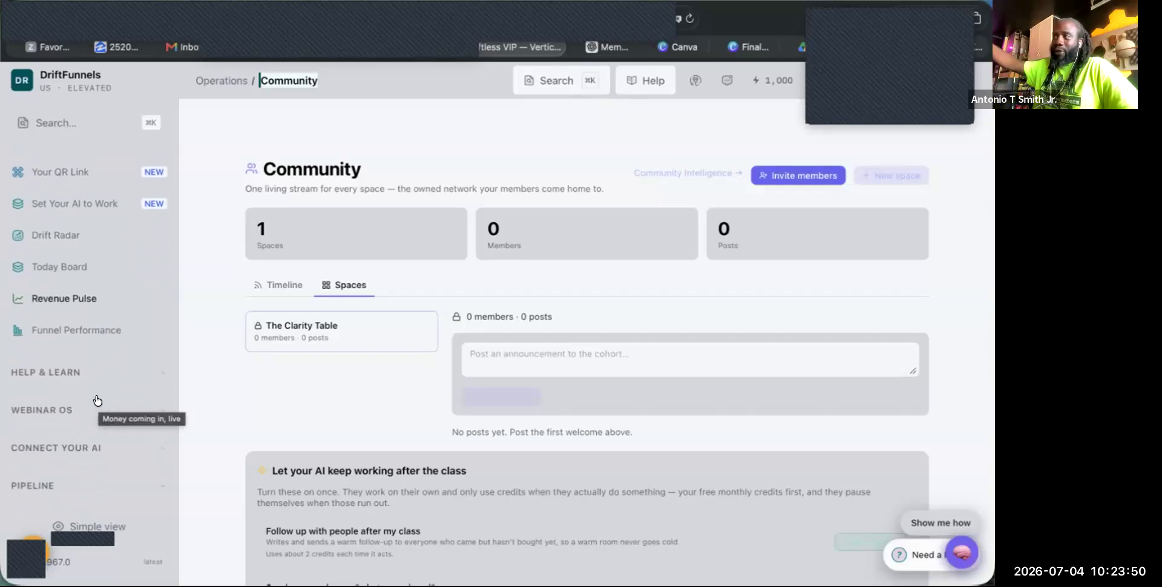
scroll(97, 401, down, 4)
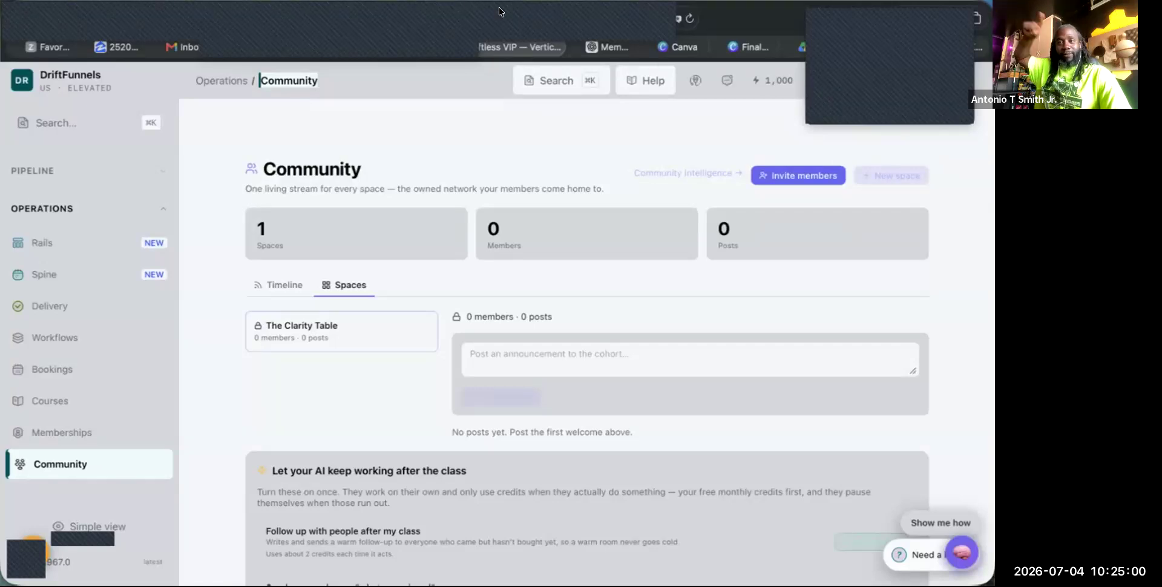
- Examine the member invitation dialog with the shareable community link, and close it
click(786, 176)
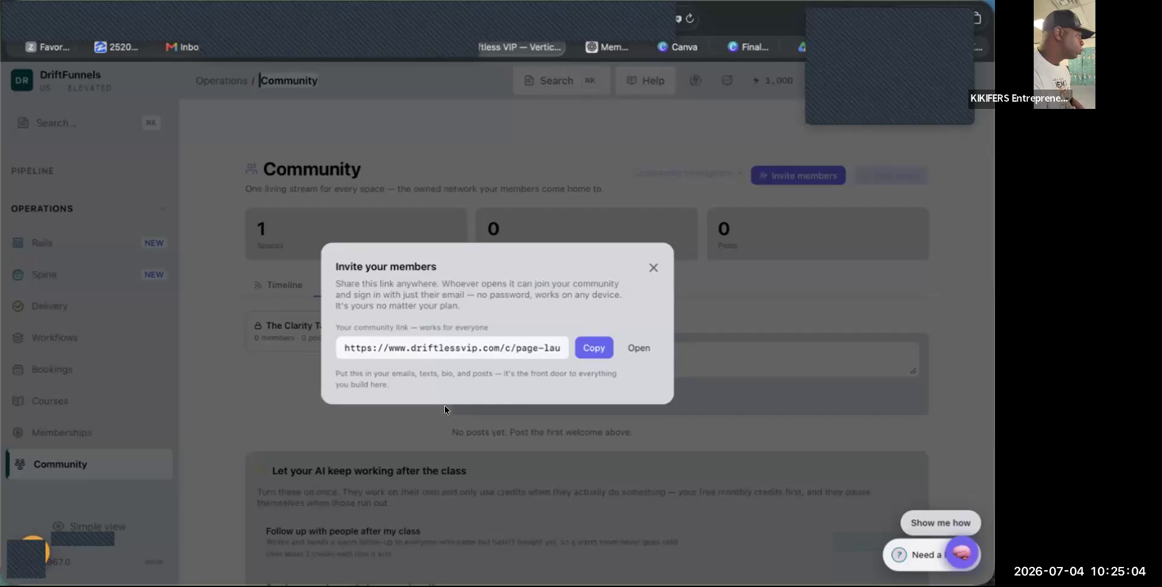
click(654, 269)
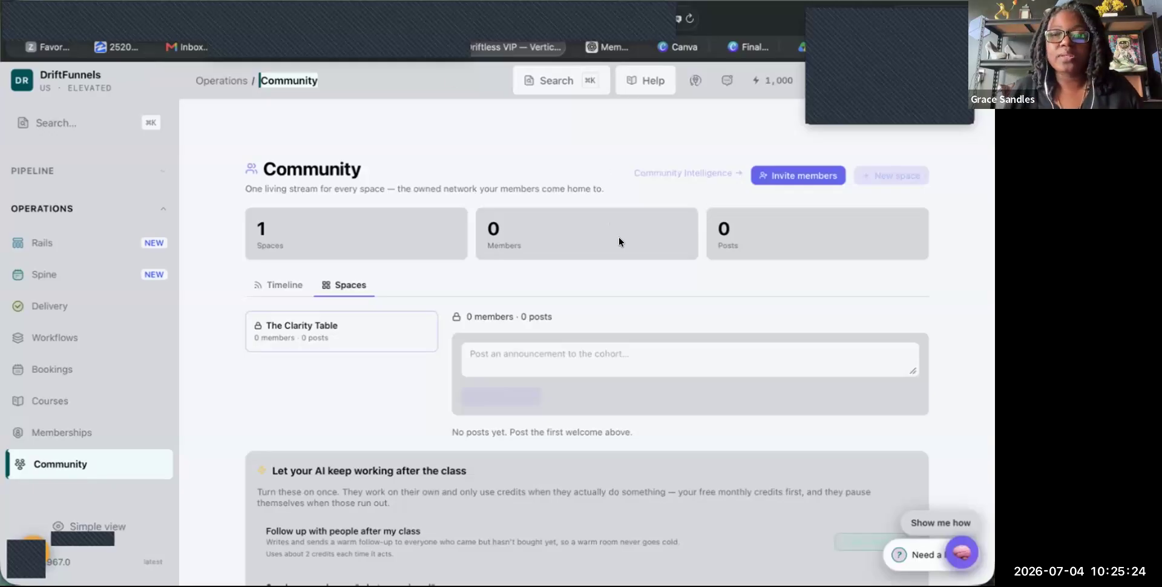
click(777, 174)
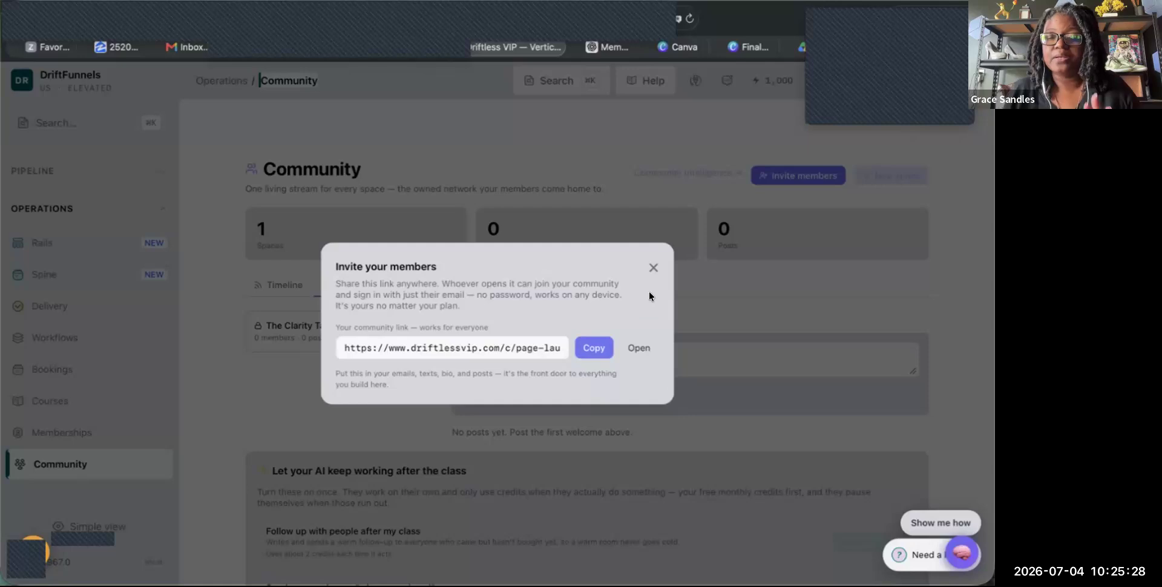
click(653, 268)
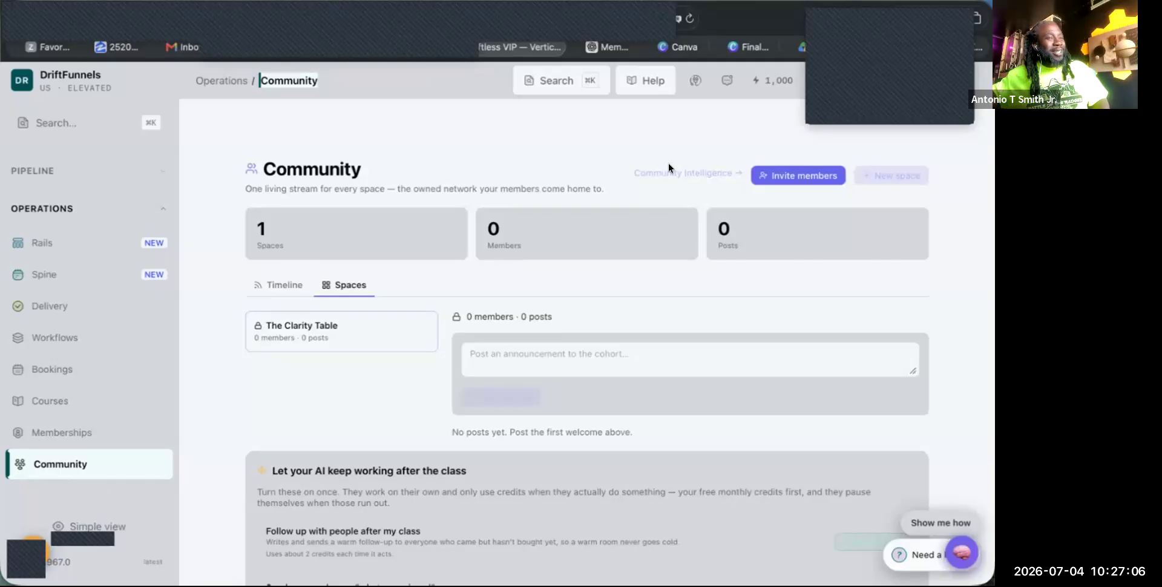
- Open the Today overview and review the path to the first win on the Workbench
click(161, 208)
scroll(61, 176, up, 6)
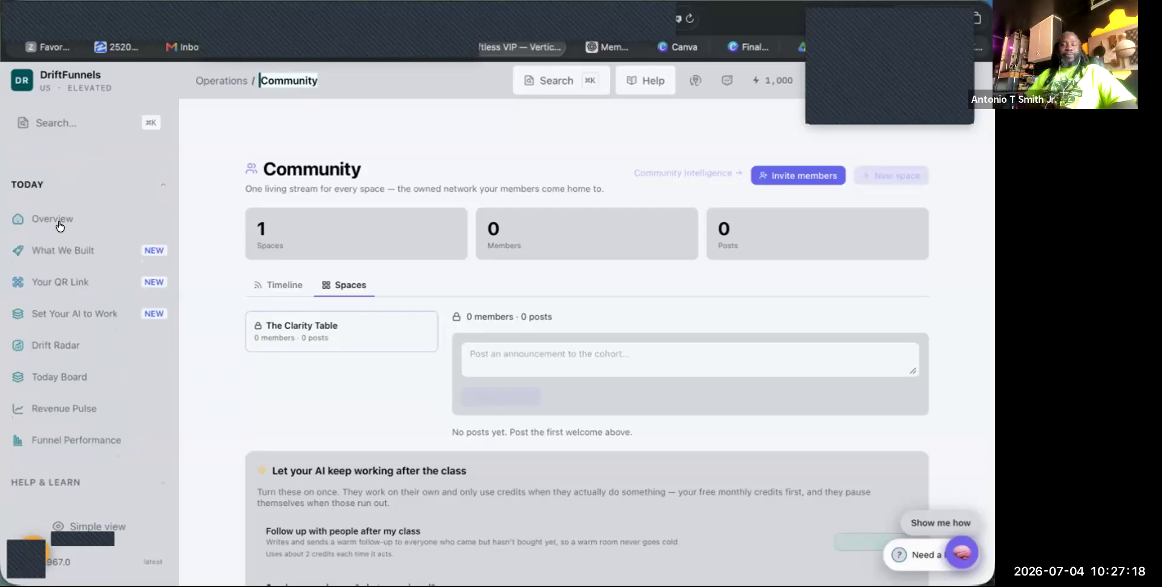
click(61, 207)
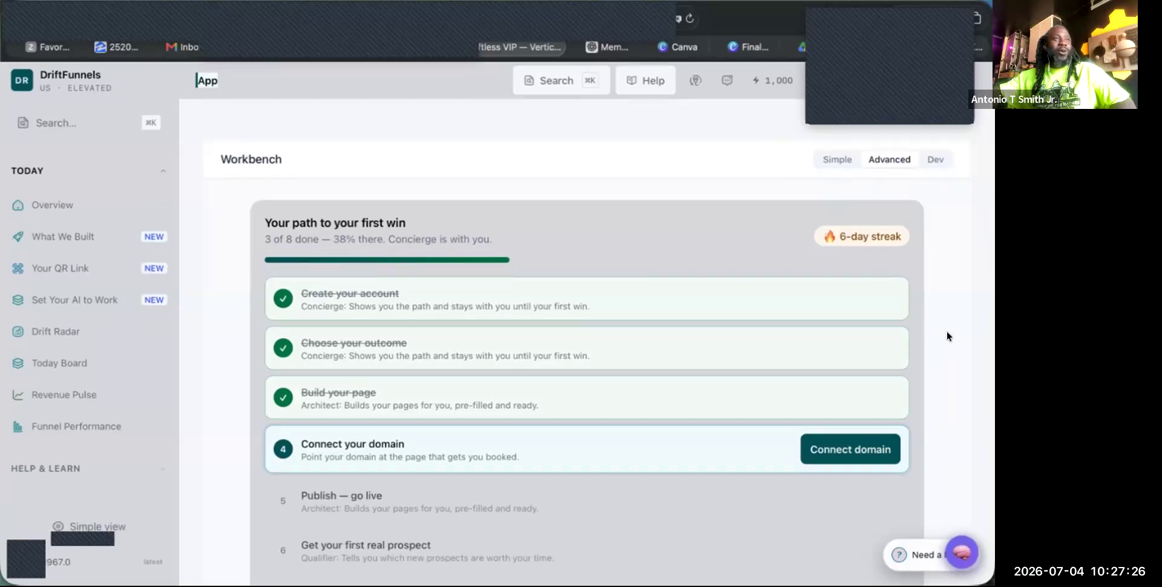
scroll(947, 332, down, 3)
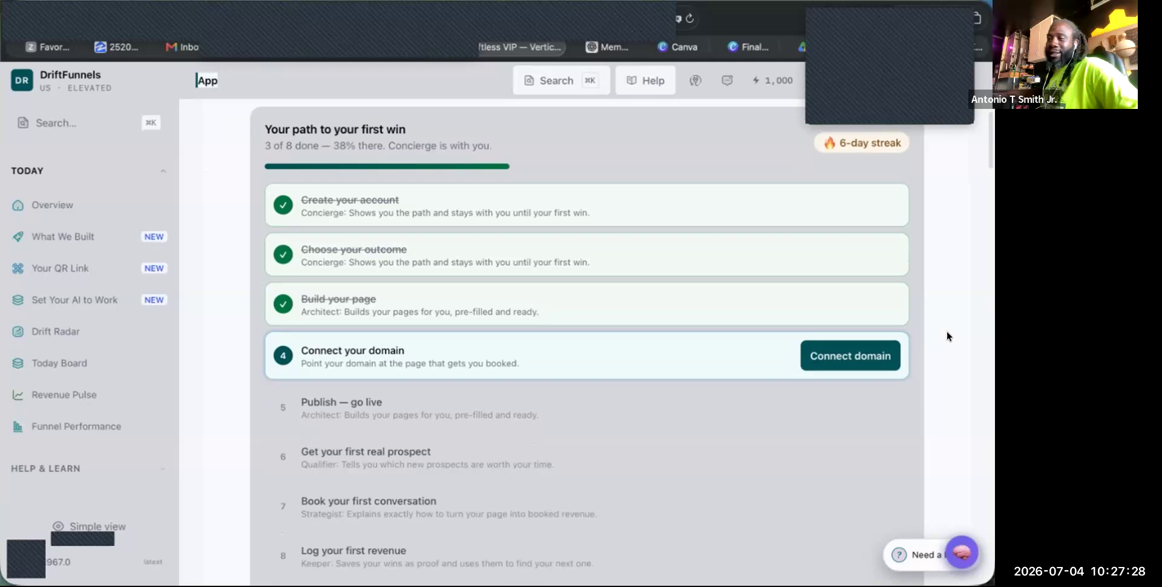
scroll(947, 336, down, 15)
scroll(947, 336, up, 15)
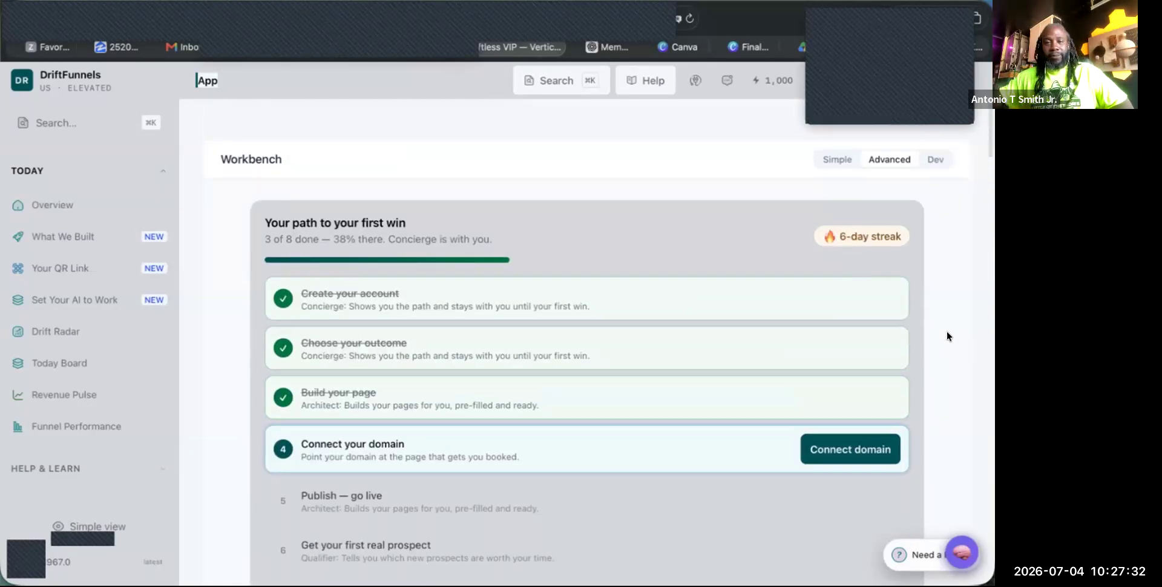
- On the Set Your AI to Work page, tick all four statements about the business, turn on Run the whole show, and review the automations
click(63, 297)
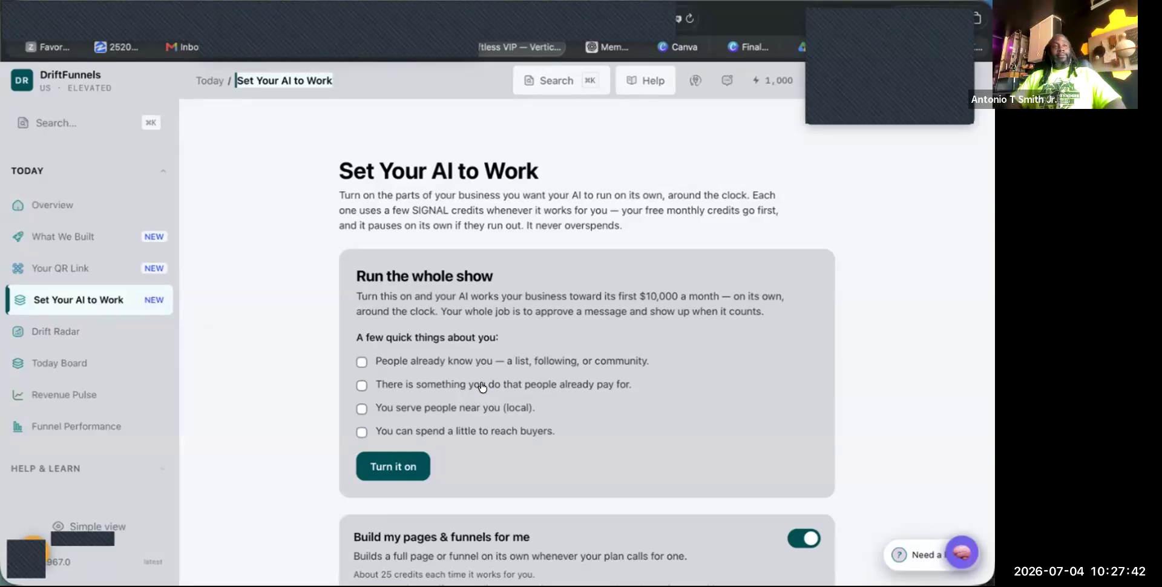
click(361, 362)
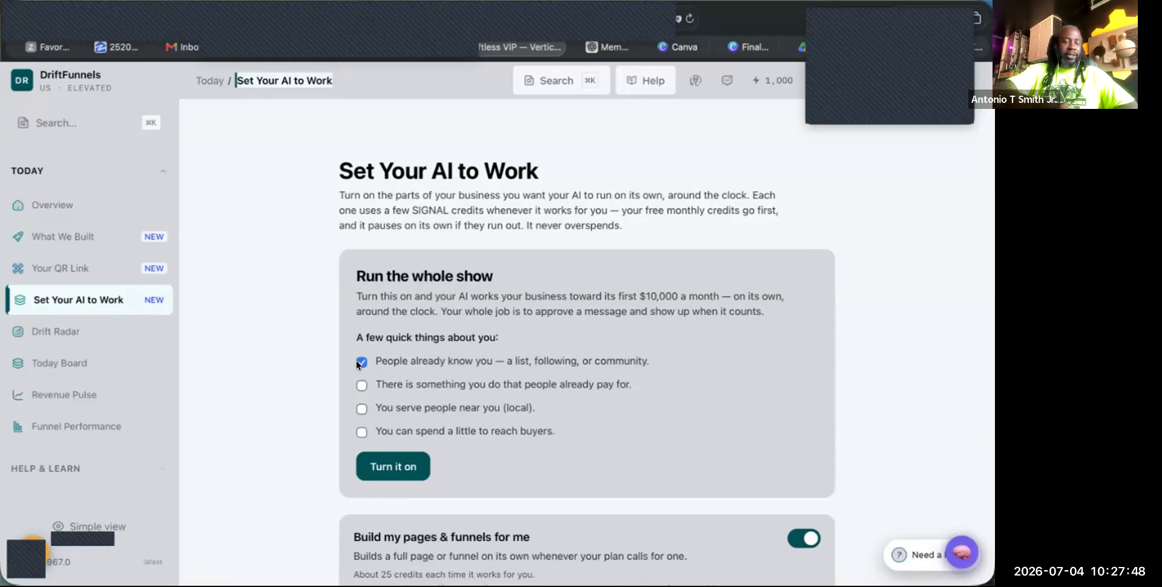
click(359, 429)
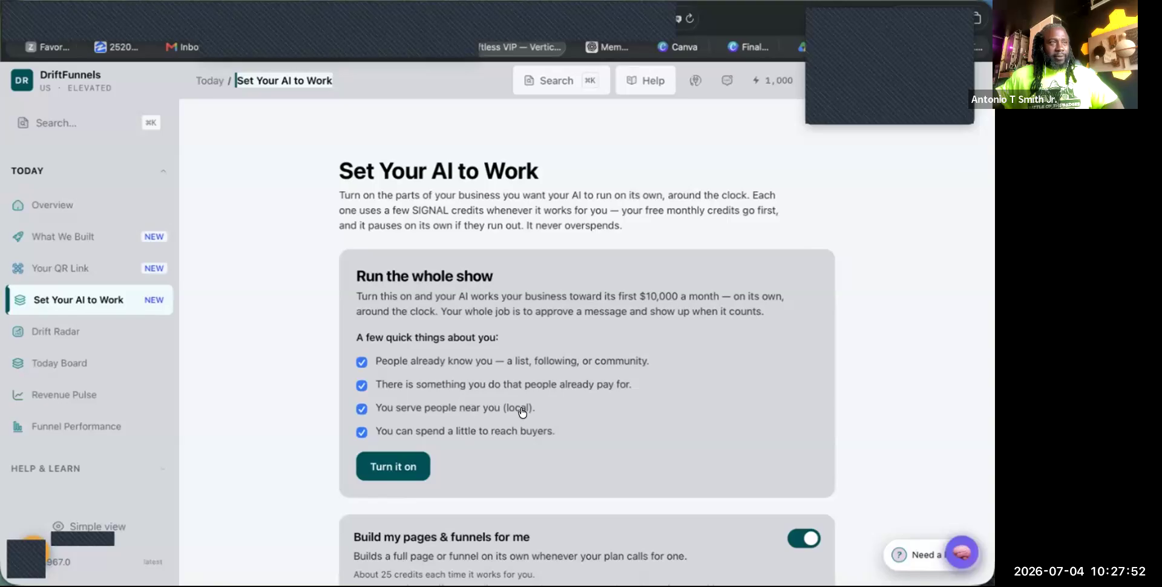
right_click(423, 421)
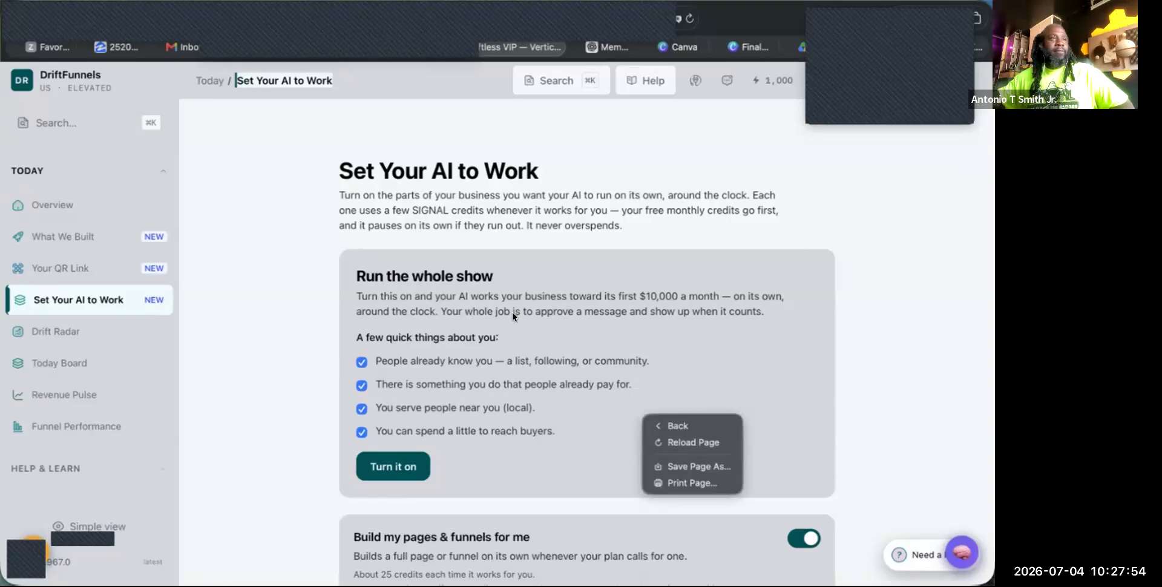
click(627, 361)
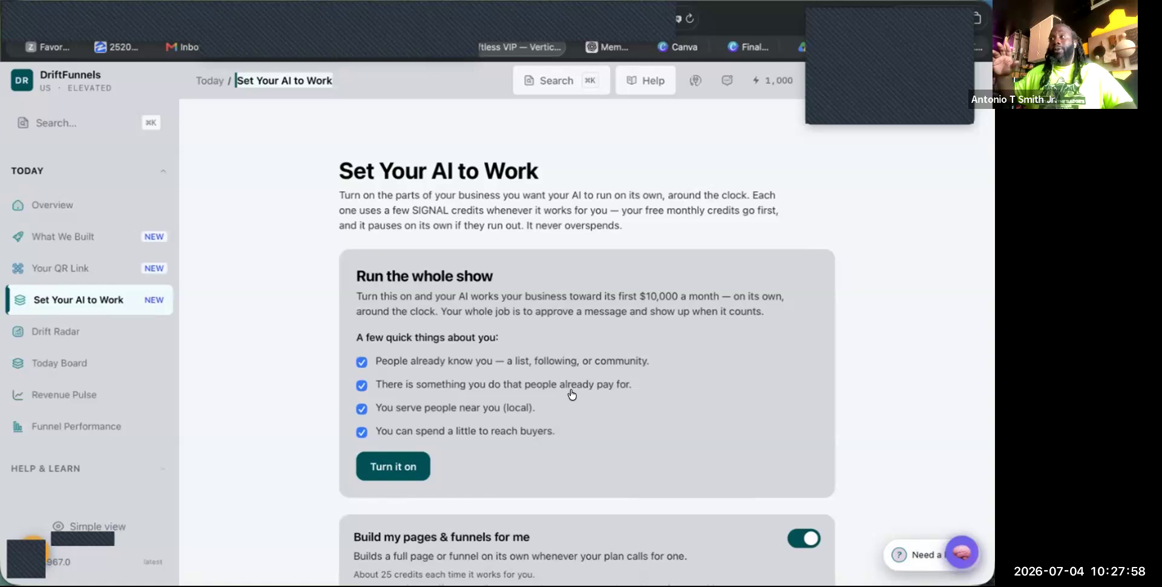
click(413, 465)
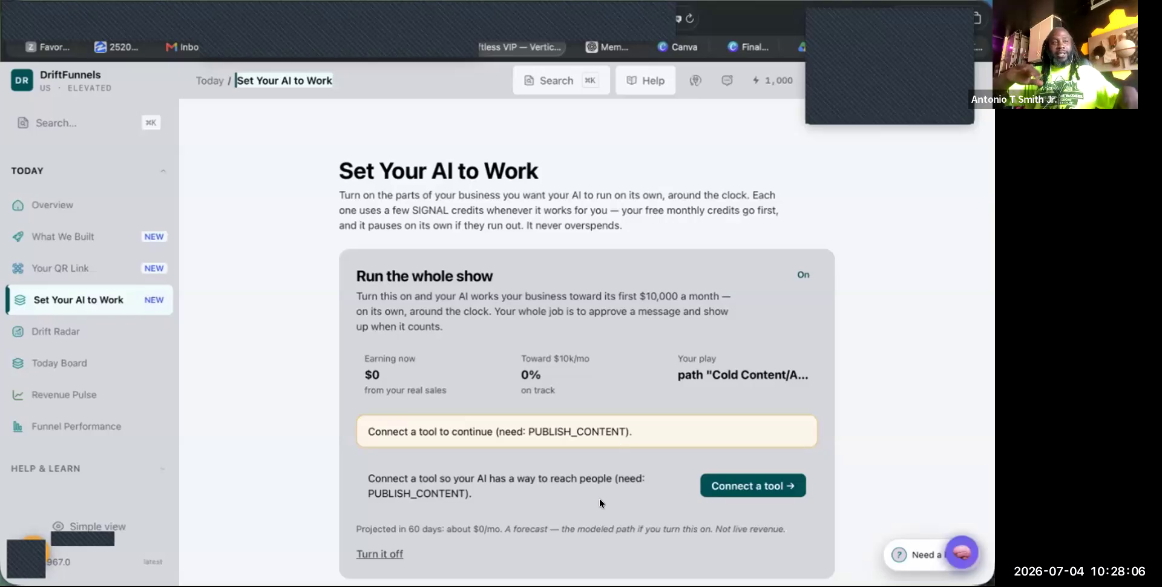
scroll(599, 499, down, 5)
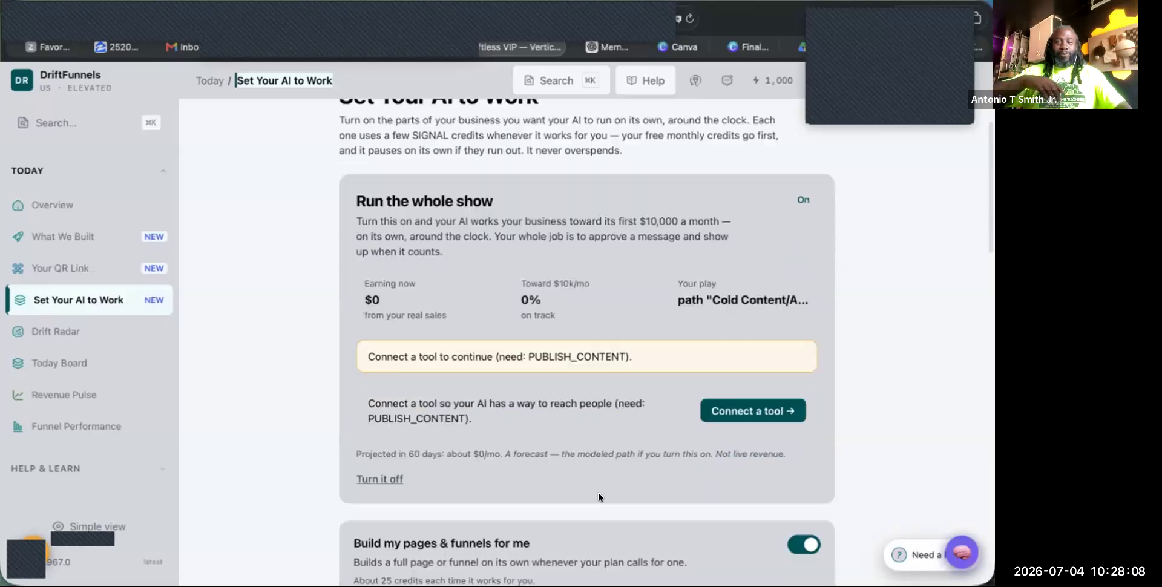
scroll(599, 496, down, 8)
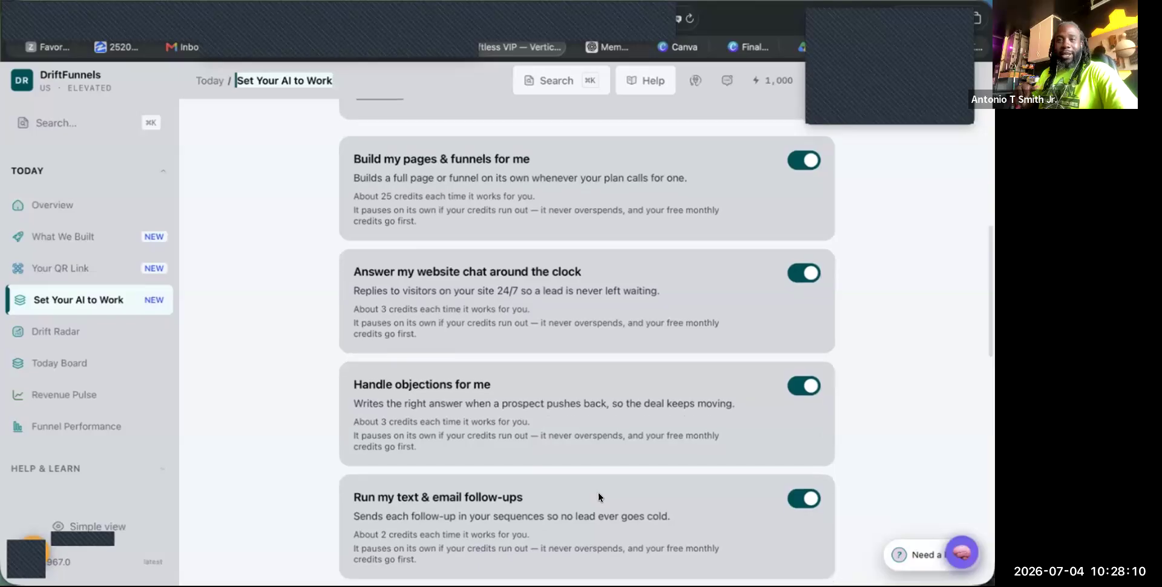
scroll(598, 492, up, 13)
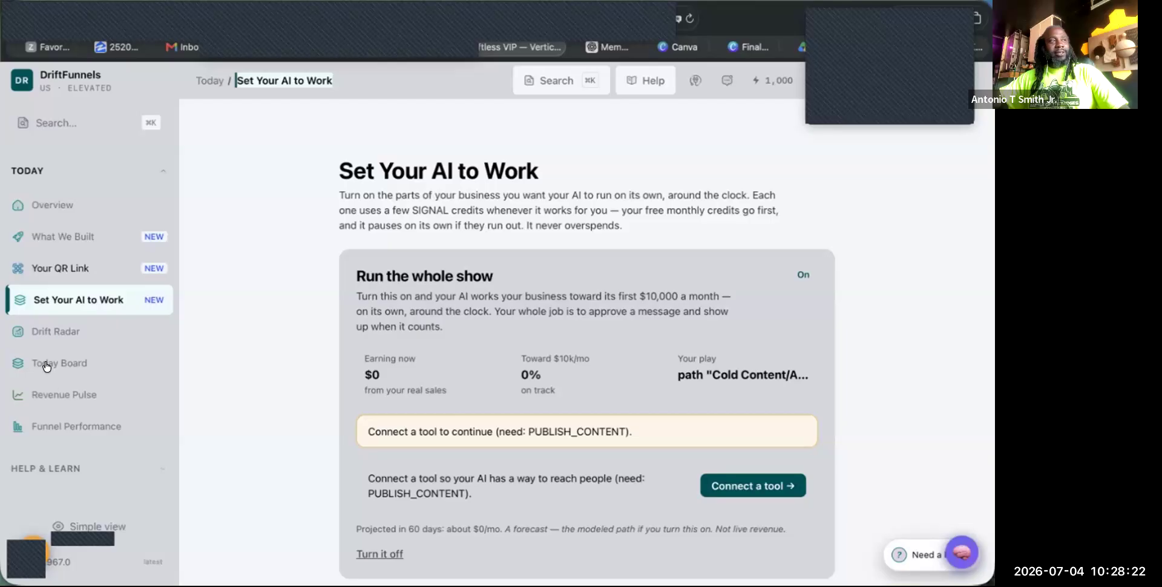
- Open the Connect your AI page and examine its connection URL, key creation, MCP configuration, AI capabilities and local file access options
scroll(45, 364, down, 5)
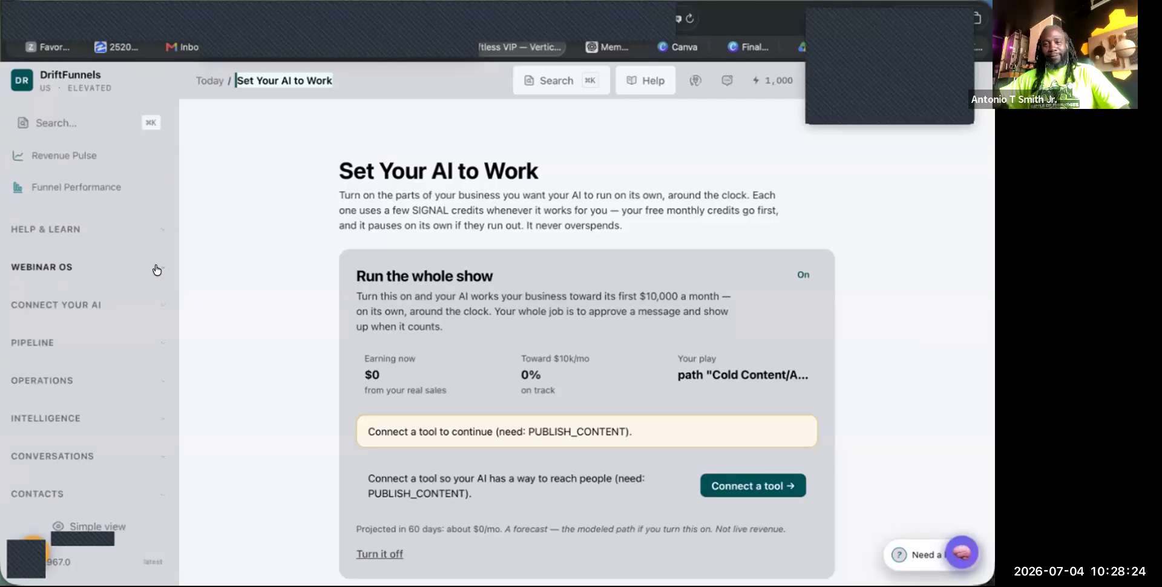
click(158, 268)
click(129, 264)
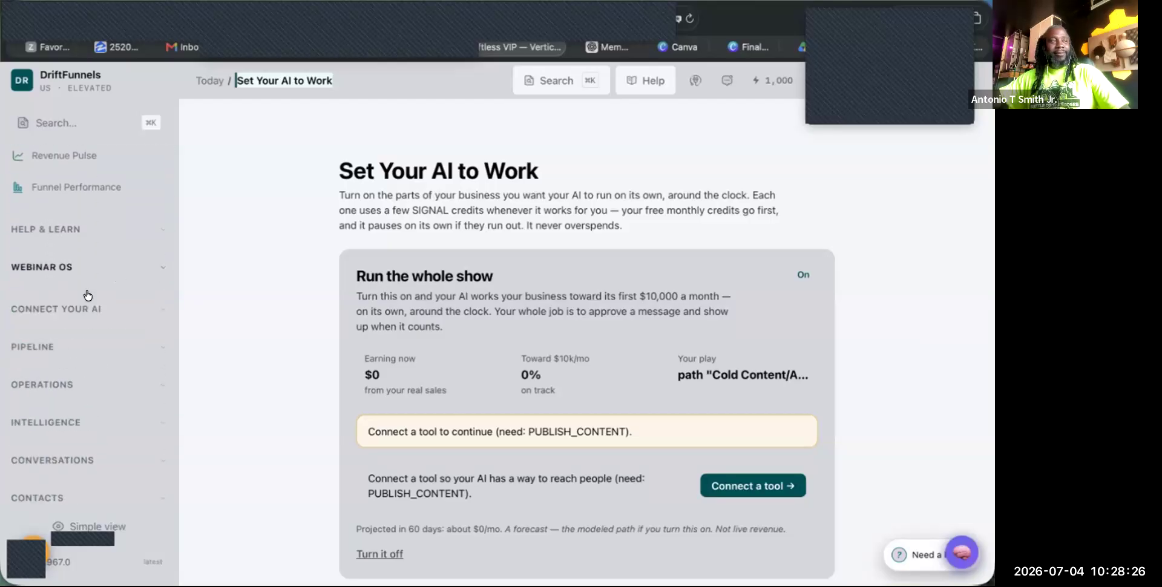
click(78, 308)
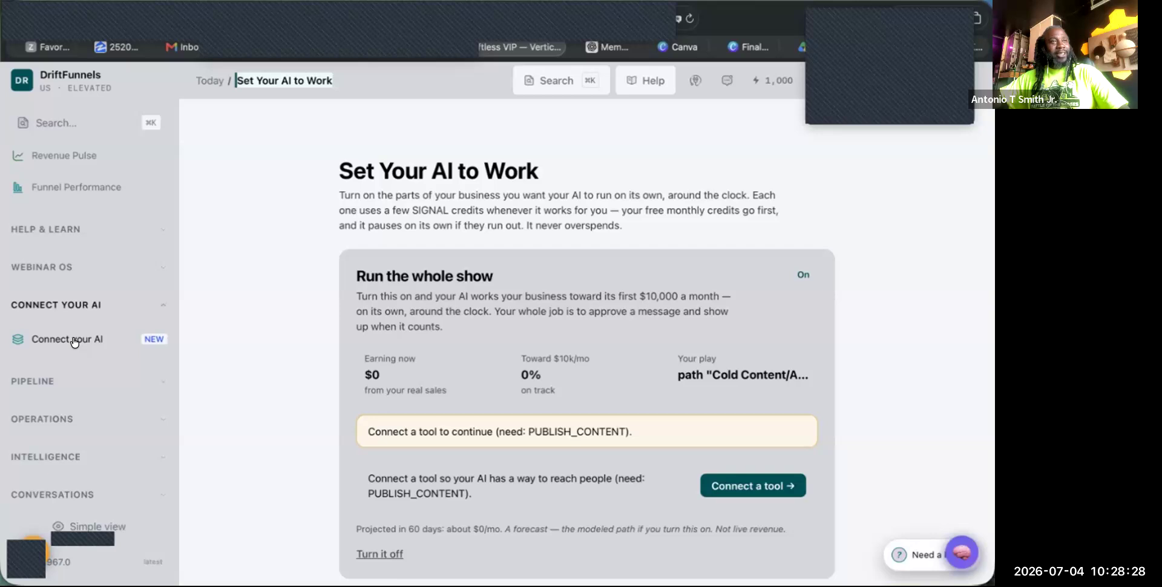
click(73, 339)
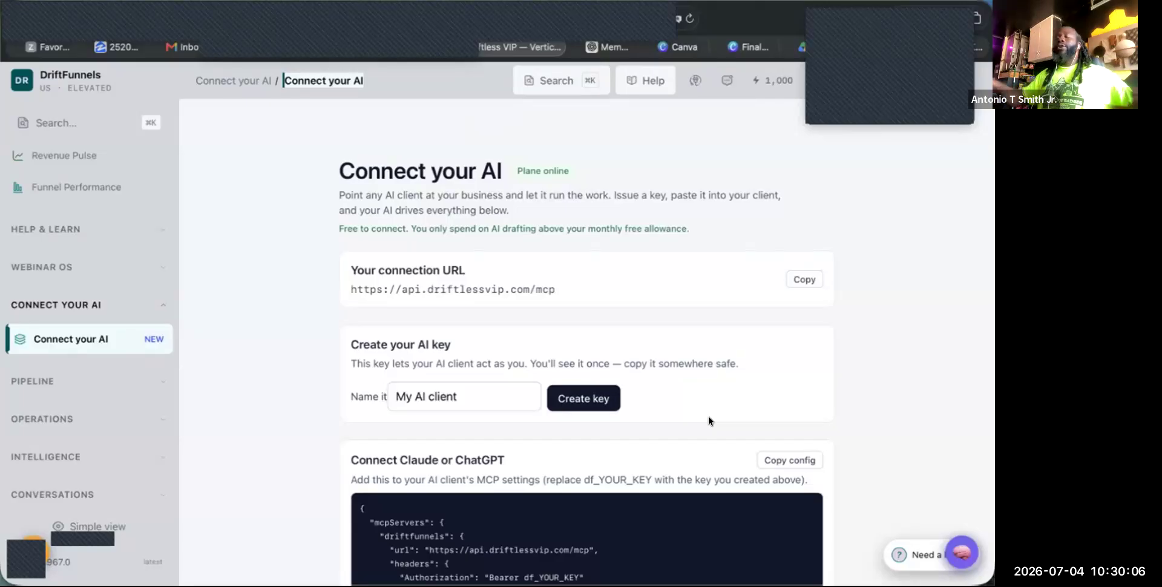
scroll(709, 417, down, 5)
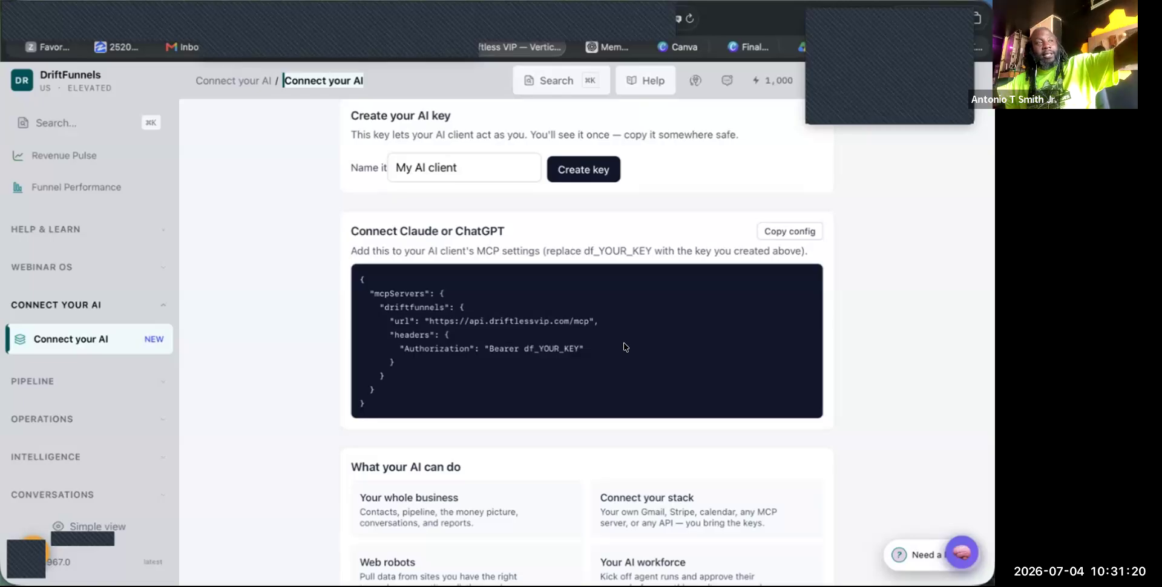
scroll(625, 347, down, 5)
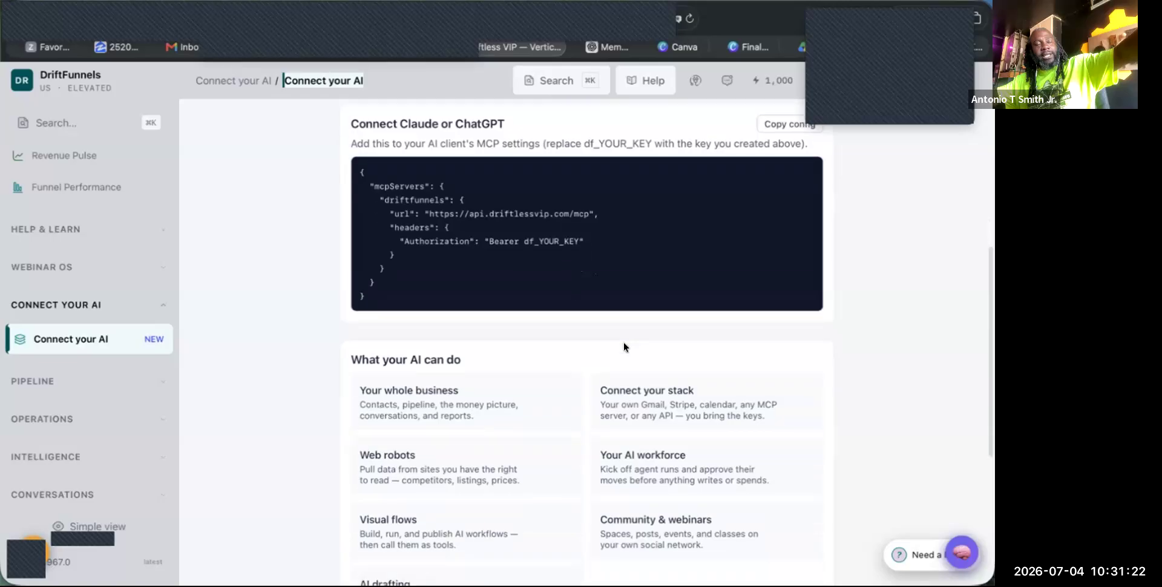
scroll(641, 303, down, 1)
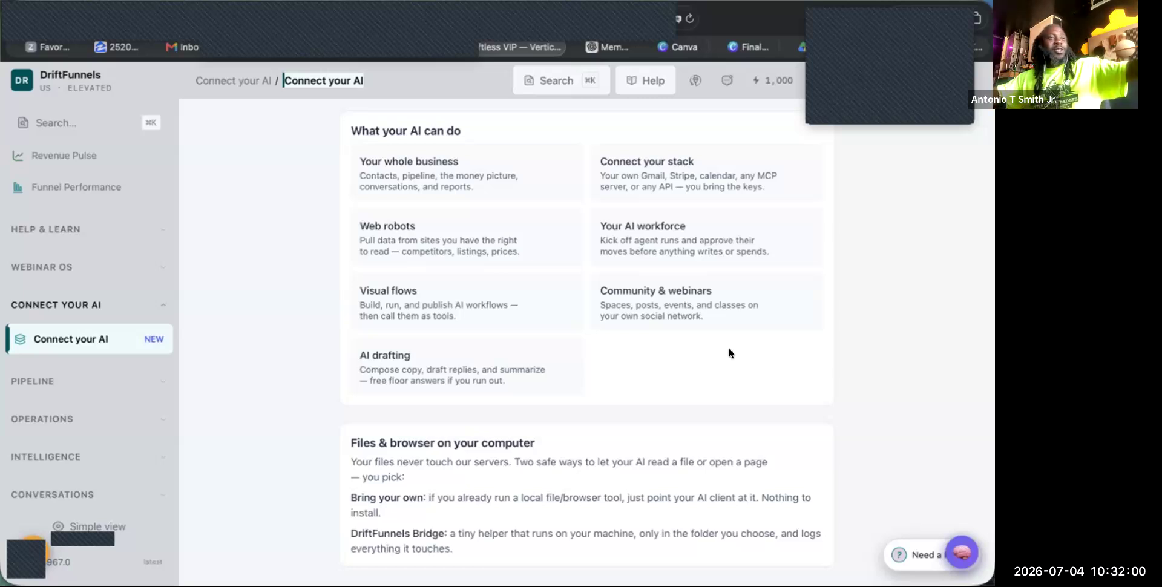
scroll(710, 356, down, 2)
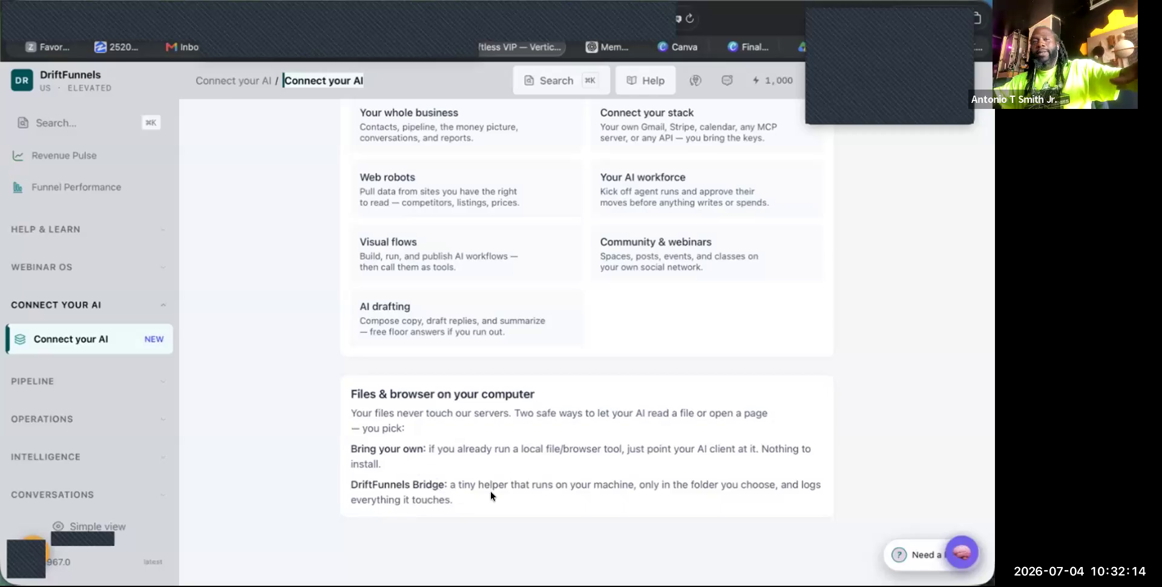
scroll(490, 495, up, 5)
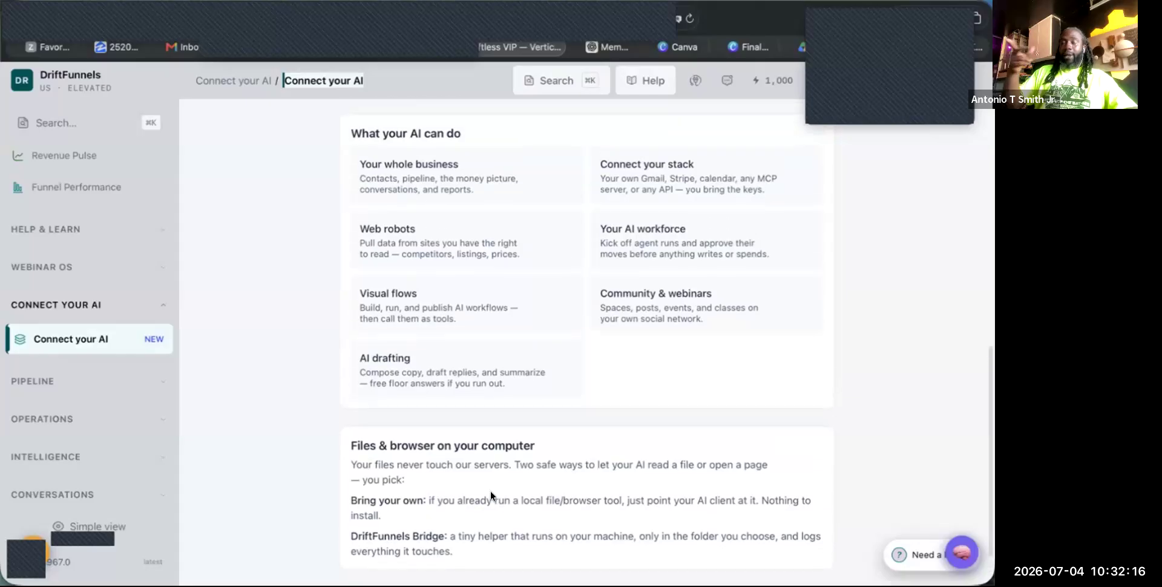
scroll(491, 495, up, 5)
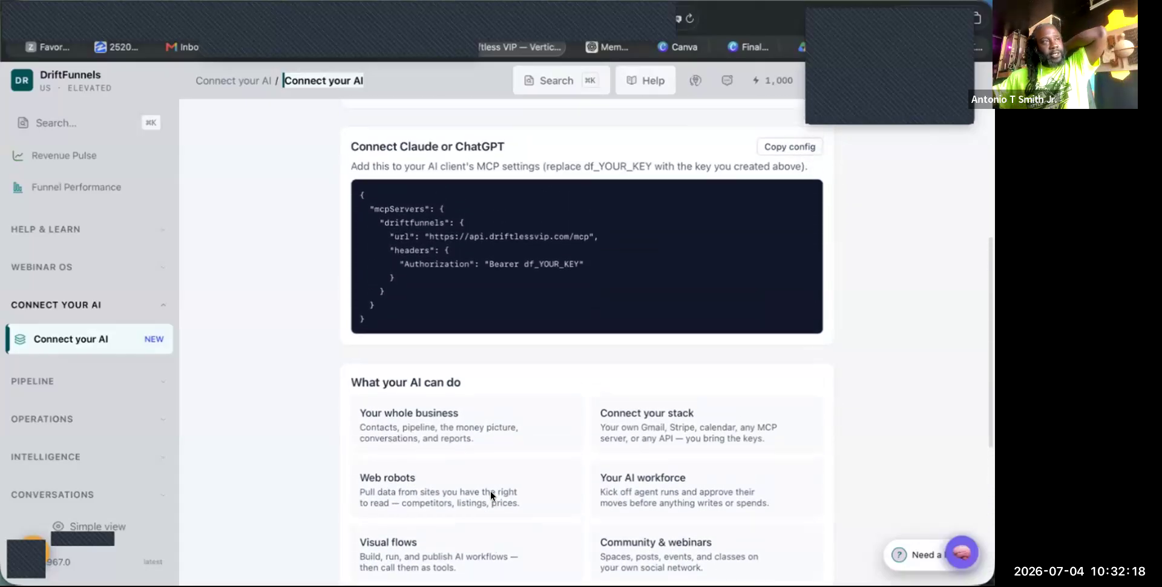
scroll(491, 495, up, 2)
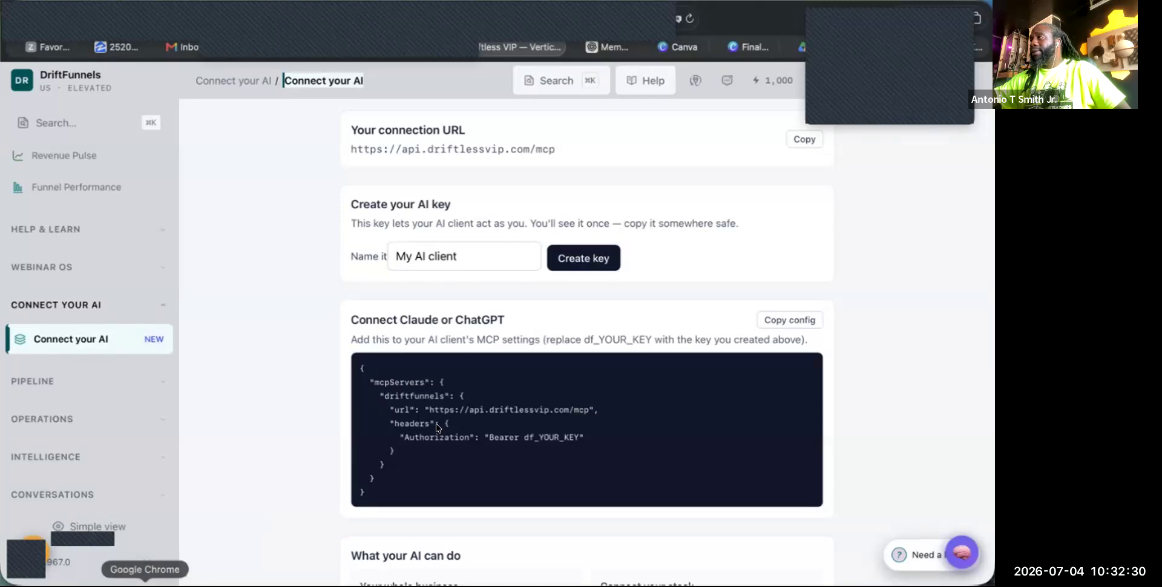
click(145, 585)
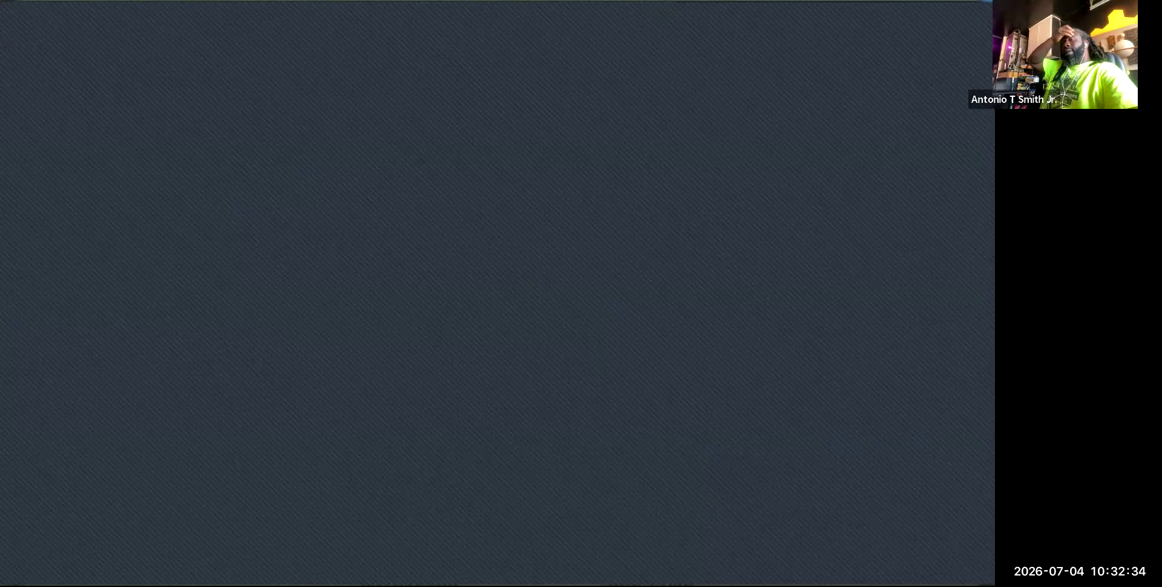
click(137, 168)
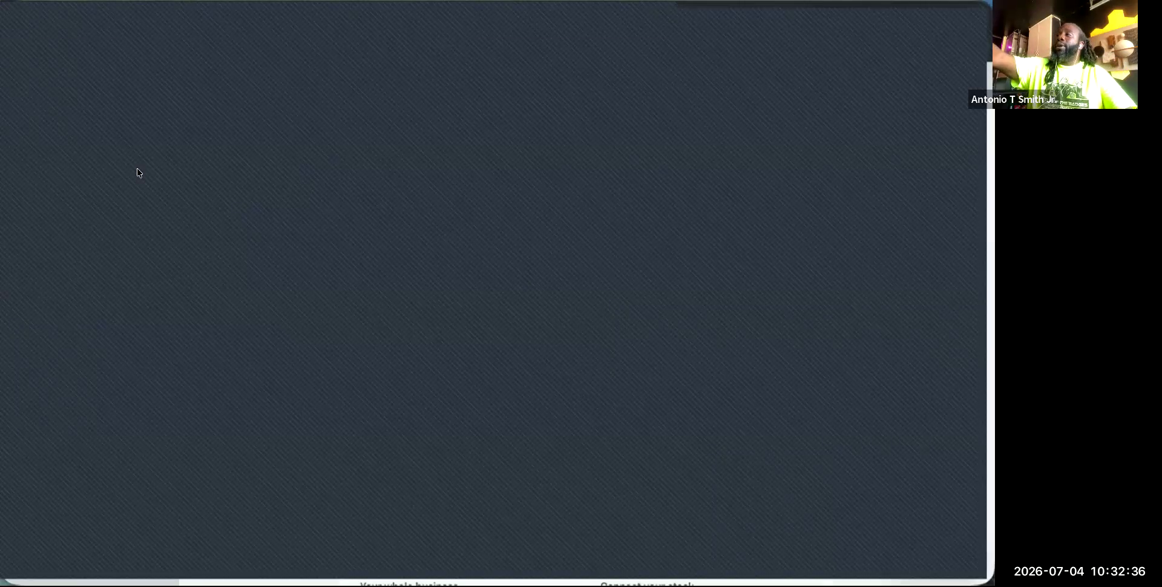
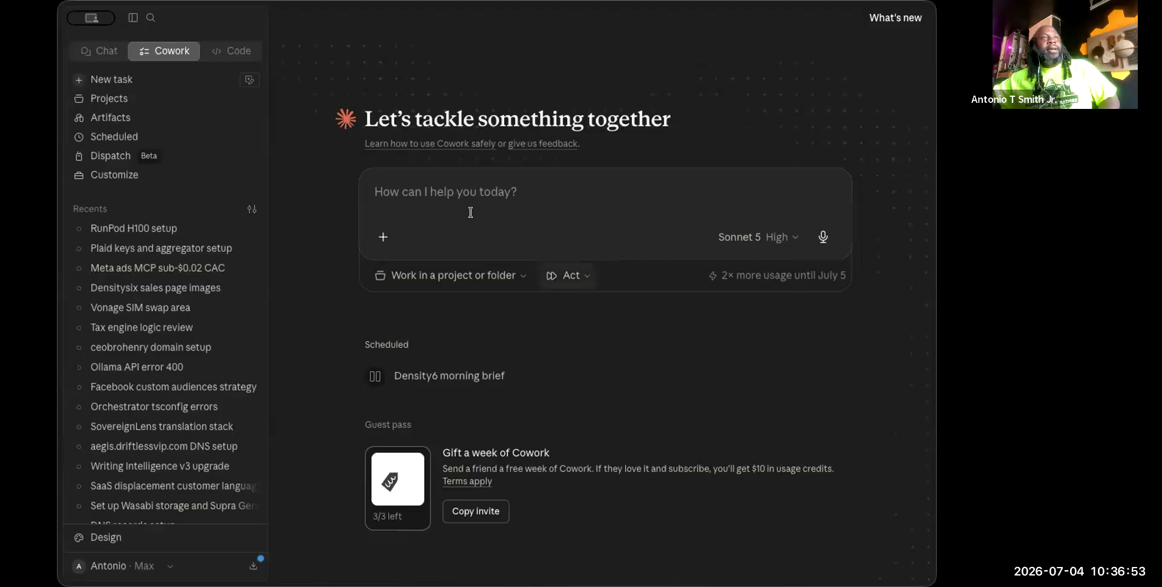
- Set the new Cowork task to Act without asking and look over the projects and folders it can work in
click(490, 207)
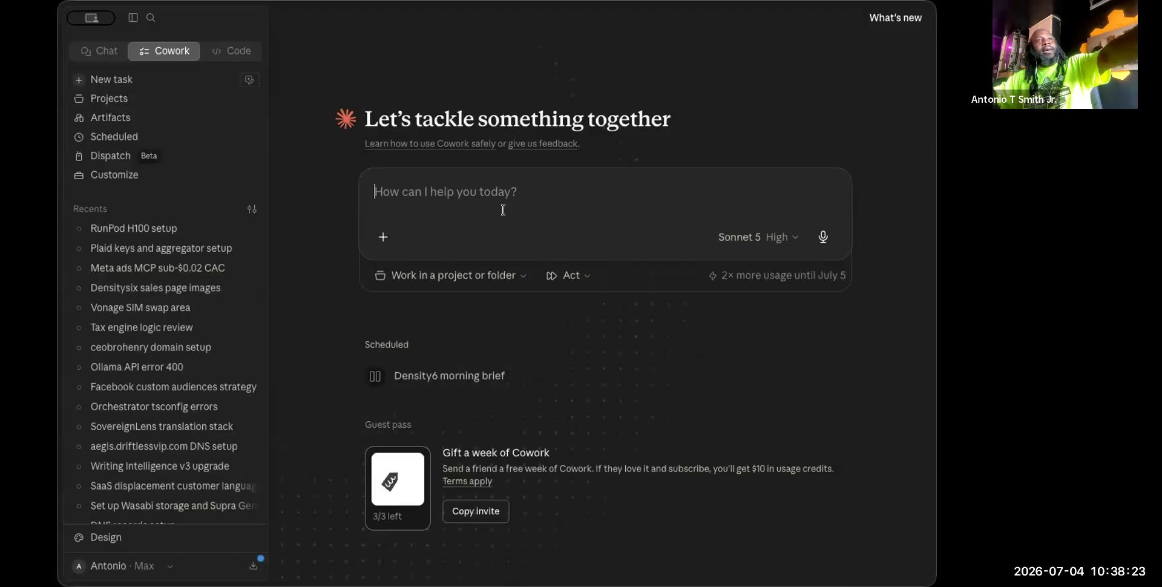
click(582, 277)
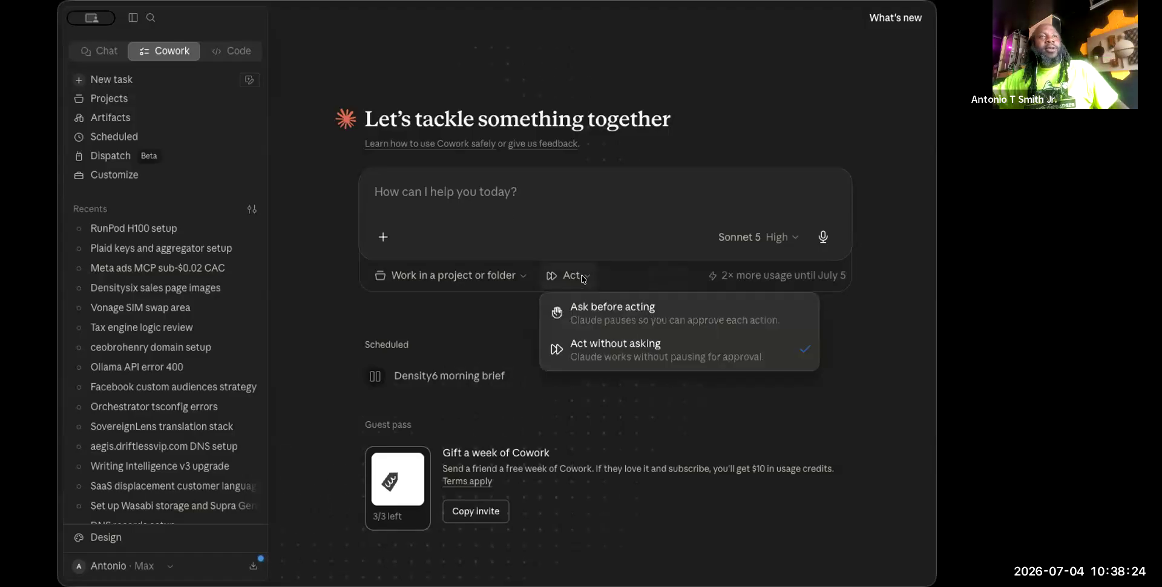
click(585, 344)
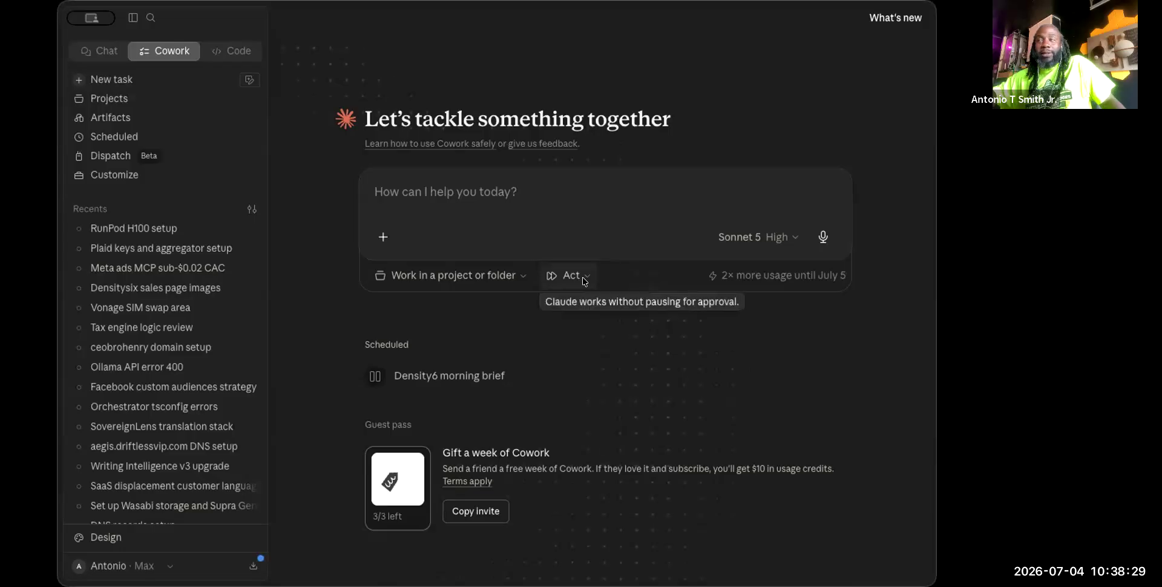
click(453, 278)
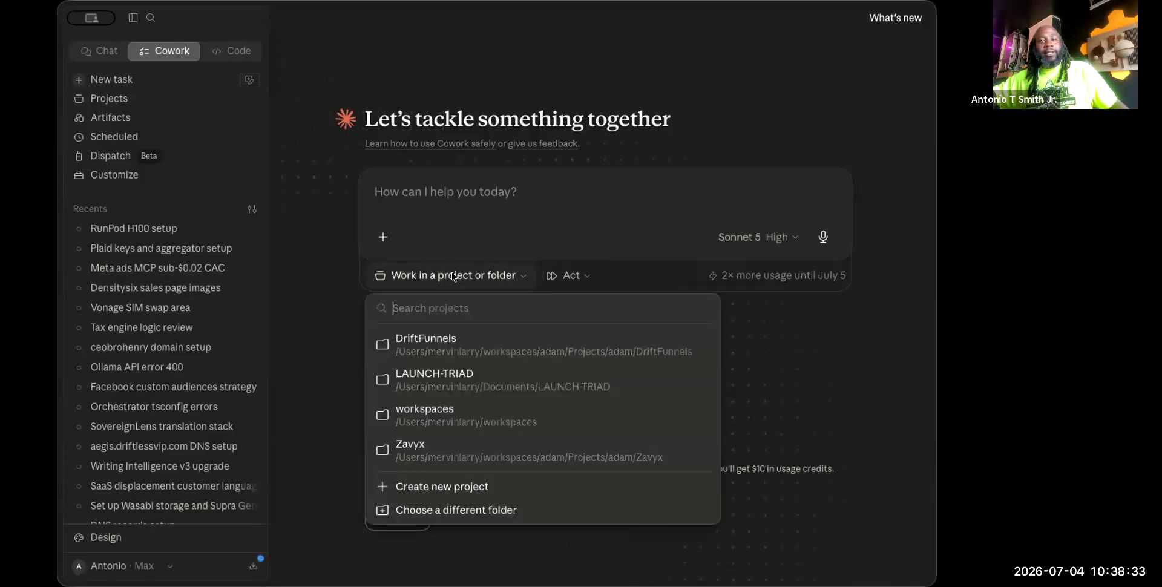
click(454, 277)
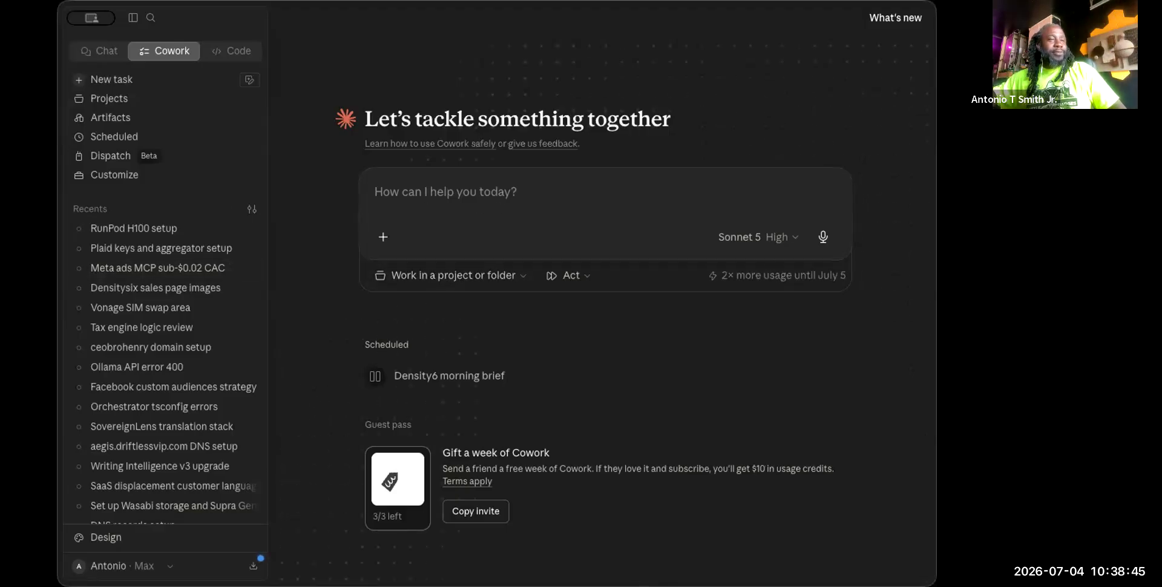
click(551, 207)
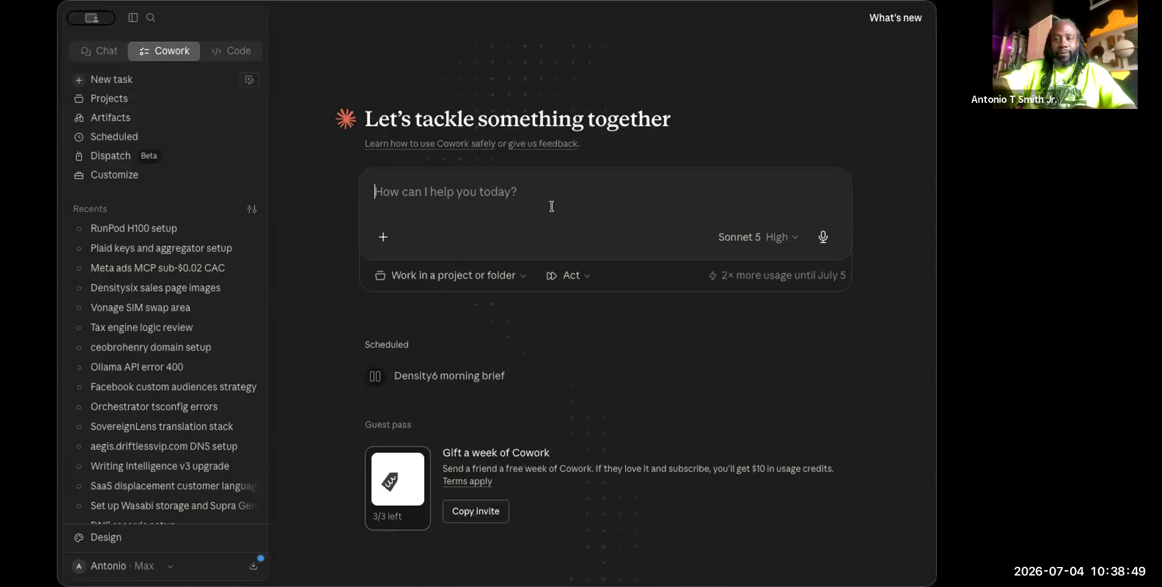
text(c)
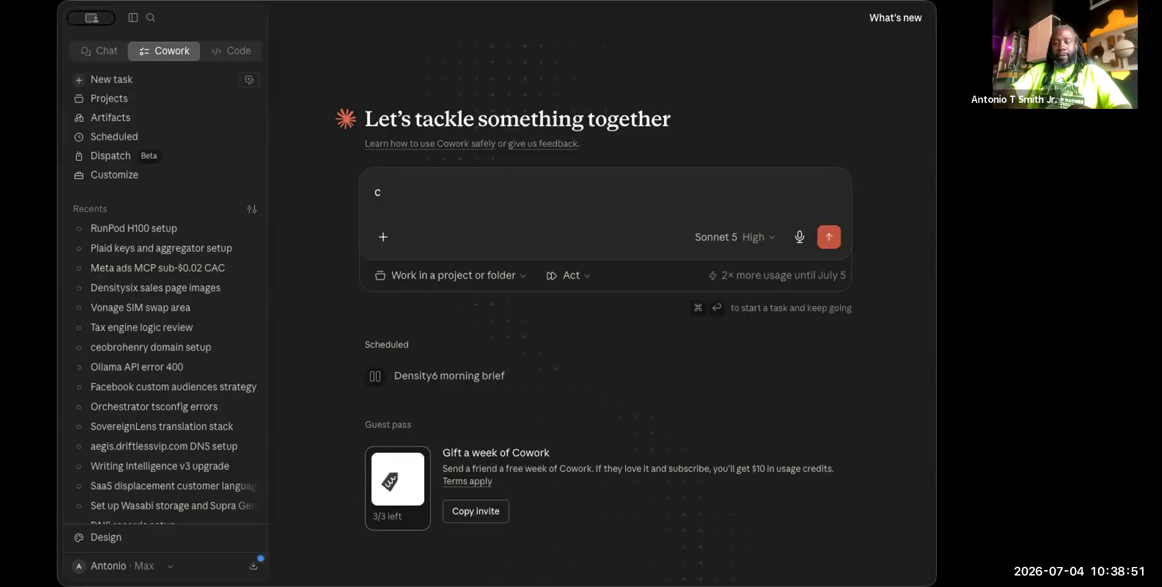
key(BackSpace)
text(take ovr chr)
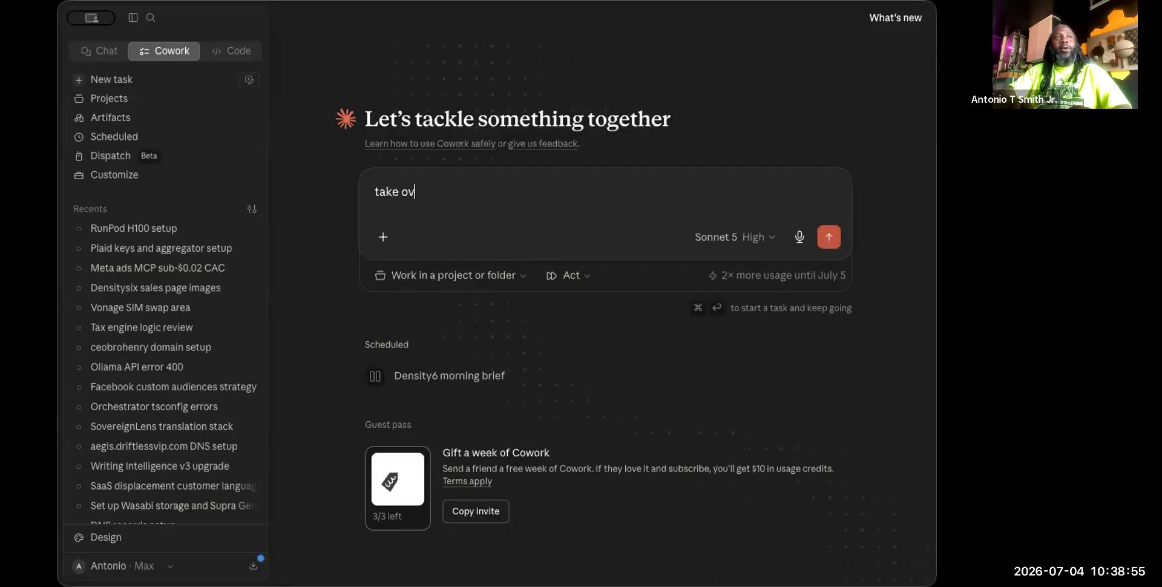
key(BackSpace)
key(BackSpace)
key(BackSpace)
key(BackSpace)
key(BackSpace)
text(er )
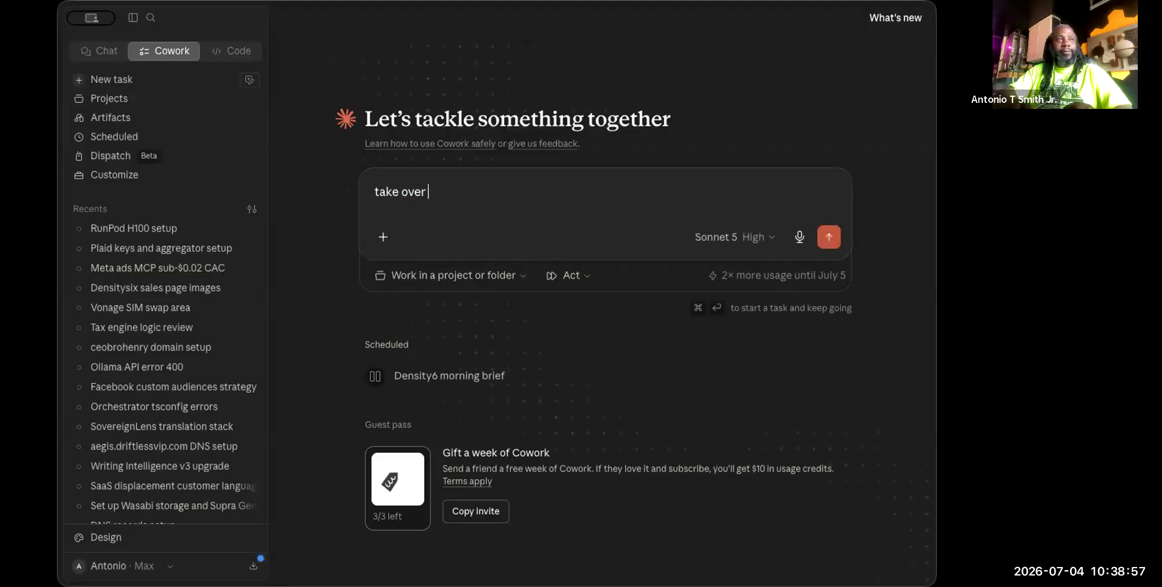
text(chrome and full)
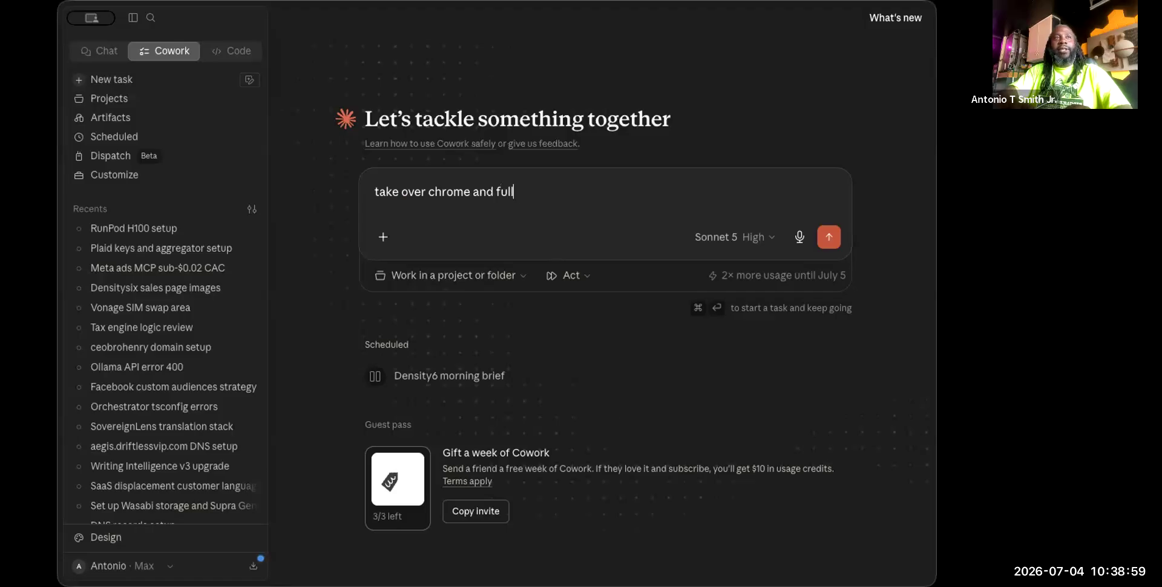
text(y connect my)
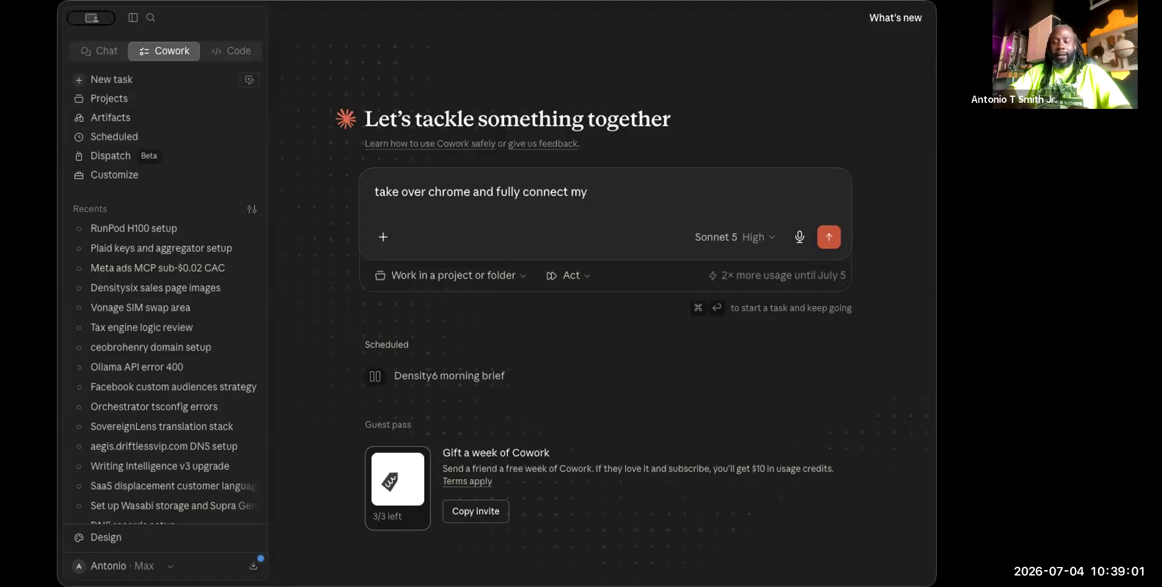
text( Drif)
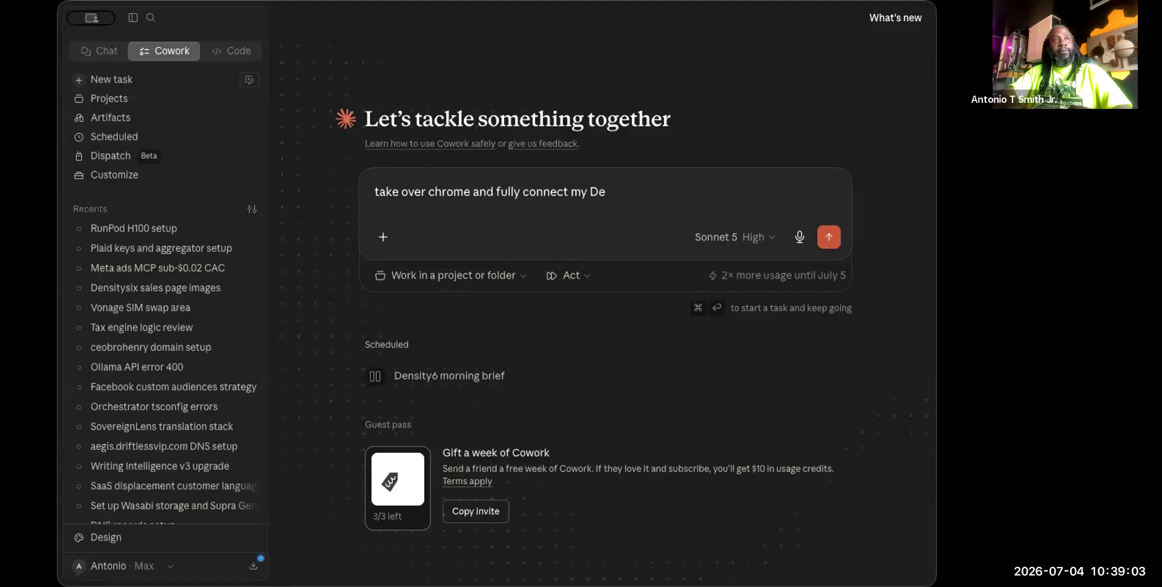
text(tfunnels )
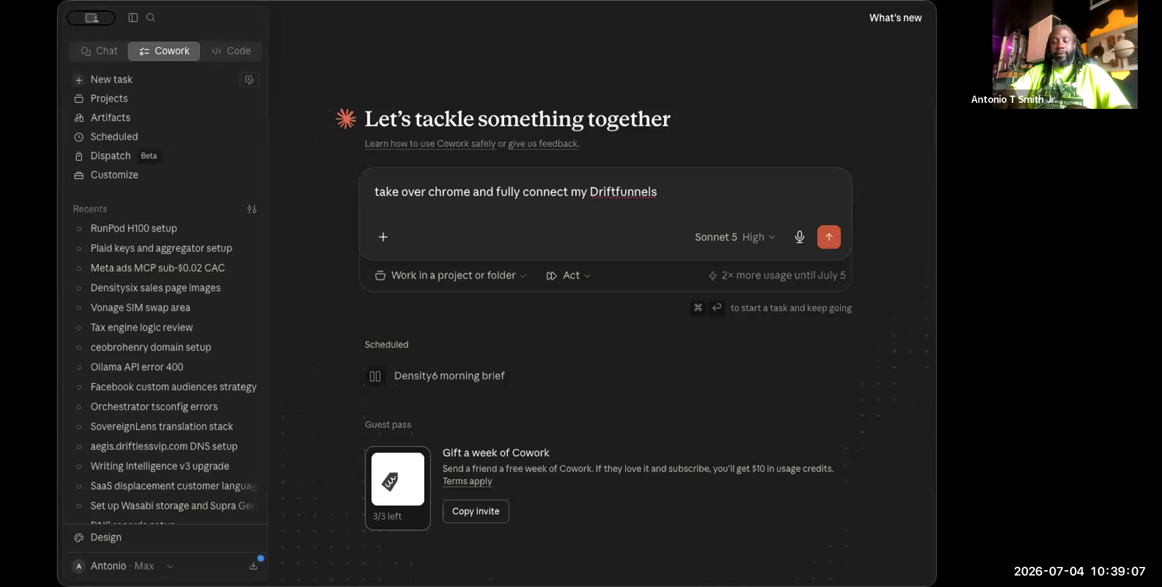
text(MC)
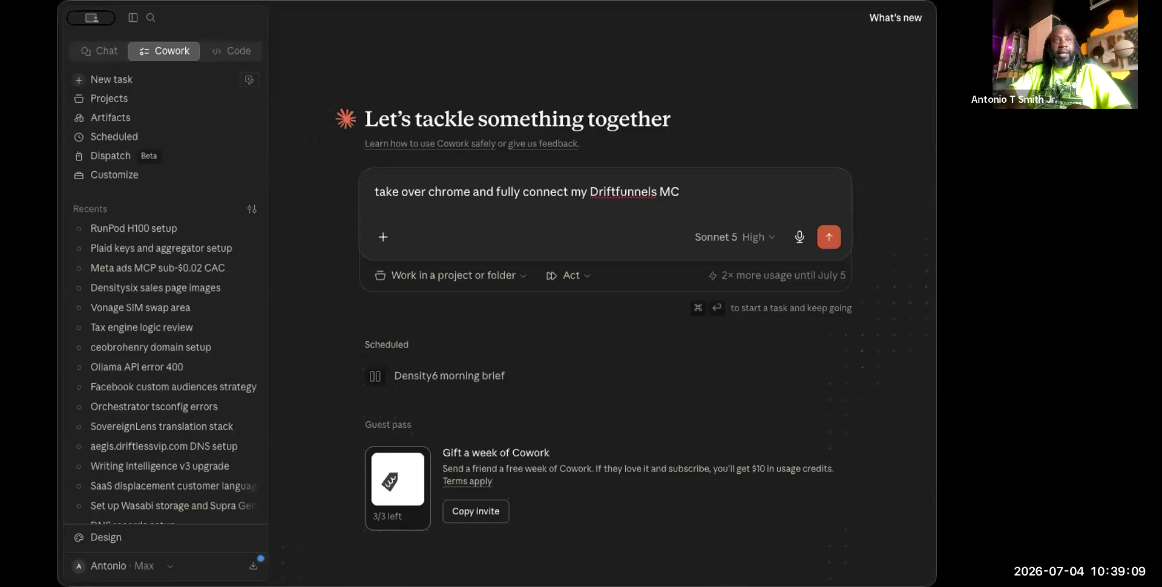
text(P at th)
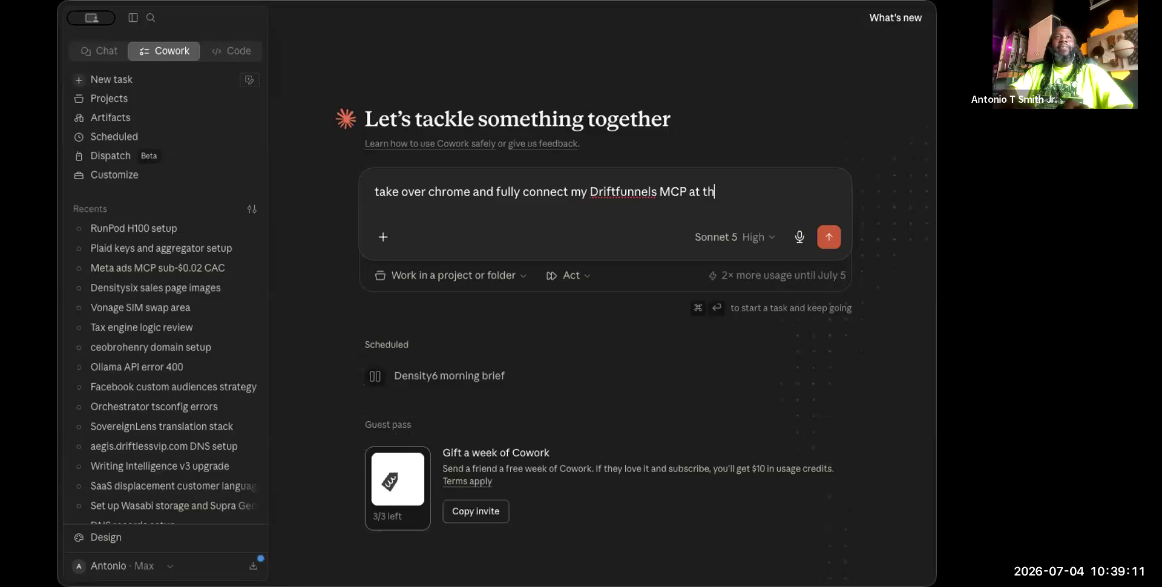
text(is link)
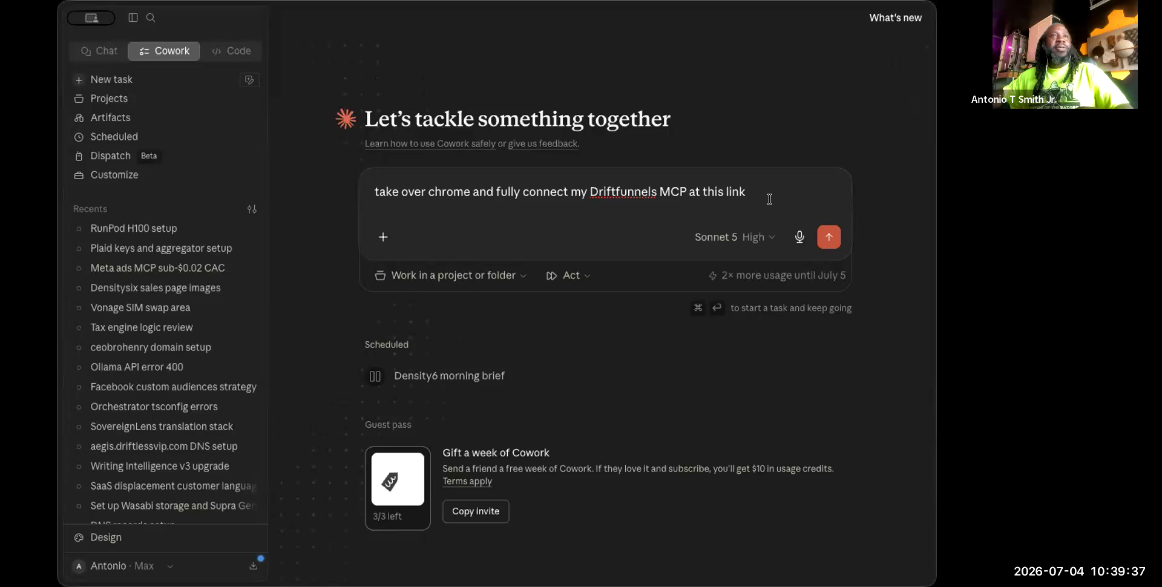
text(https://www.driftlessvip.com/app/connect-ai)
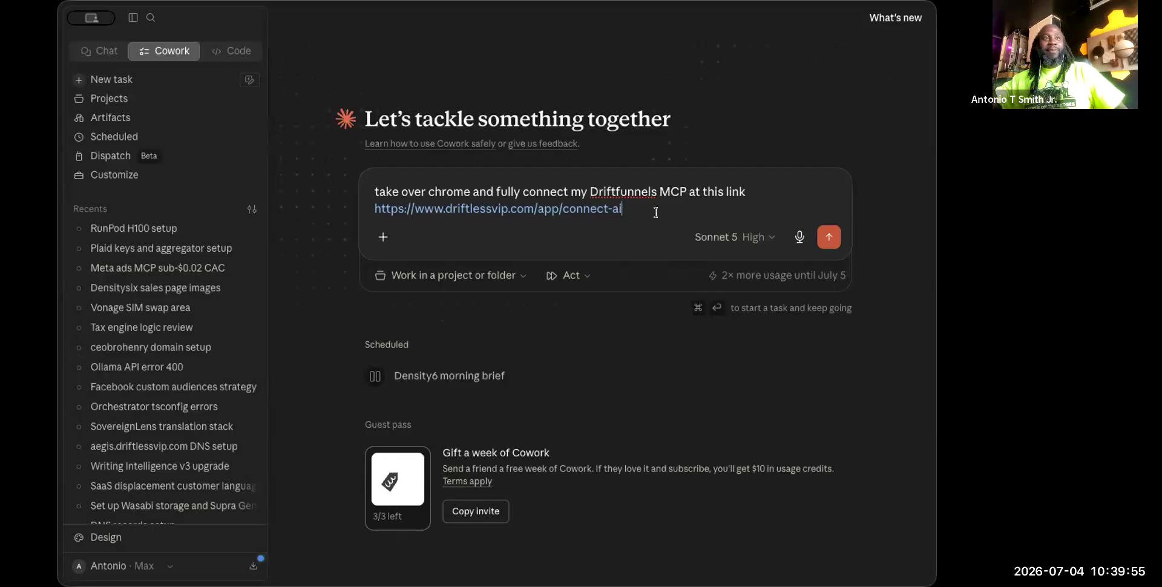
key(super+a)
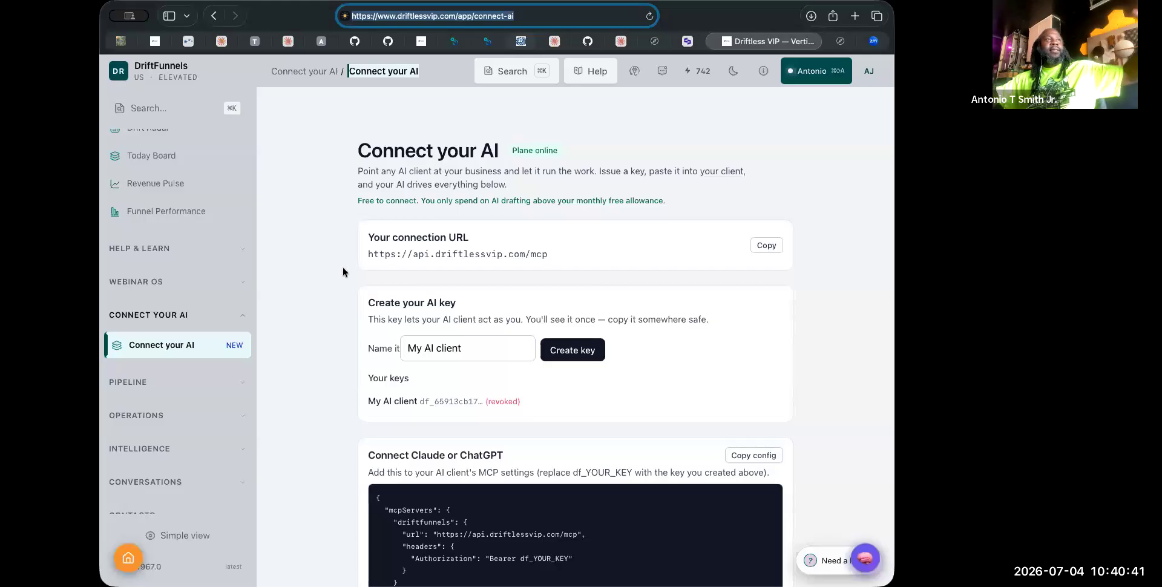
- Review the Connect your AI page in DriftFunnels, covering the connection URL, key creation, MCP configuration and AI capabilities
click(296, 271)
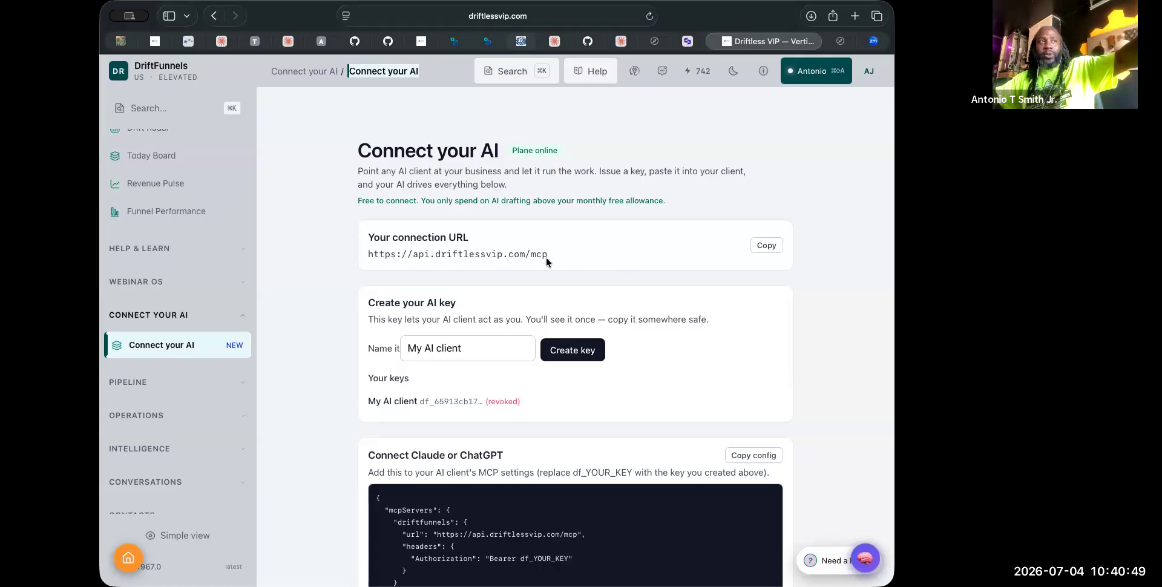
scroll(528, 267, down, 4)
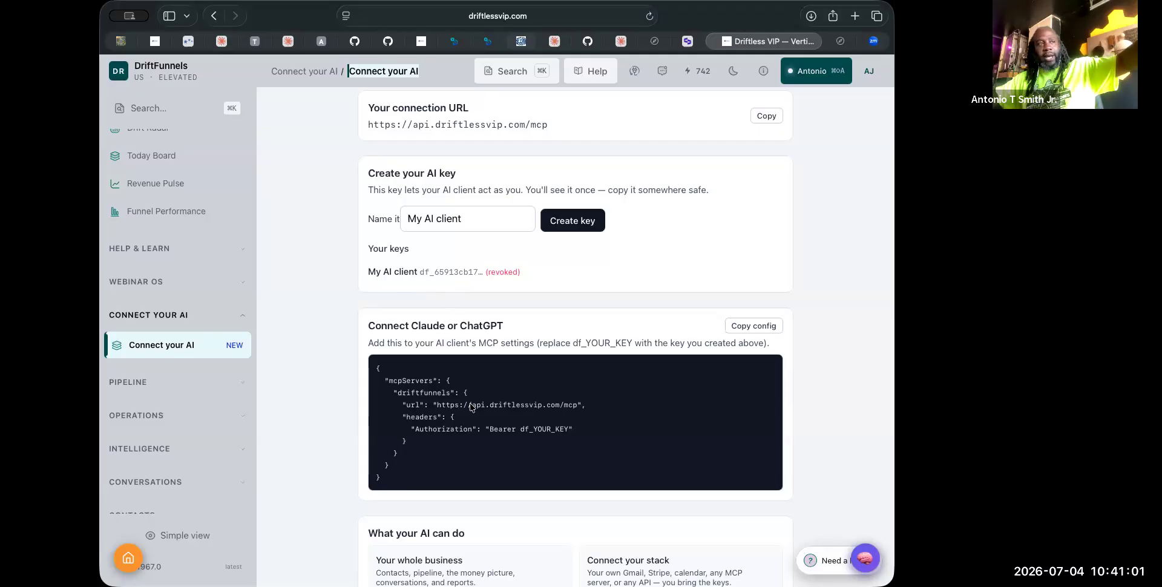
scroll(526, 320, down, 3)
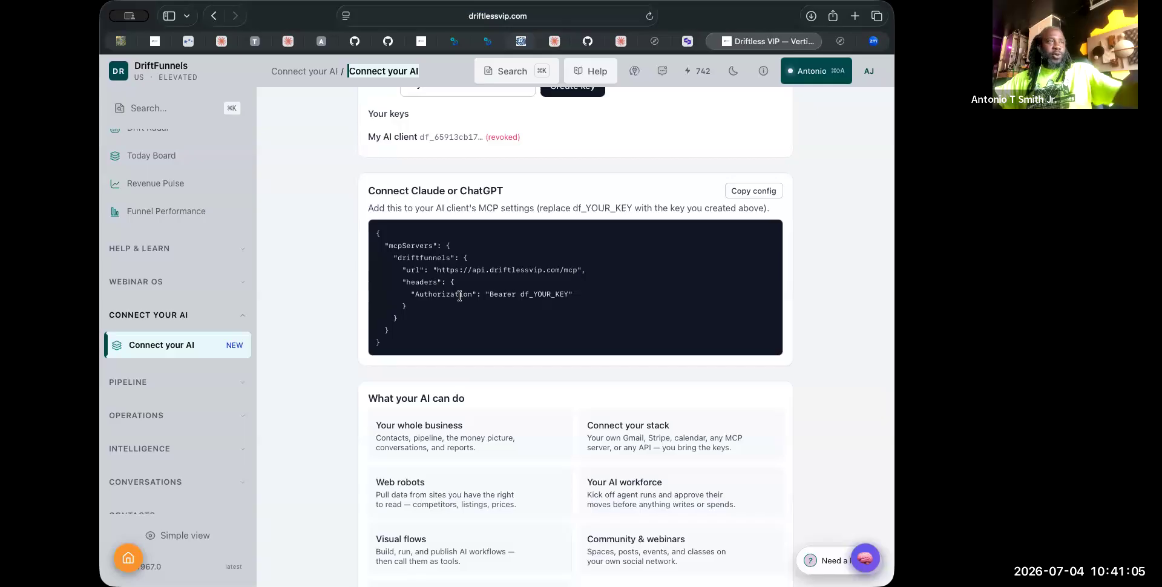
scroll(573, 216, up, 4)
scroll(570, 294, down, 3)
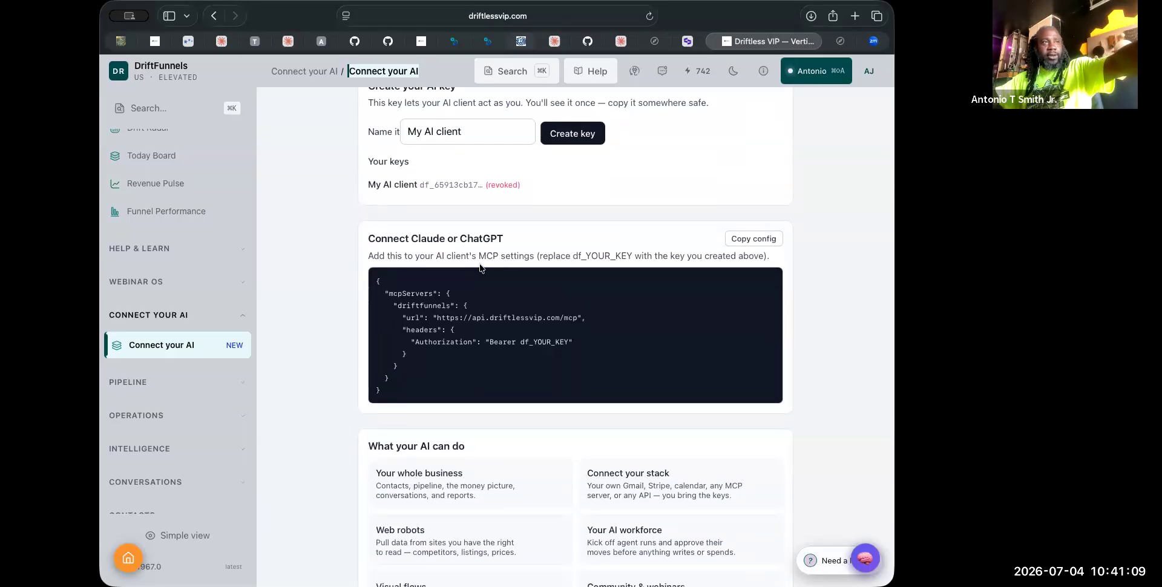
scroll(580, 316, down, 4)
scroll(582, 317, down, 1)
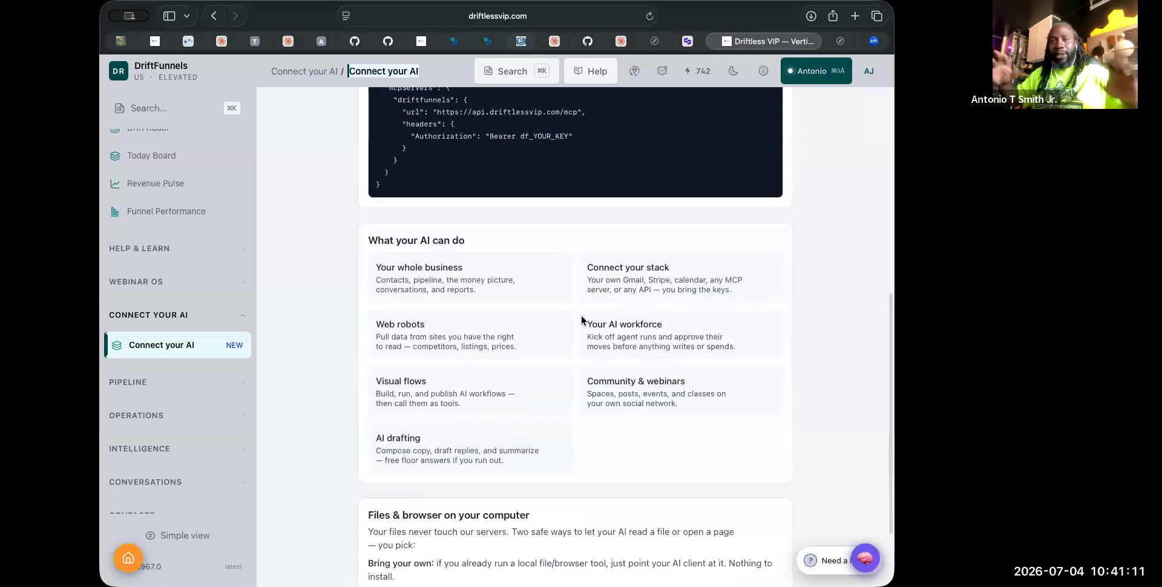
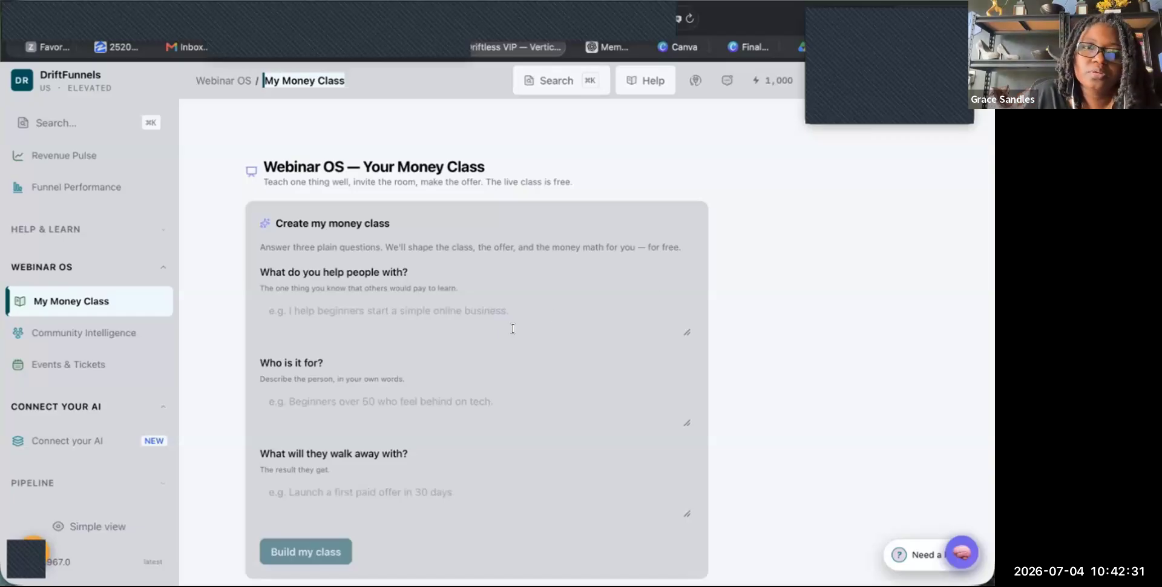
- Start a new event in Events & Tickets and name it The Clarity Table
click(82, 367)
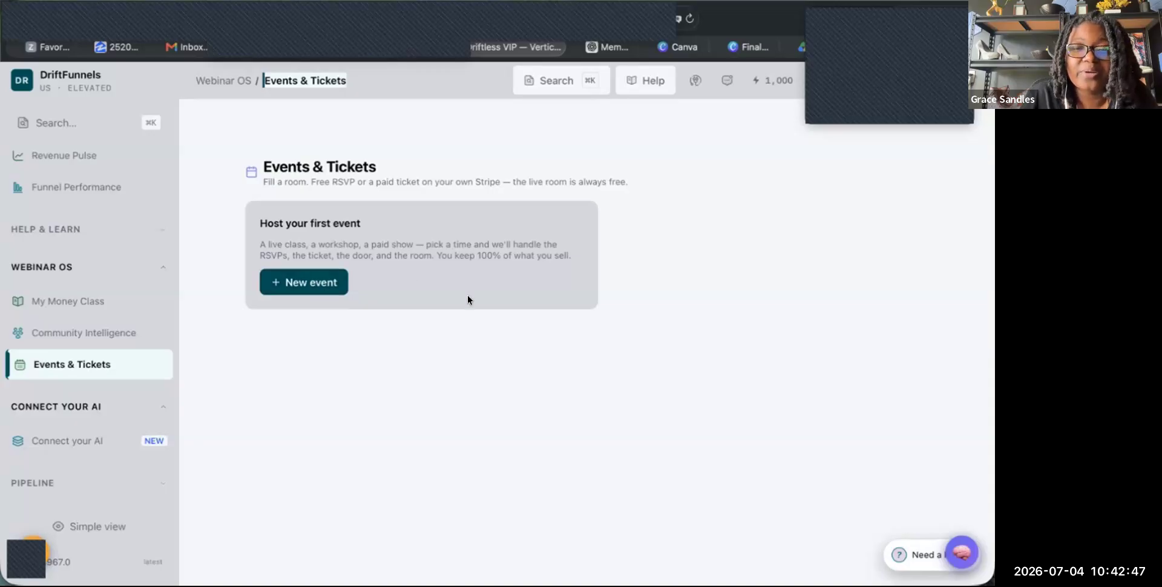
click(286, 278)
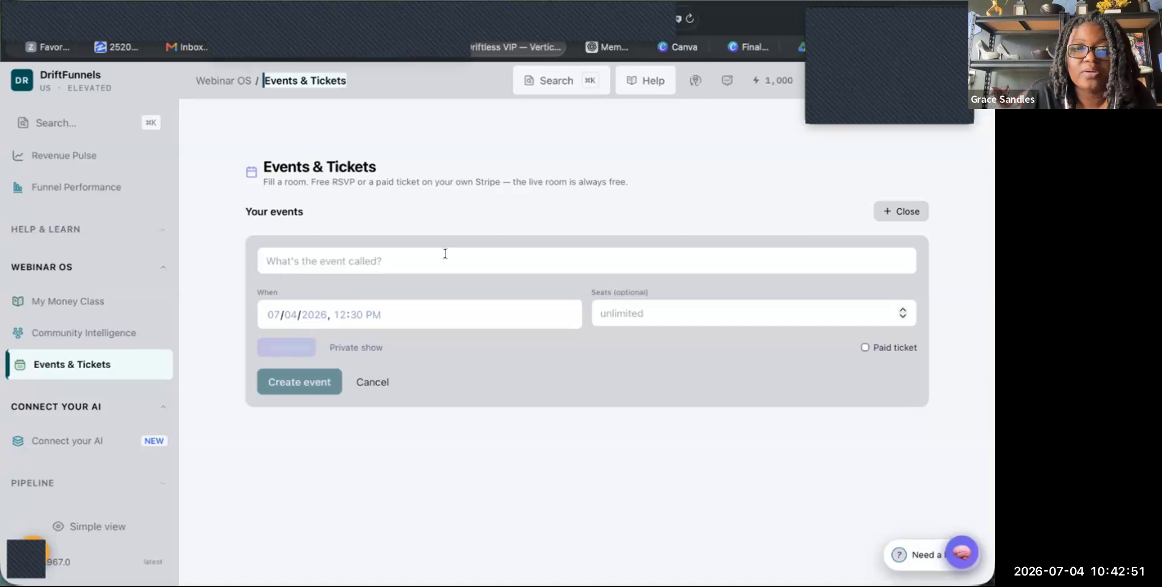
click(416, 253)
text(The Cl)
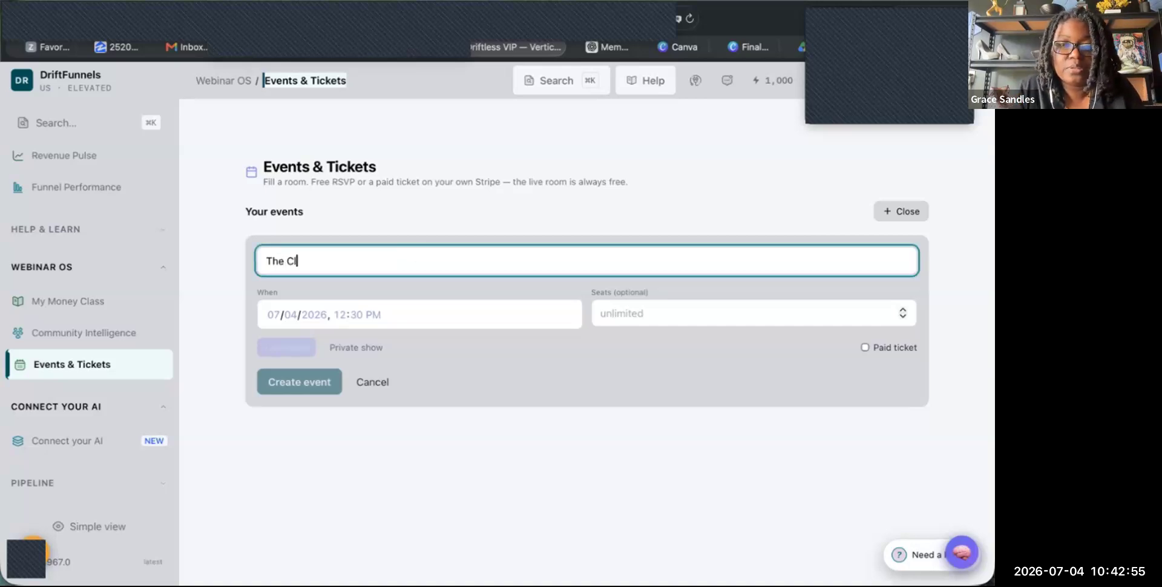
text(arity Table)
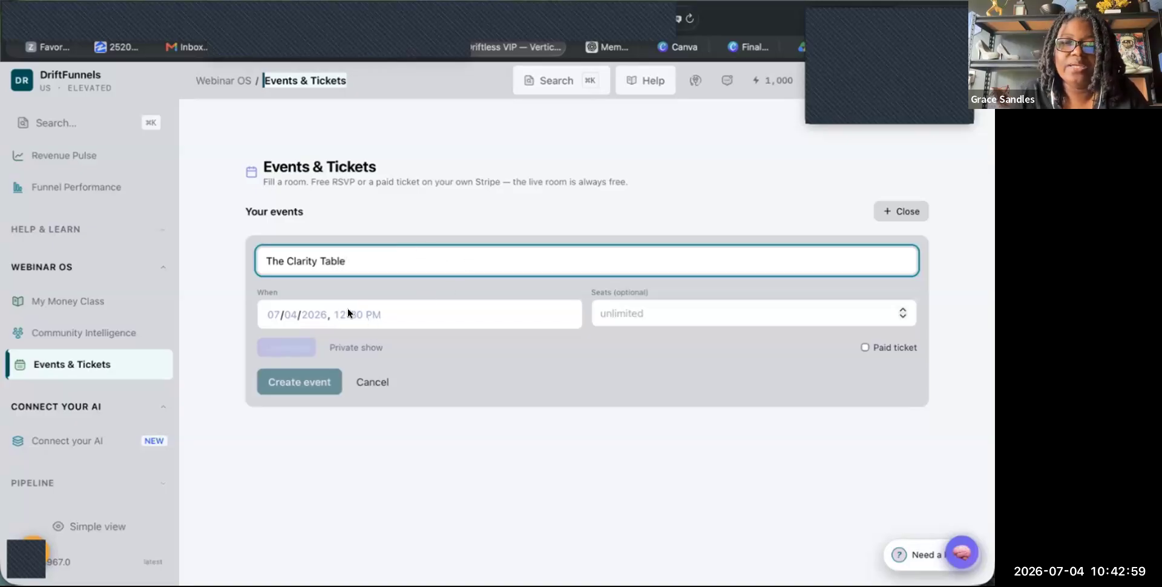
- Schedule the event for 07/17/2026 at 07:00 PM
click(301, 315)
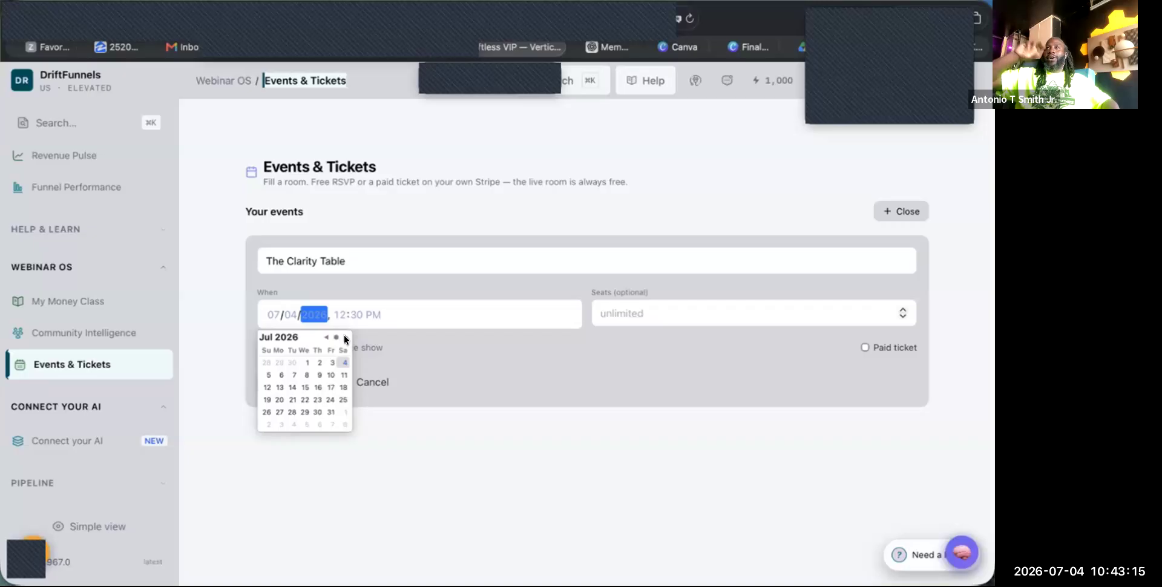
click(331, 383)
click(418, 336)
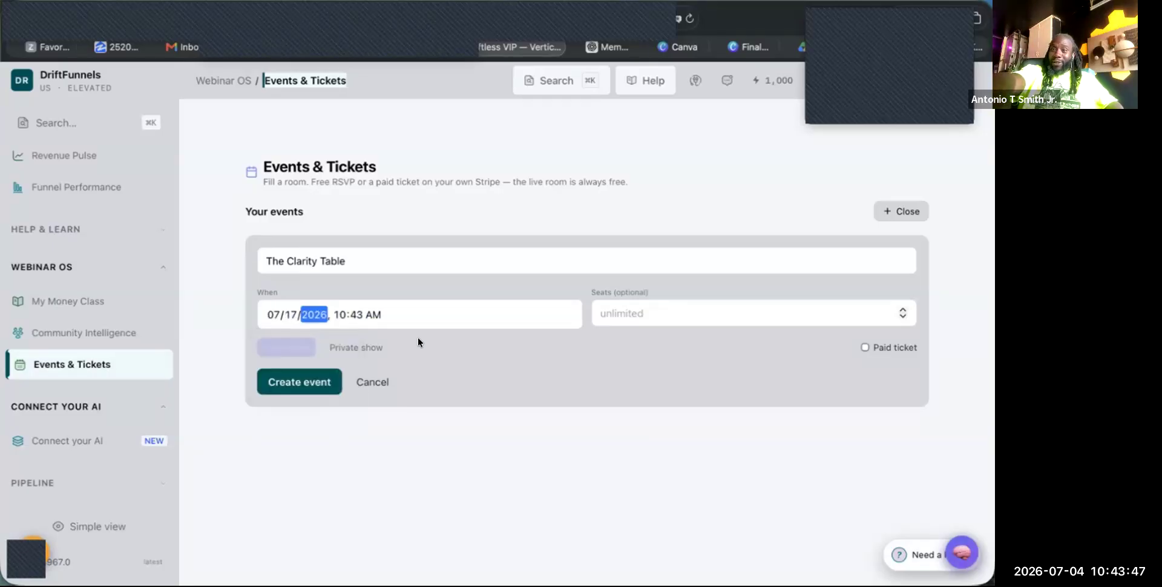
click(343, 313)
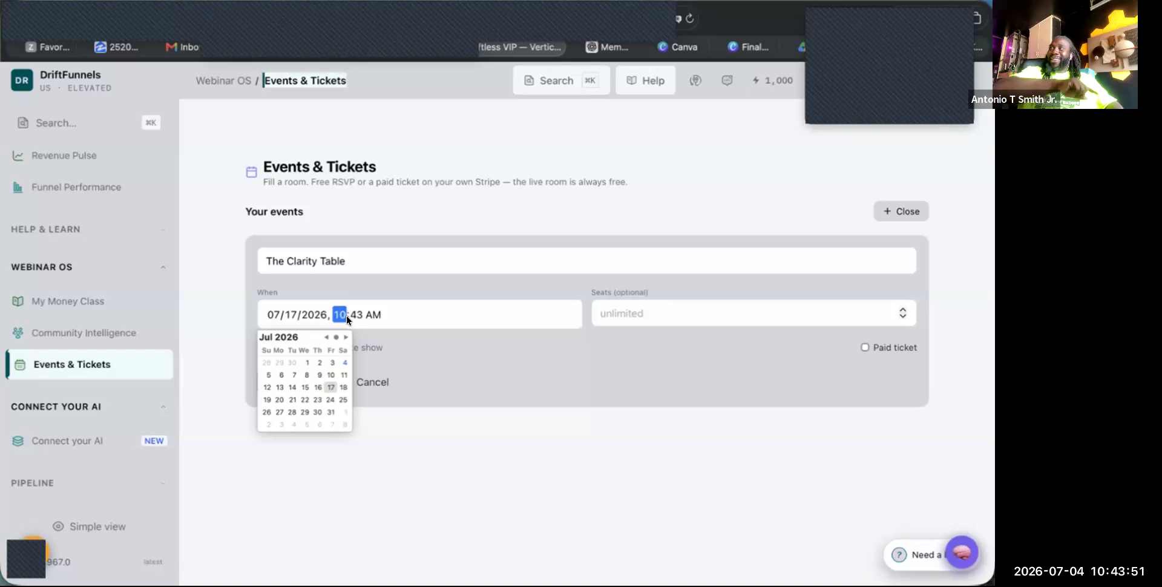
text(07)
text(00p)
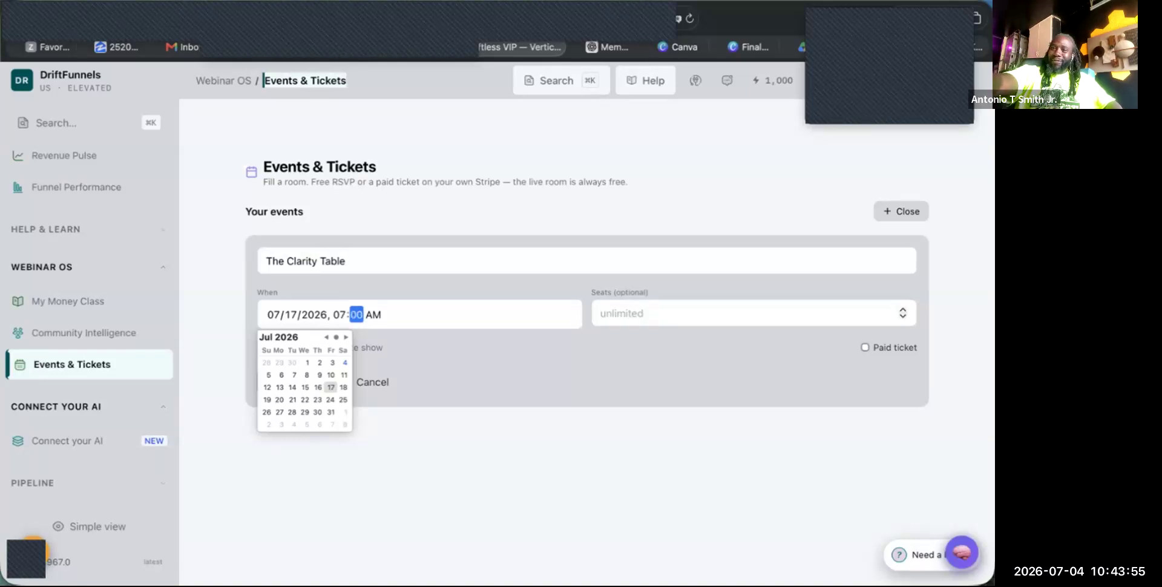
click(426, 358)
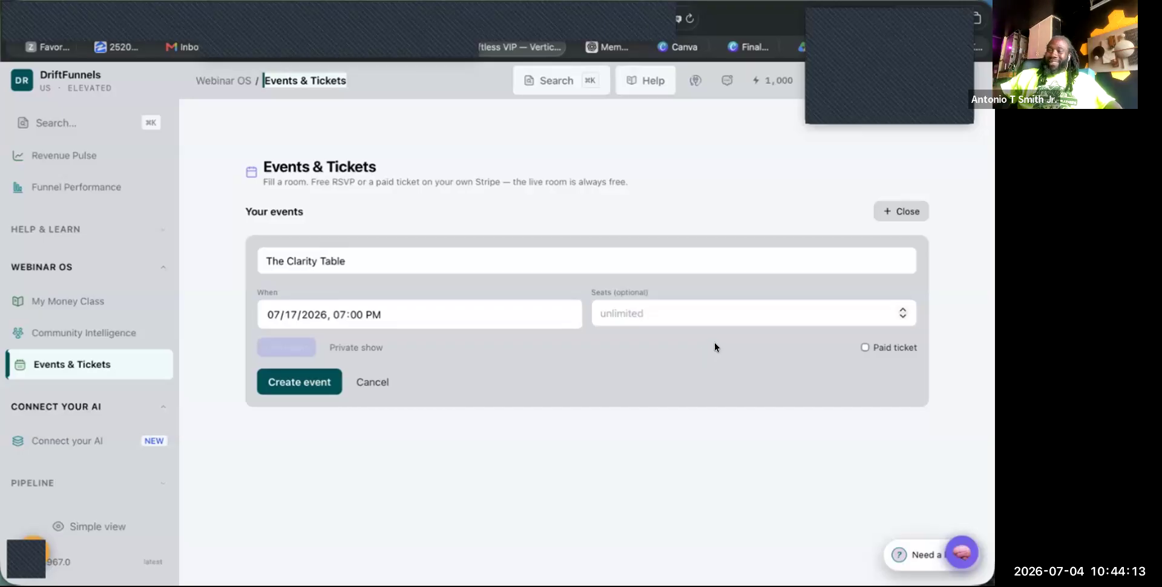
click(901, 310)
click(902, 317)
click(804, 352)
click(764, 314)
key(BackSpace)
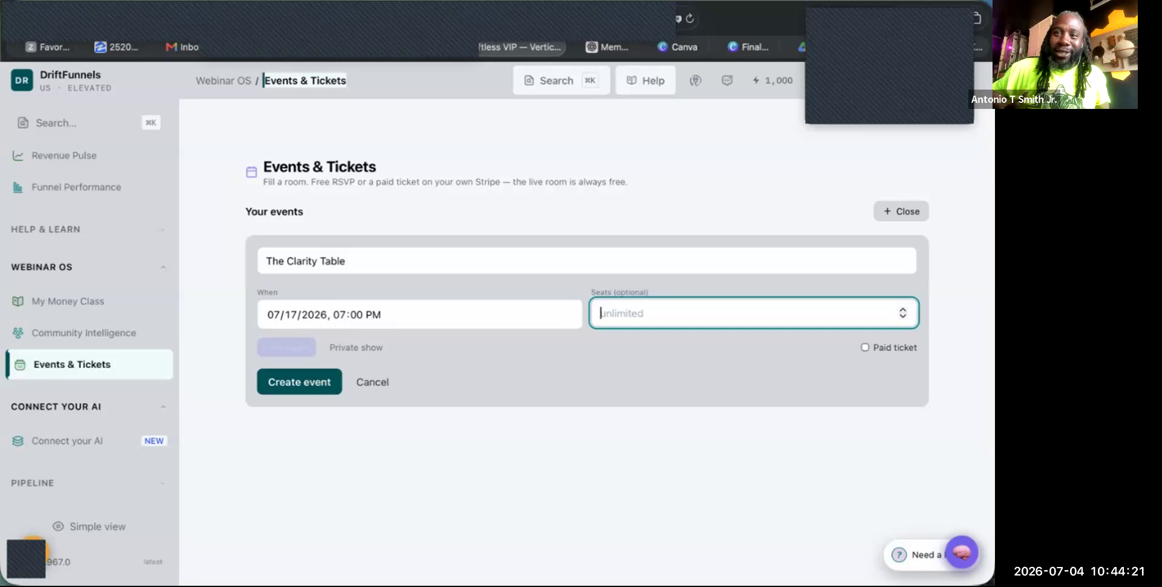
click(763, 371)
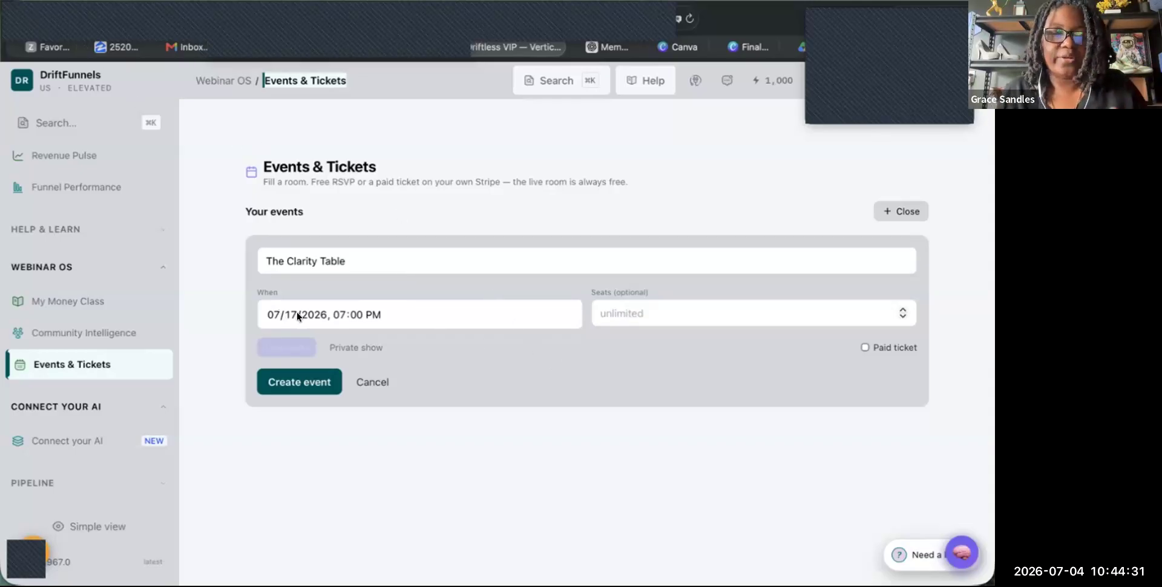
- Make The Clarity Table event a paid ticket and select its membership tier ID field
click(397, 317)
click(402, 325)
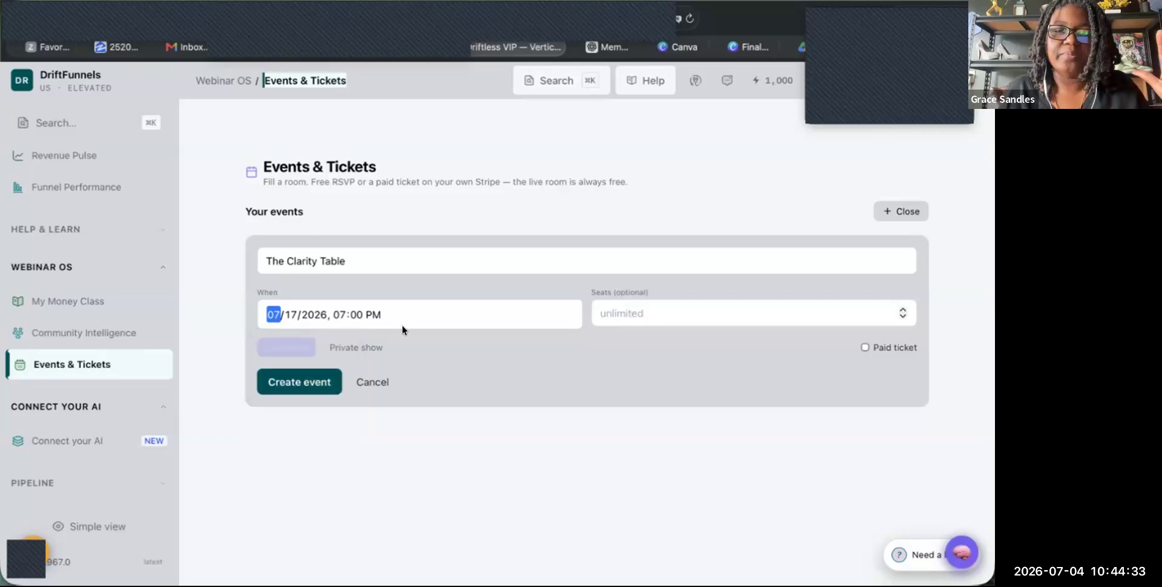
click(416, 346)
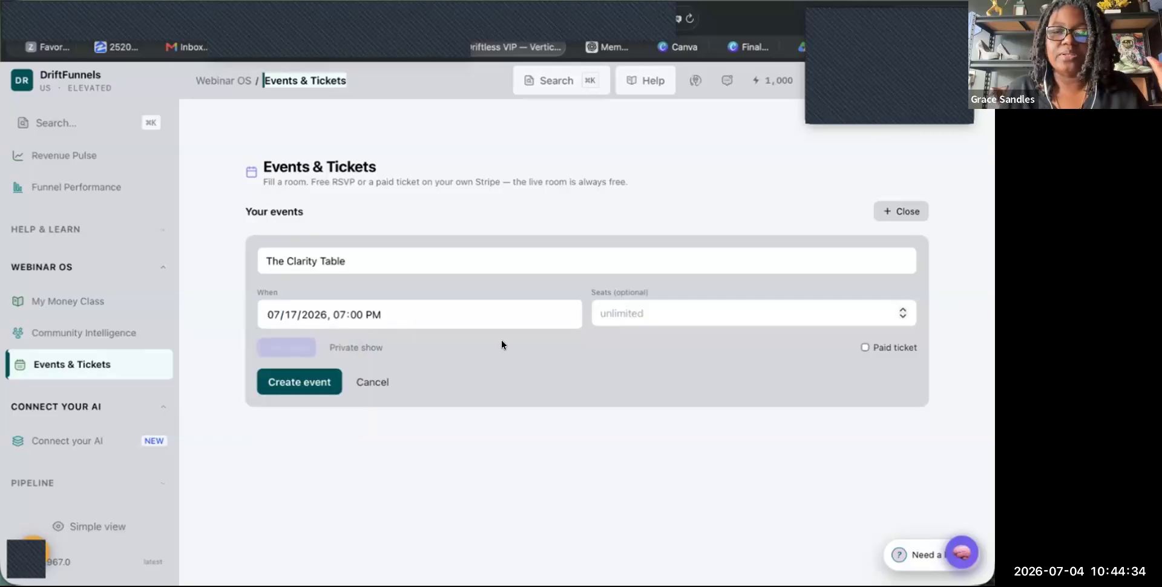
click(864, 346)
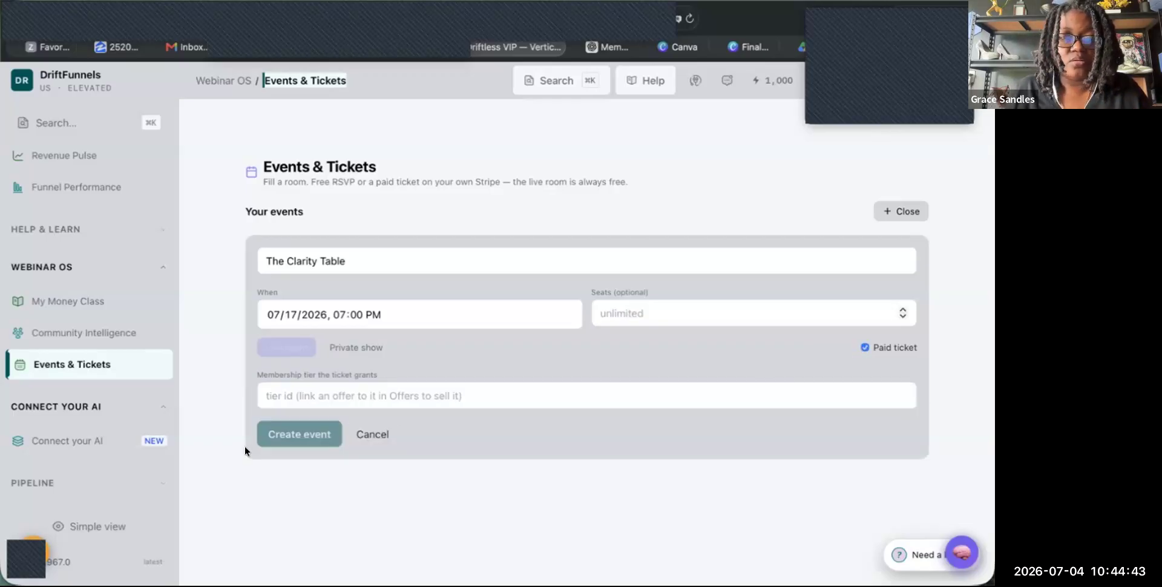
click(314, 400)
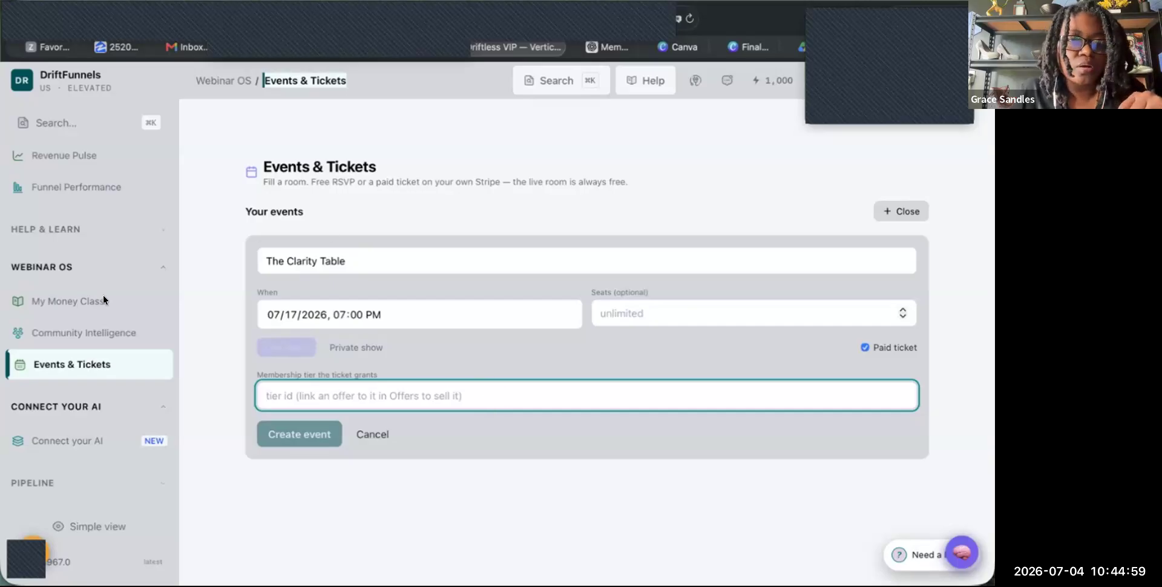
- Open the Memberships page and look for a tier ID on The Clarity Table — Starter Seat tier
scroll(66, 376, down, 3)
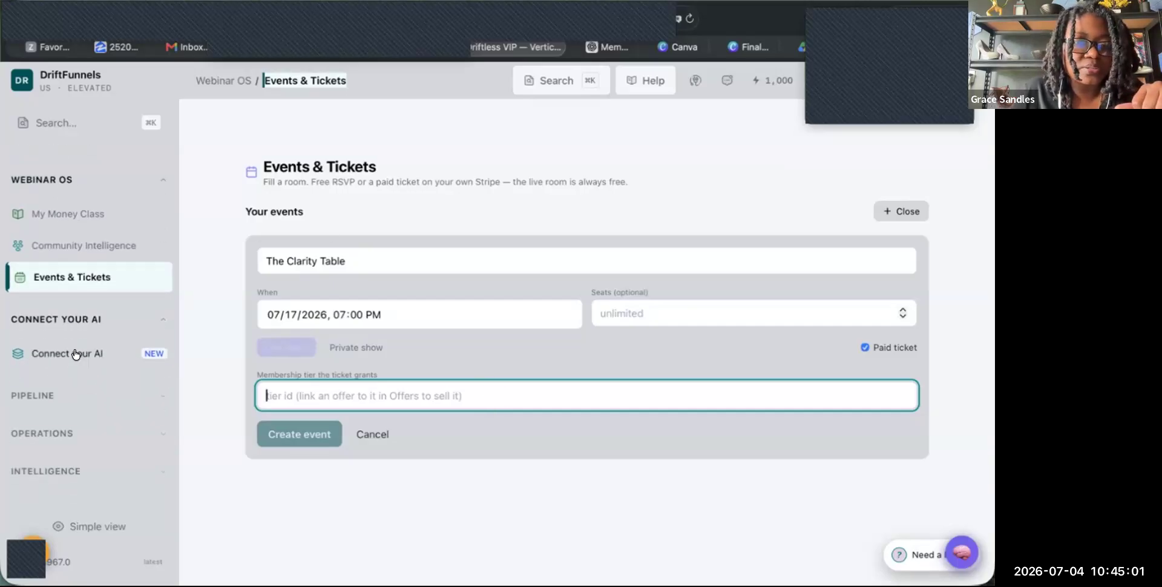
scroll(101, 227, up, 3)
scroll(101, 226, down, 10)
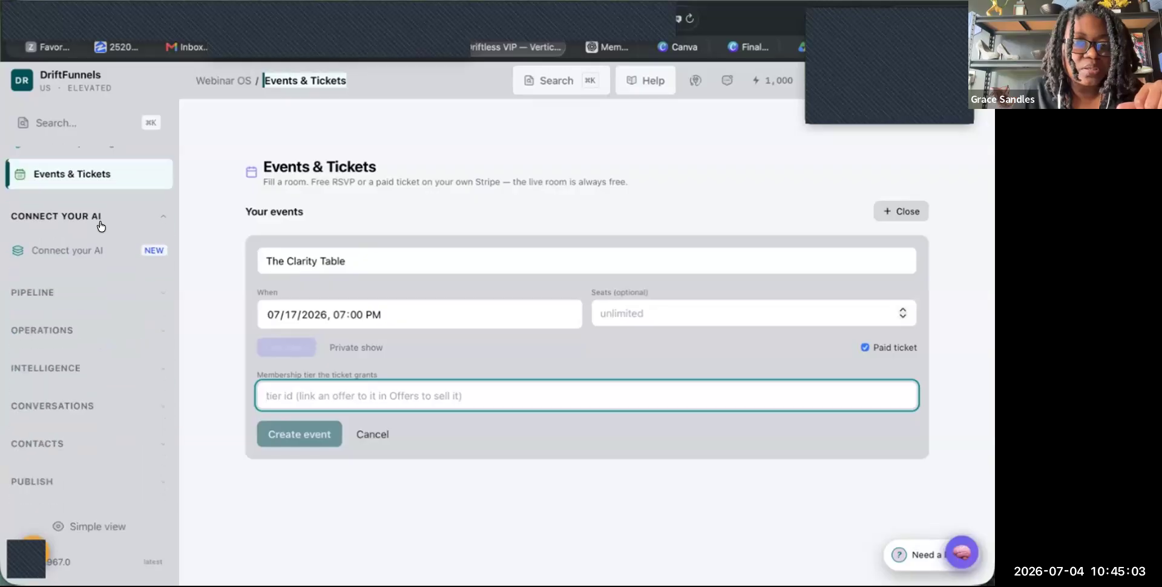
click(86, 221)
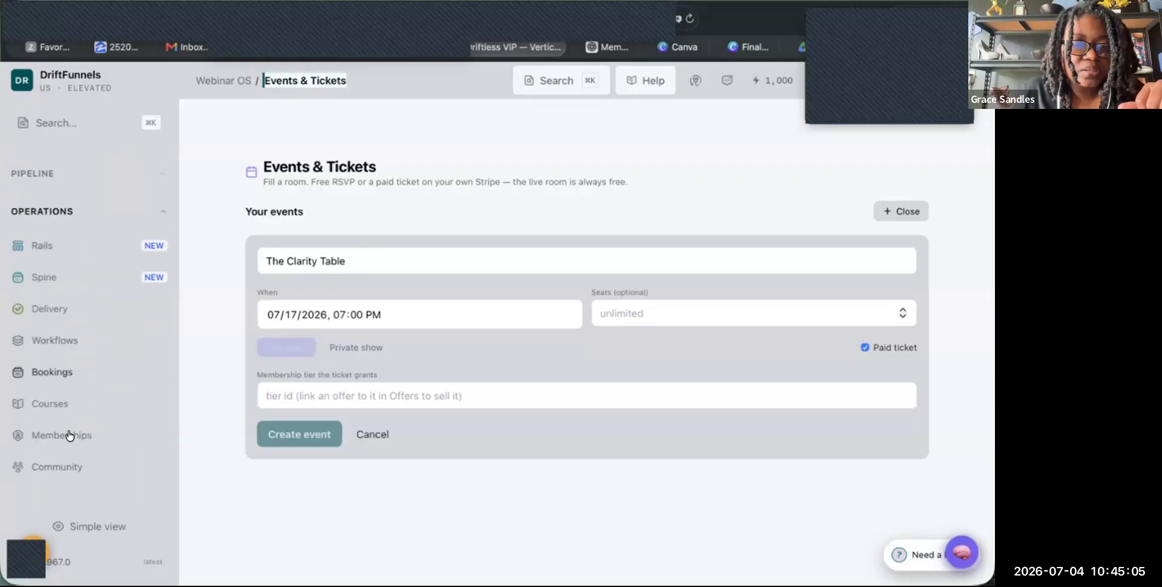
click(70, 434)
scroll(355, 401, down, 4)
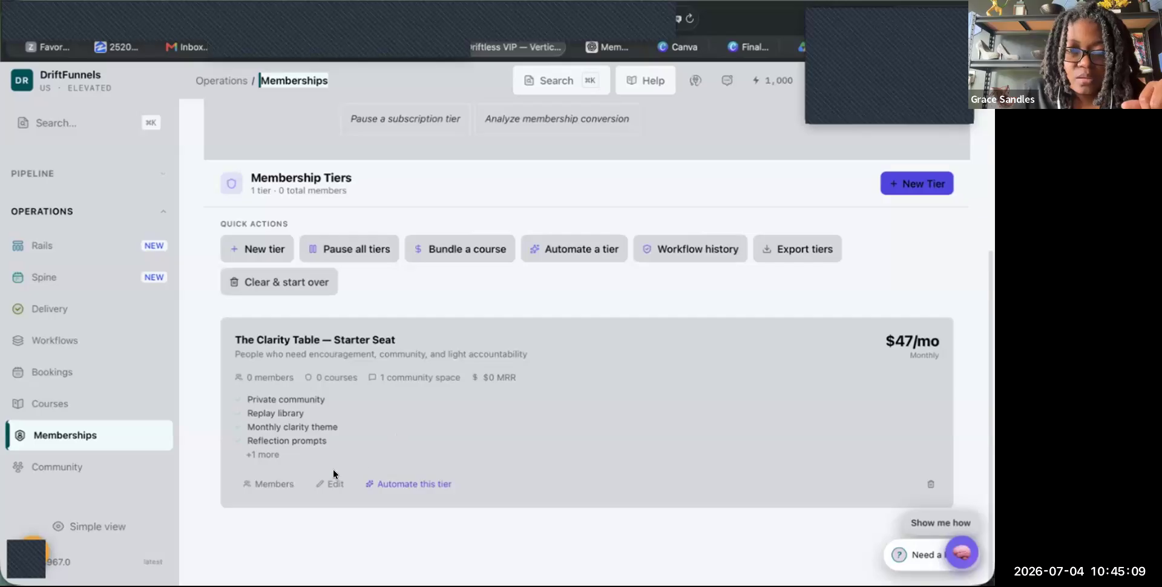
click(280, 483)
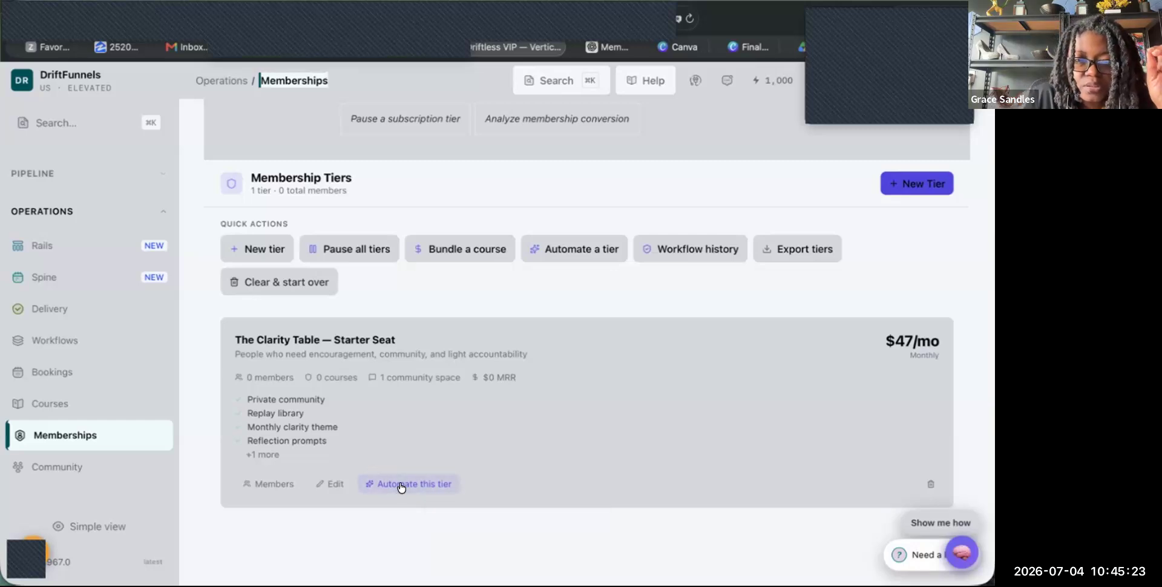
- Open the automation page for the Starter Seat tier, look through it for a tier ID, and return to Memberships
click(404, 485)
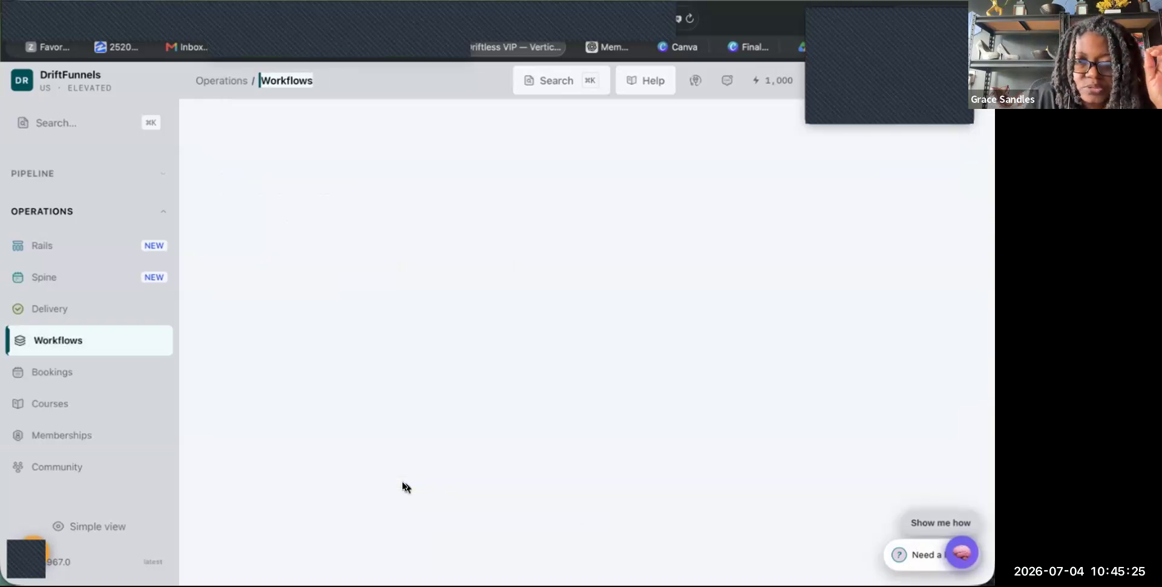
scroll(402, 463, down, 3)
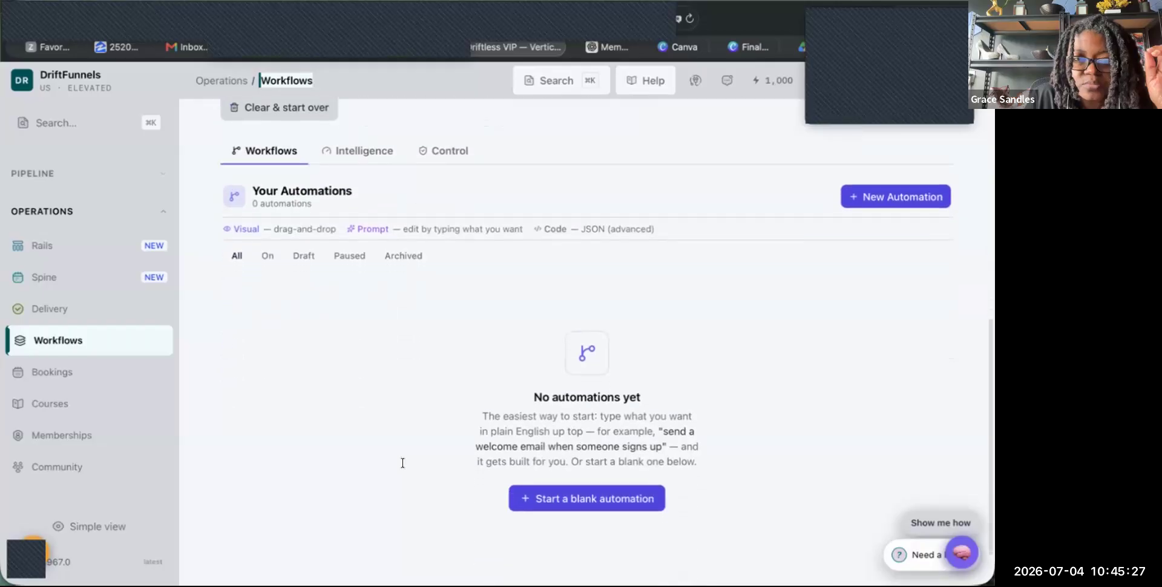
scroll(403, 466, up, 2)
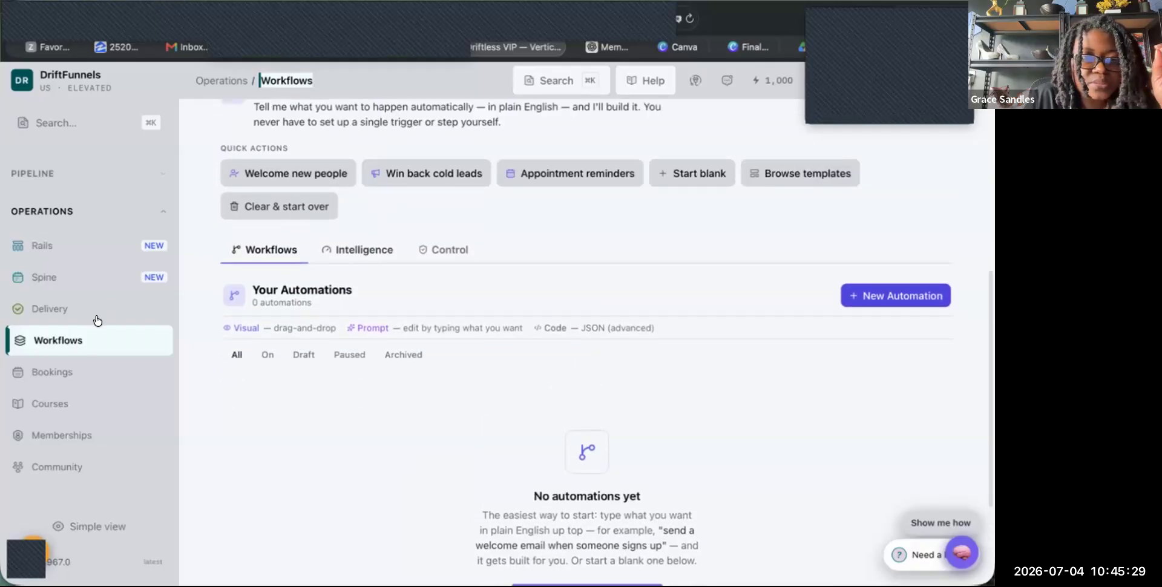
click(78, 436)
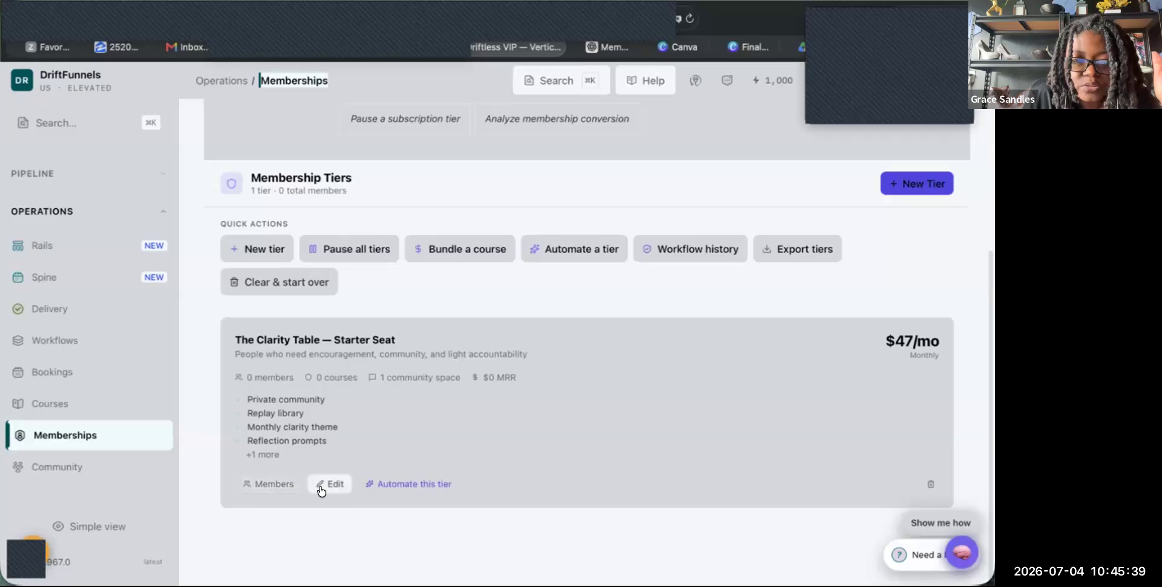
- Check the Starter Seat tier's member management page and return to the membership tiers
click(277, 485)
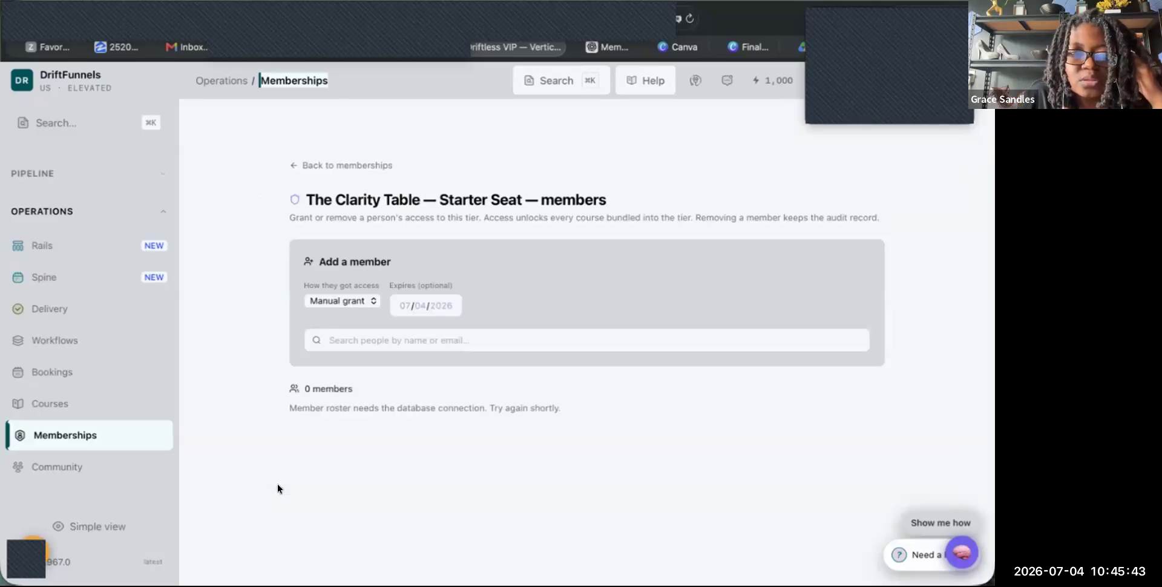
click(291, 164)
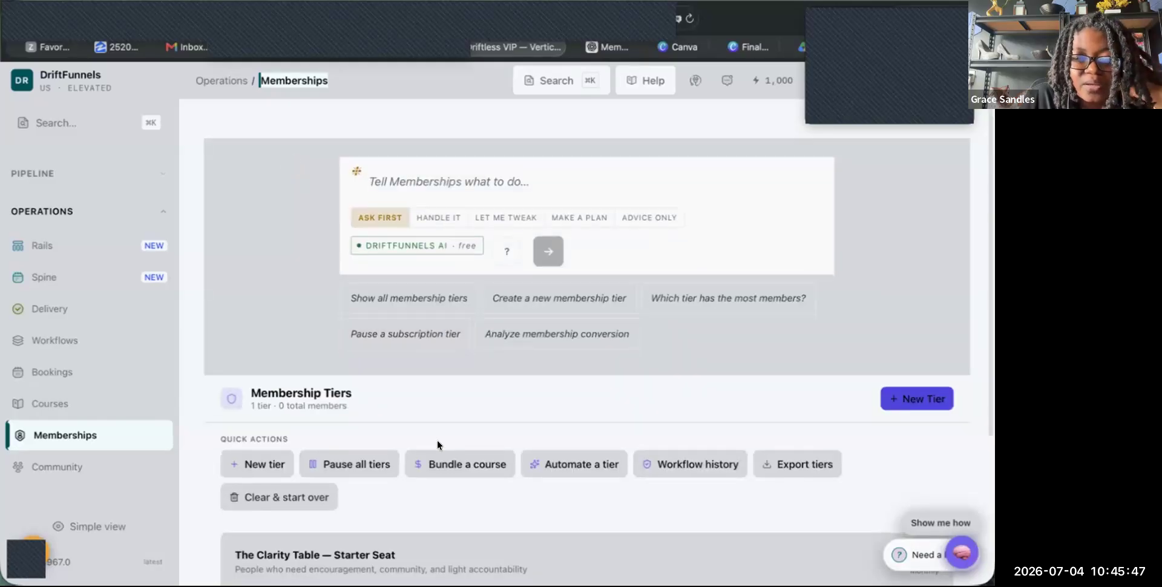
scroll(437, 441, down, 4)
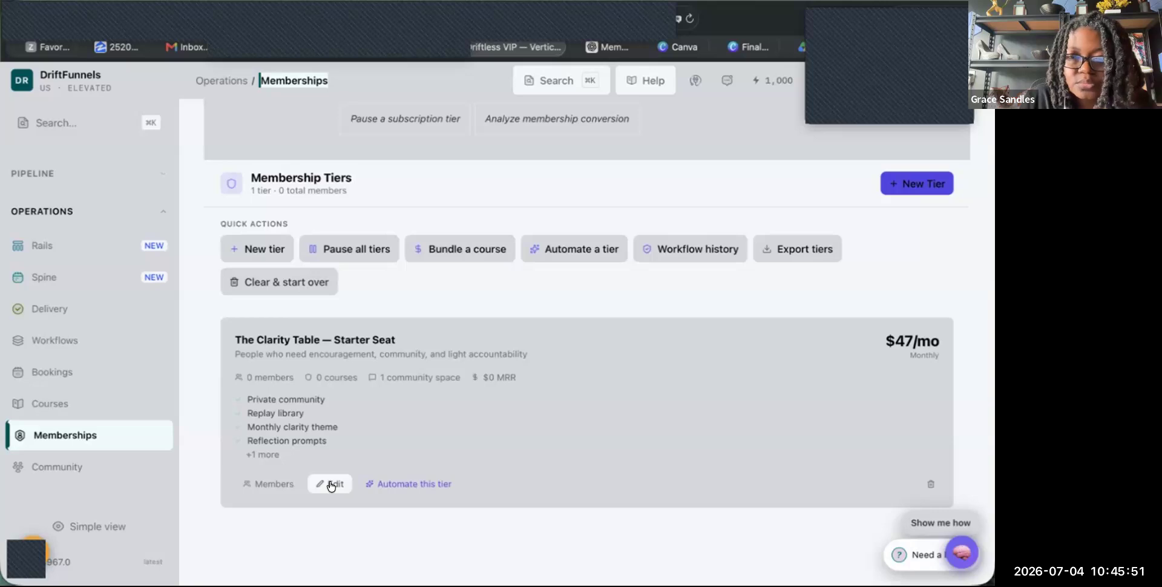
- Review the Starter Seat tier's editable details, features and included community spaces, and leave without saving
click(331, 485)
scroll(415, 441, down, 3)
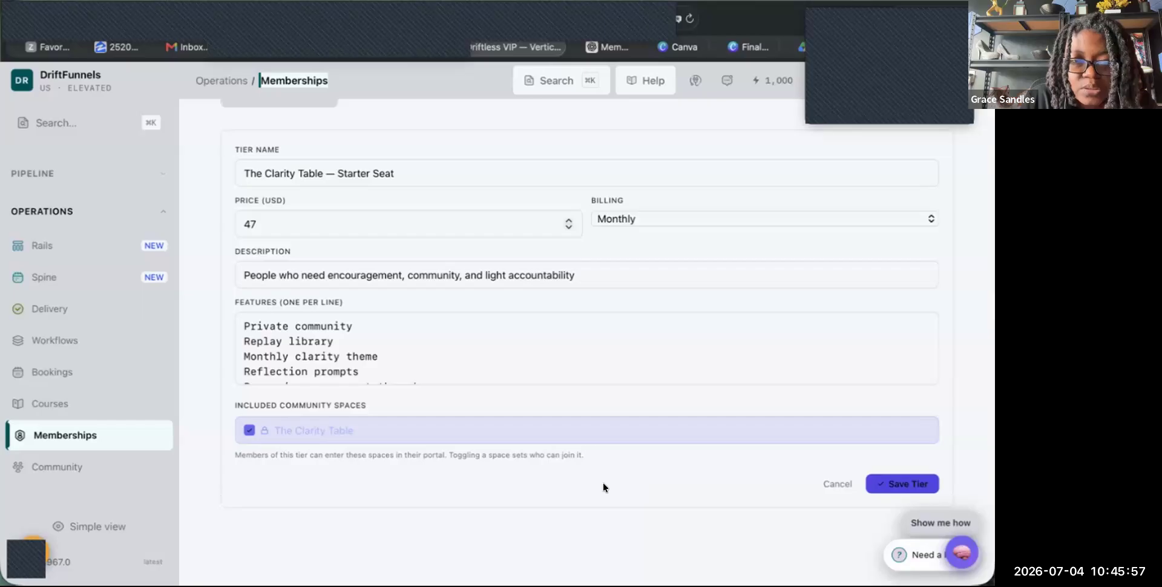
scroll(603, 482, up, 2)
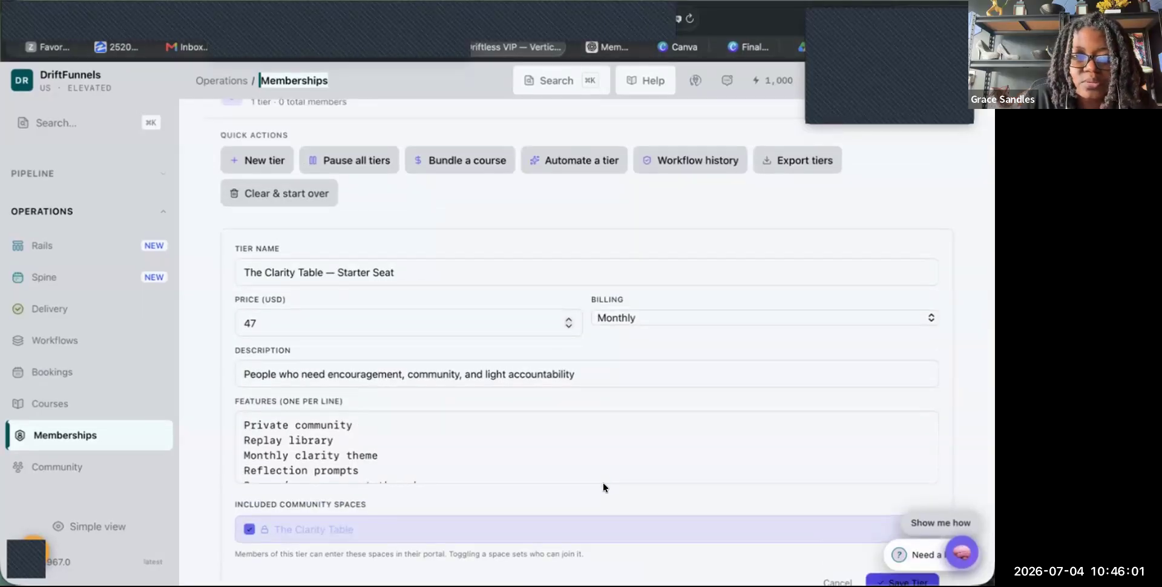
scroll(601, 493, up, 2)
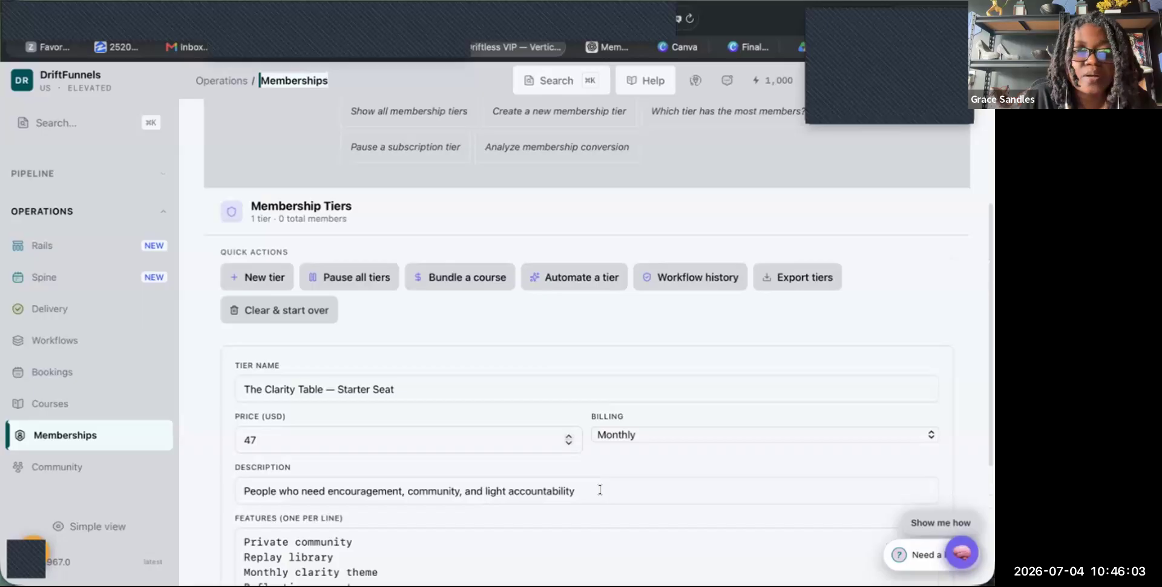
scroll(600, 490, down, 5)
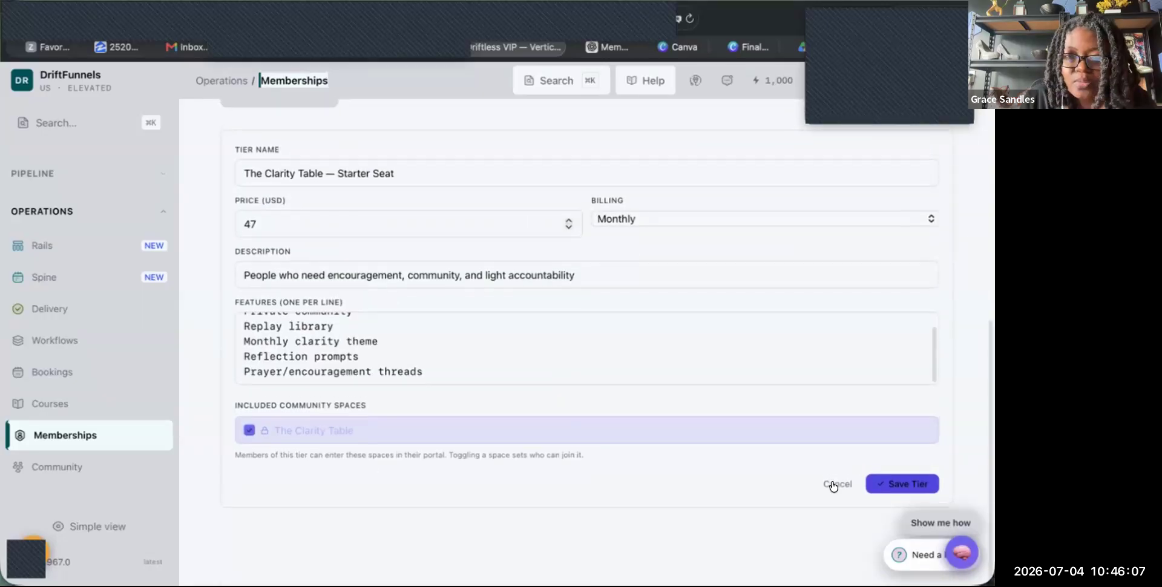
click(831, 482)
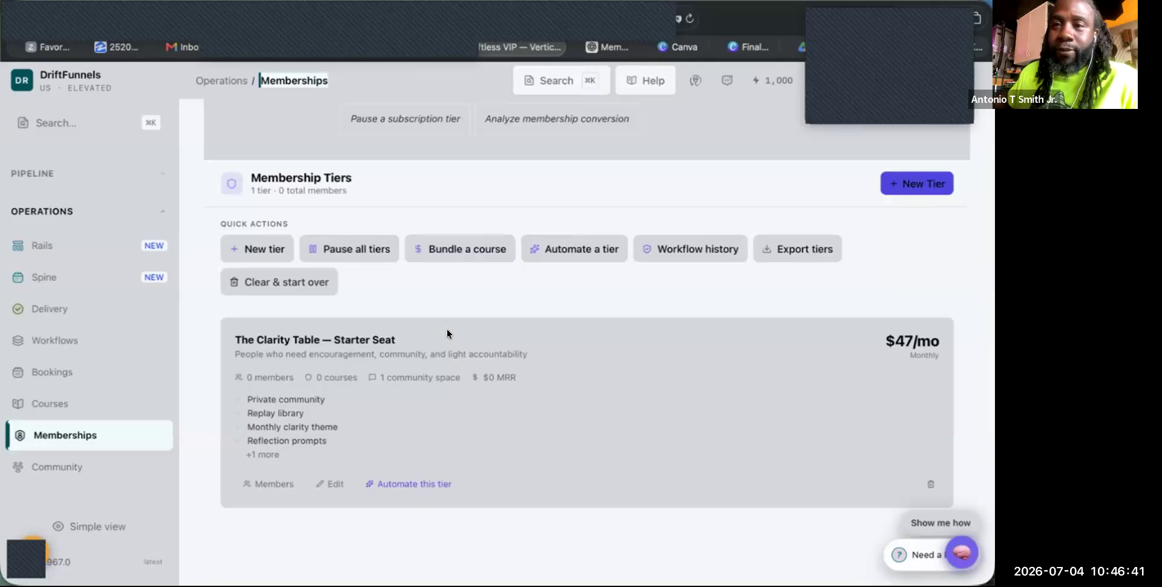
- Start a new event in Events & Tickets, examine the Private show option, and switch back to Live event
scroll(125, 339, up, 3)
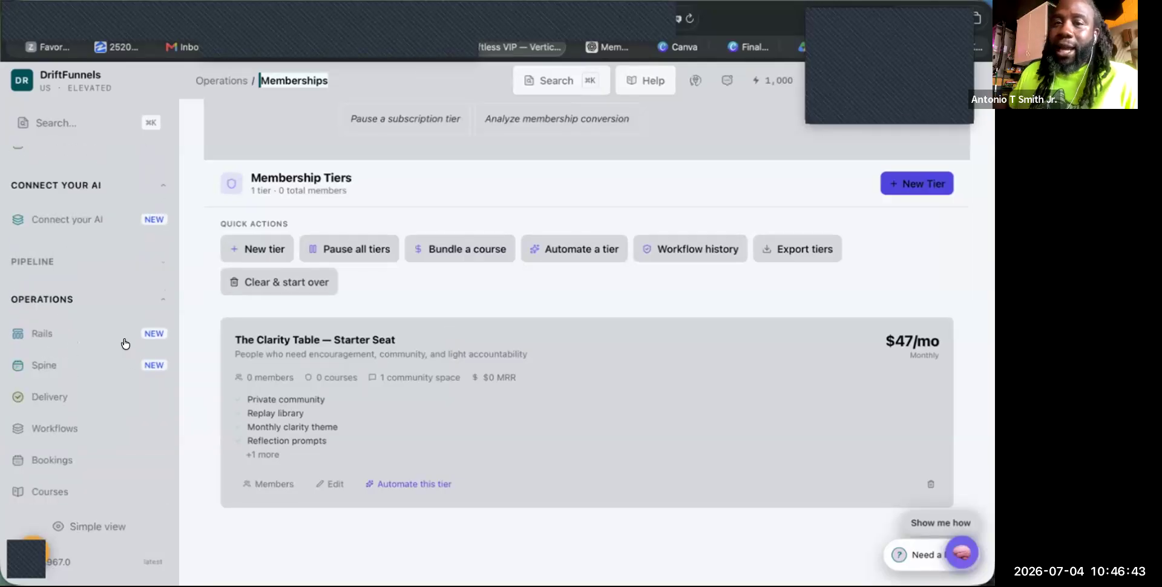
scroll(124, 345, up, 3)
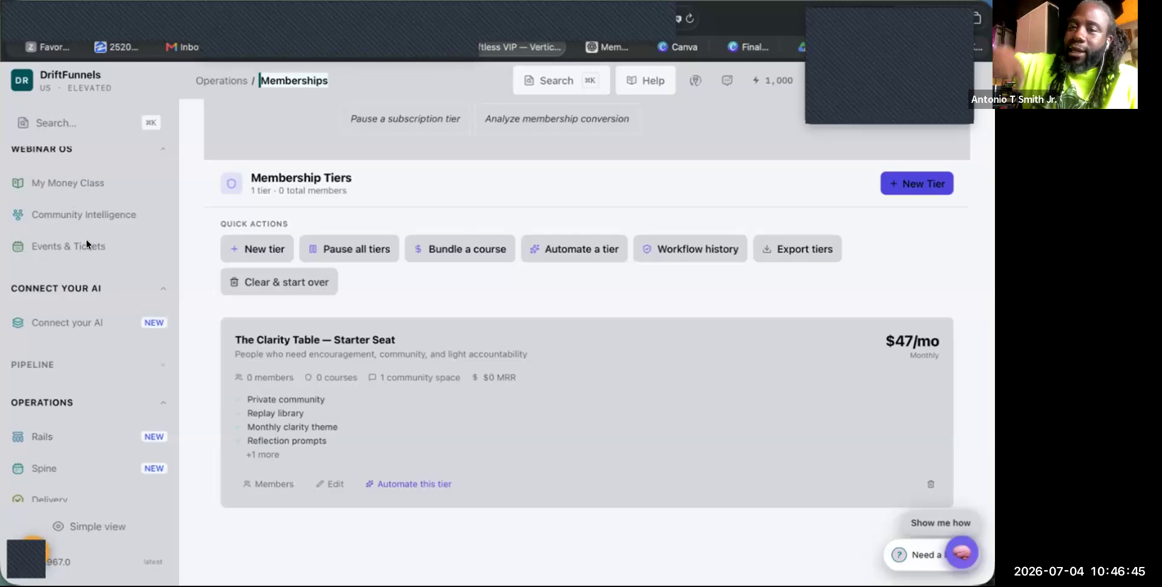
click(88, 246)
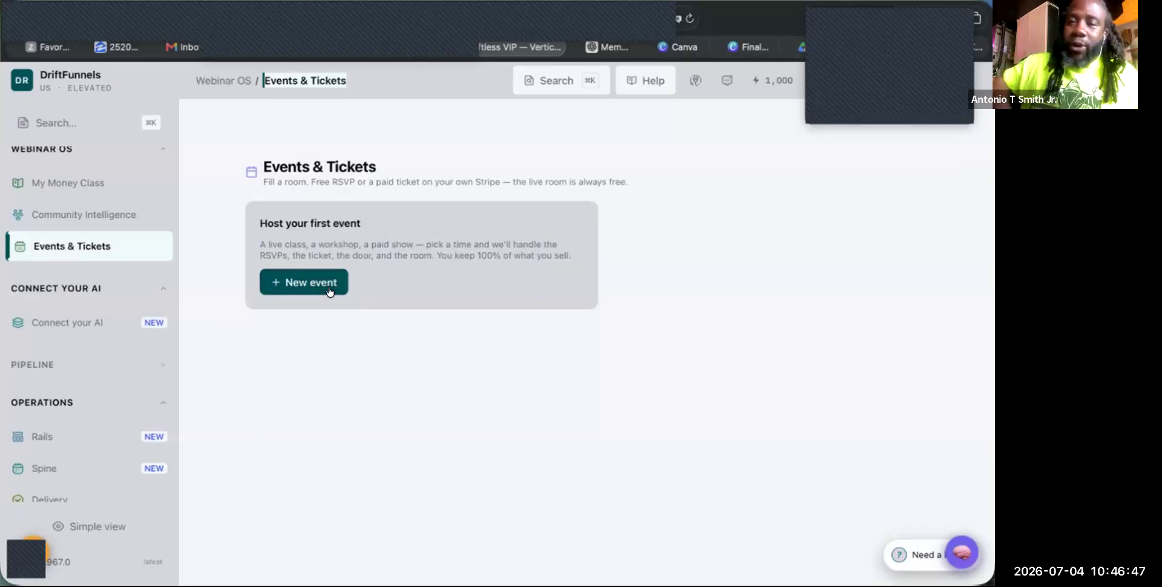
click(317, 281)
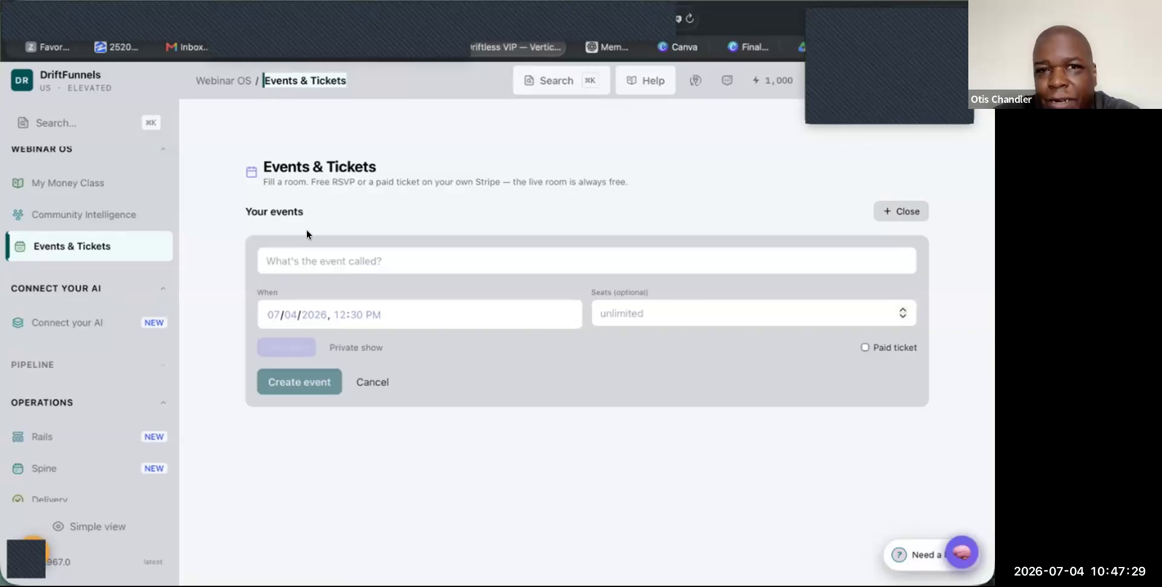
click(331, 256)
click(355, 347)
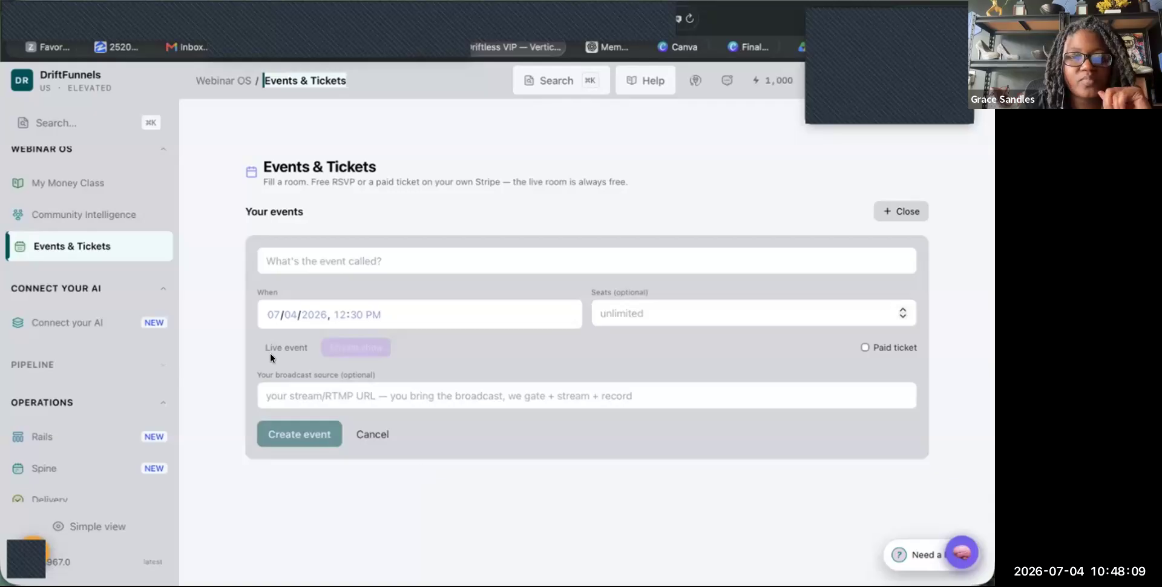
click(284, 343)
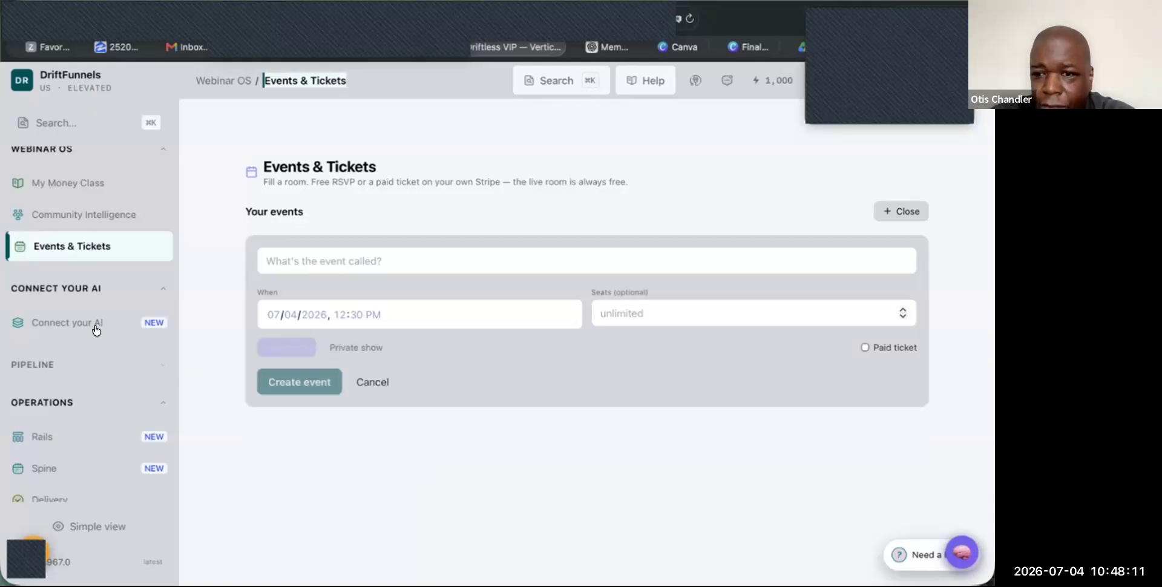
- Switch to the Notes app to look at a note and return to the DriftFunnels event form
scroll(94, 322, down, 3)
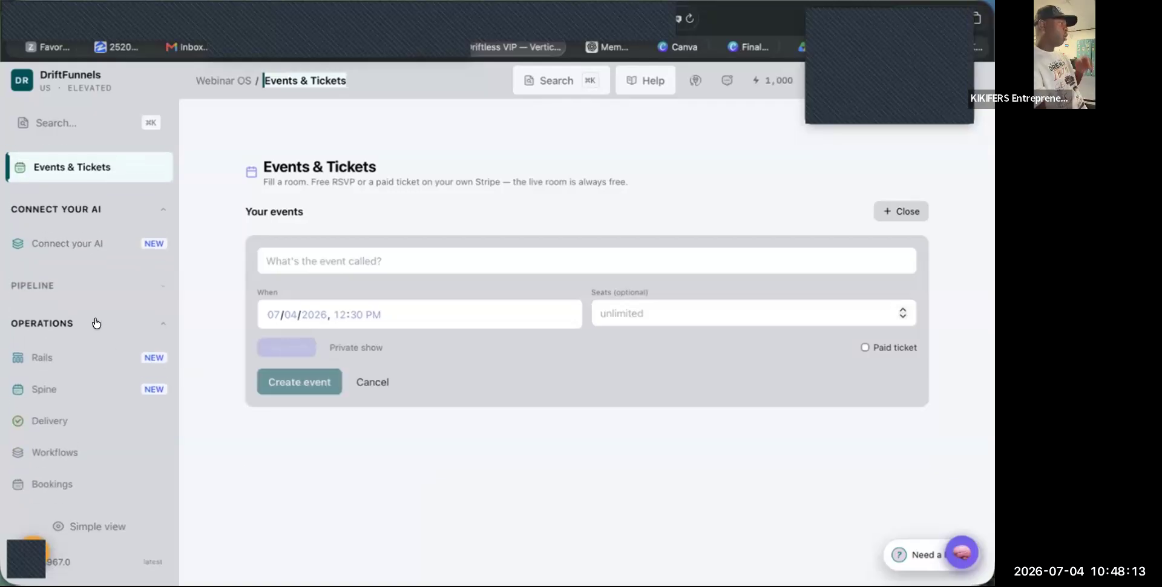
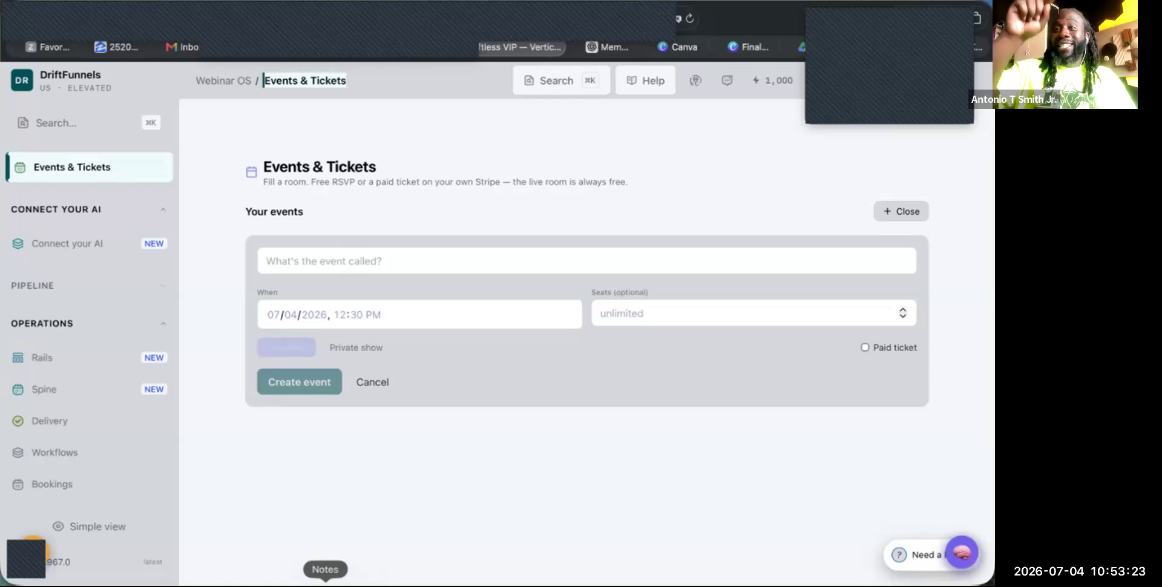
click(325, 586)
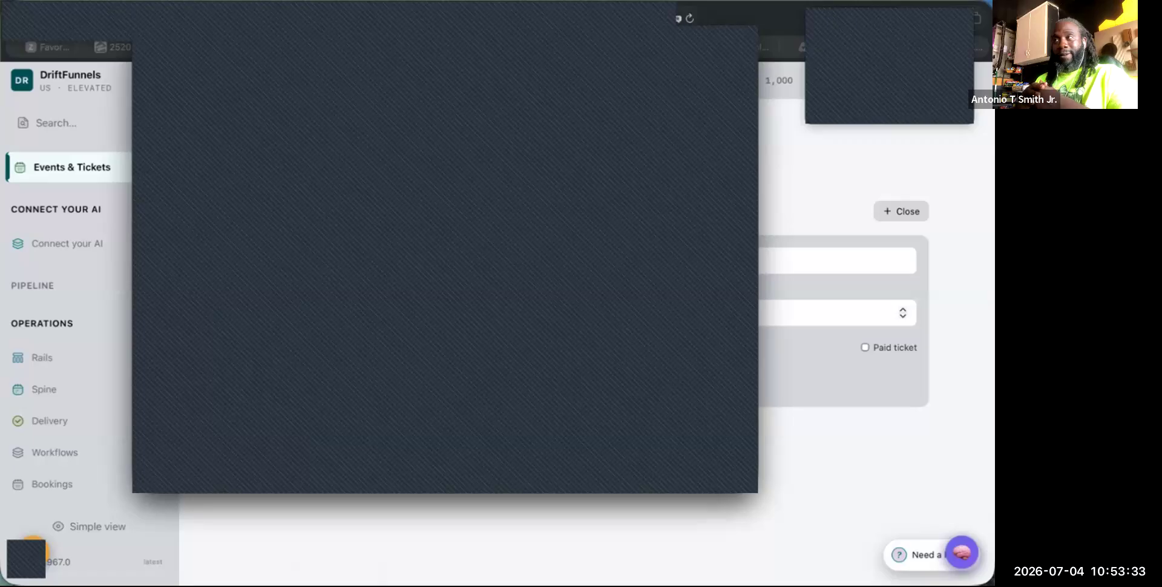
click(86, 403)
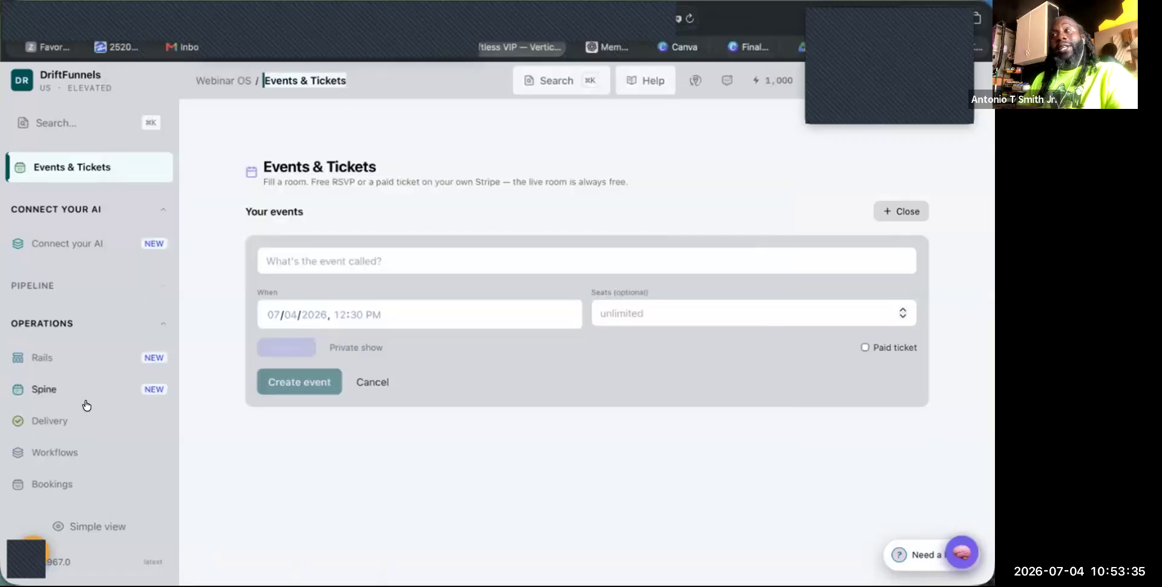
- Reopen the Memberships page and view the Starter Seat tier and the membership quick actions
scroll(86, 404, down, 4)
click(78, 315)
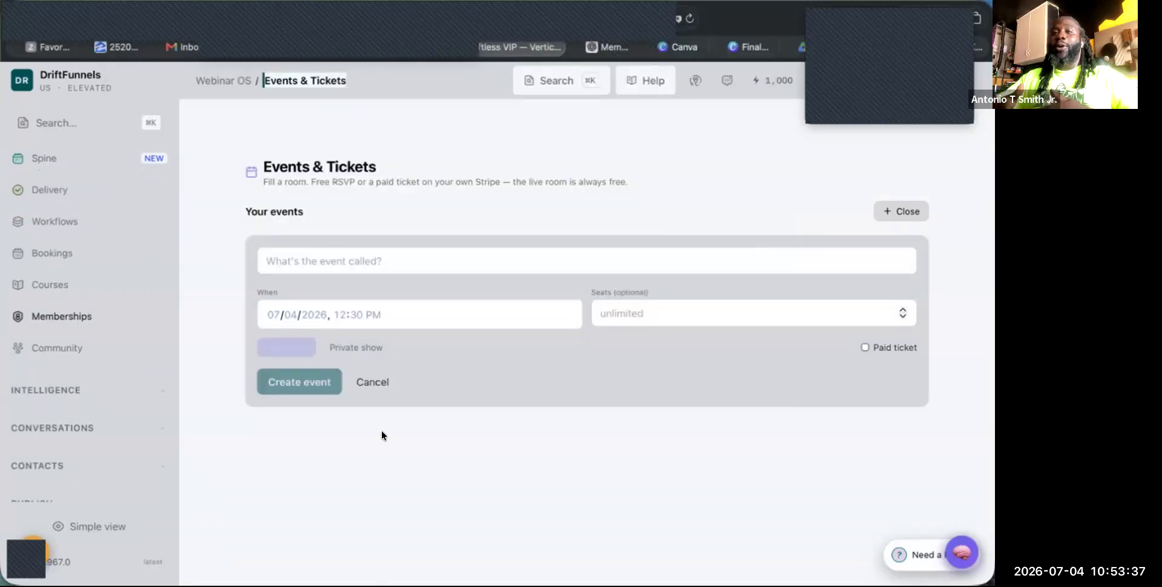
scroll(508, 420, down, 3)
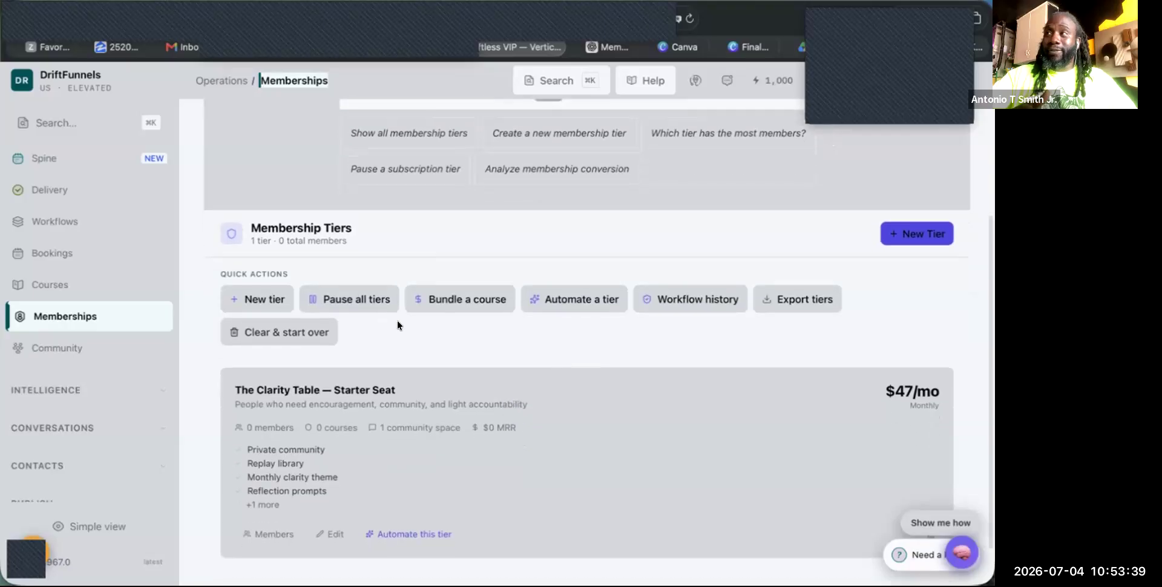
scroll(84, 284, up, 5)
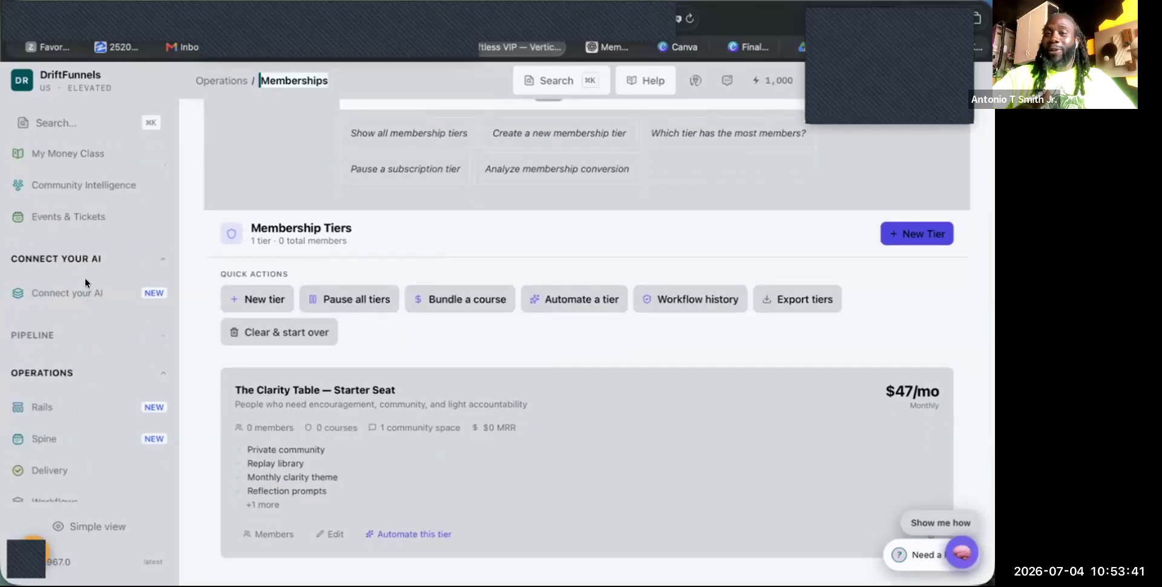
scroll(86, 182, up, 1)
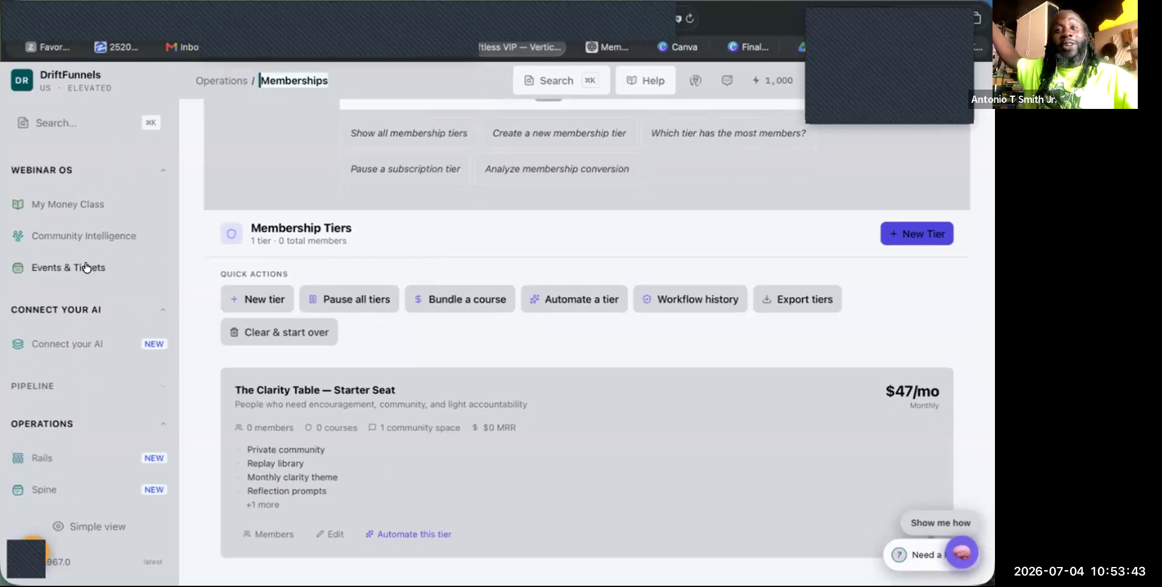
- Revisit the Events & Tickets page, and open the Community page to look over its timeline and AI follow-up options
click(85, 266)
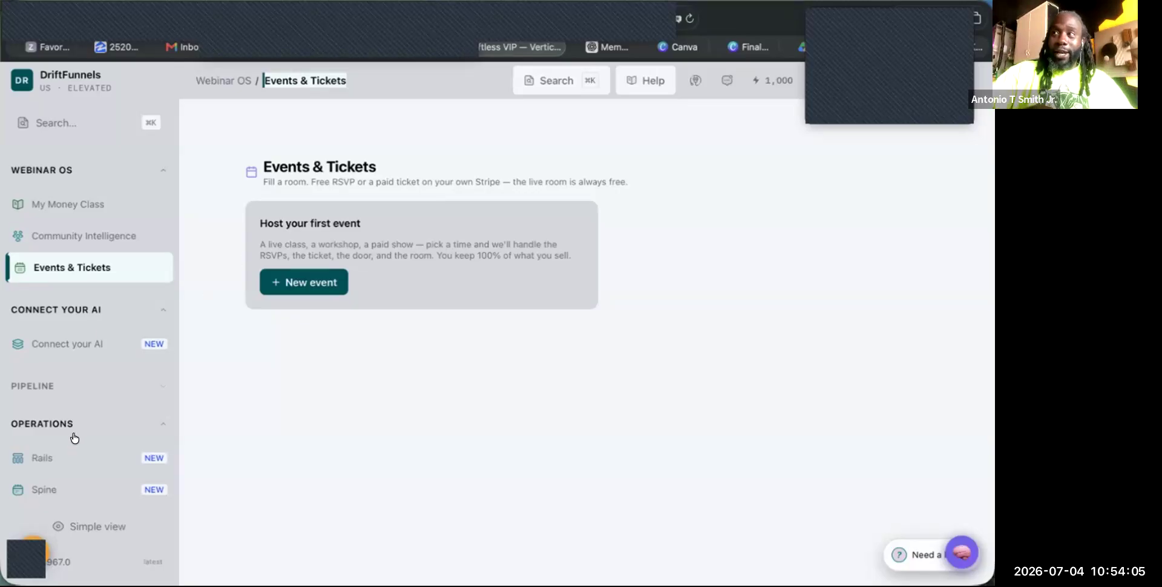
scroll(88, 416, down, 3)
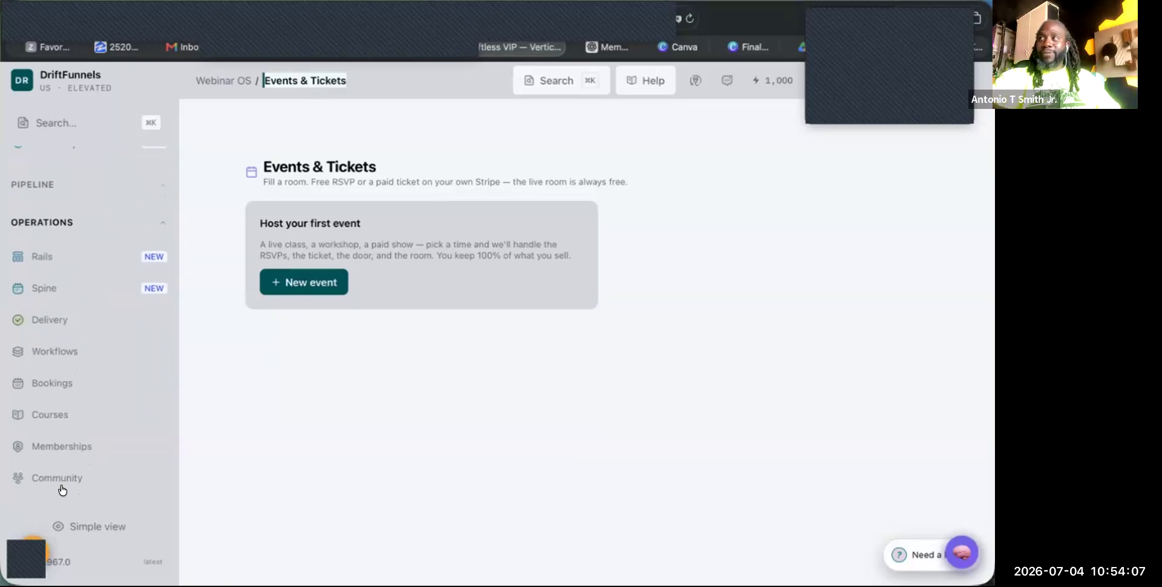
click(63, 481)
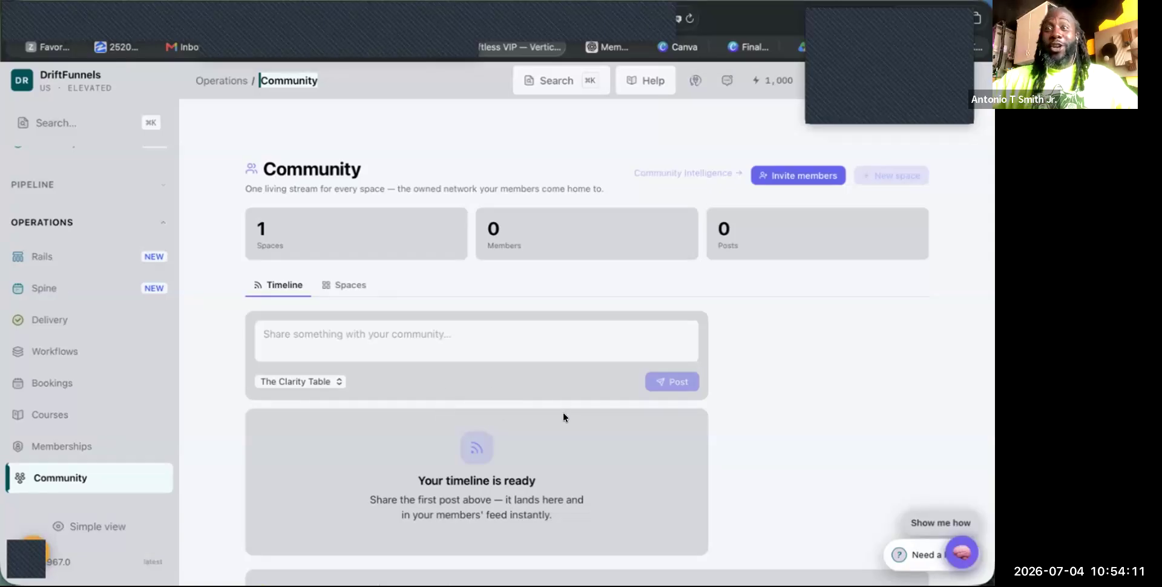
scroll(563, 412, down, 3)
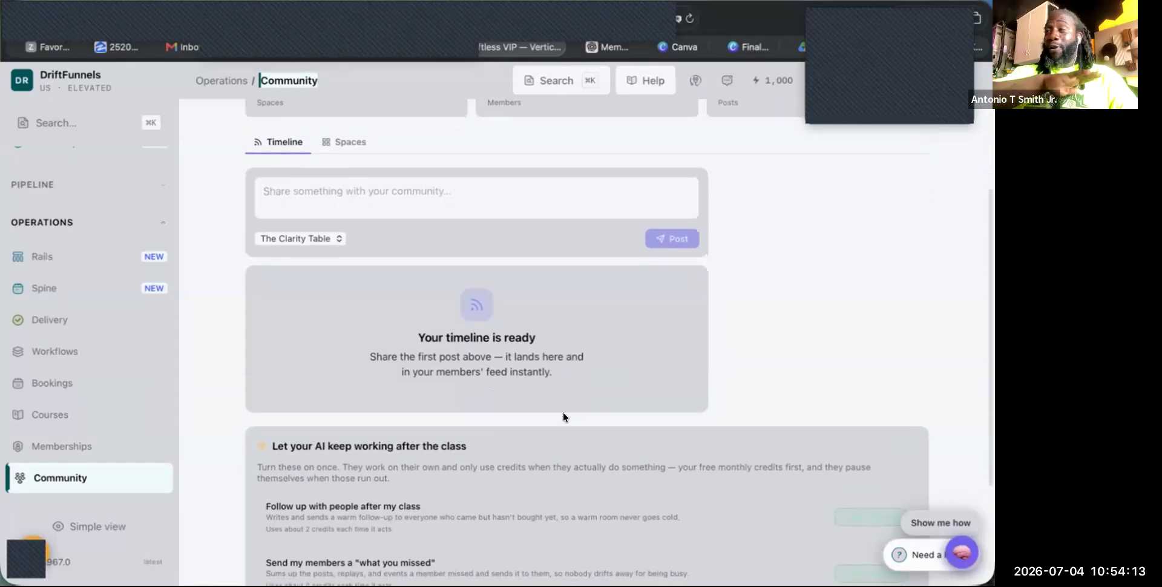
scroll(563, 412, up, 2)
scroll(563, 417, up, 1)
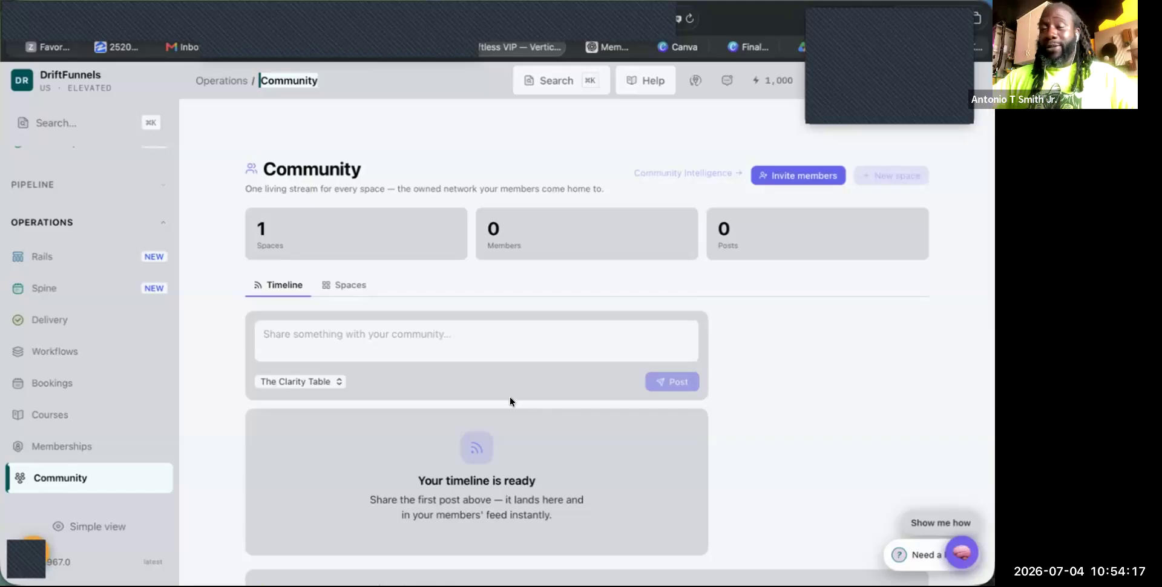
scroll(505, 391, down, 3)
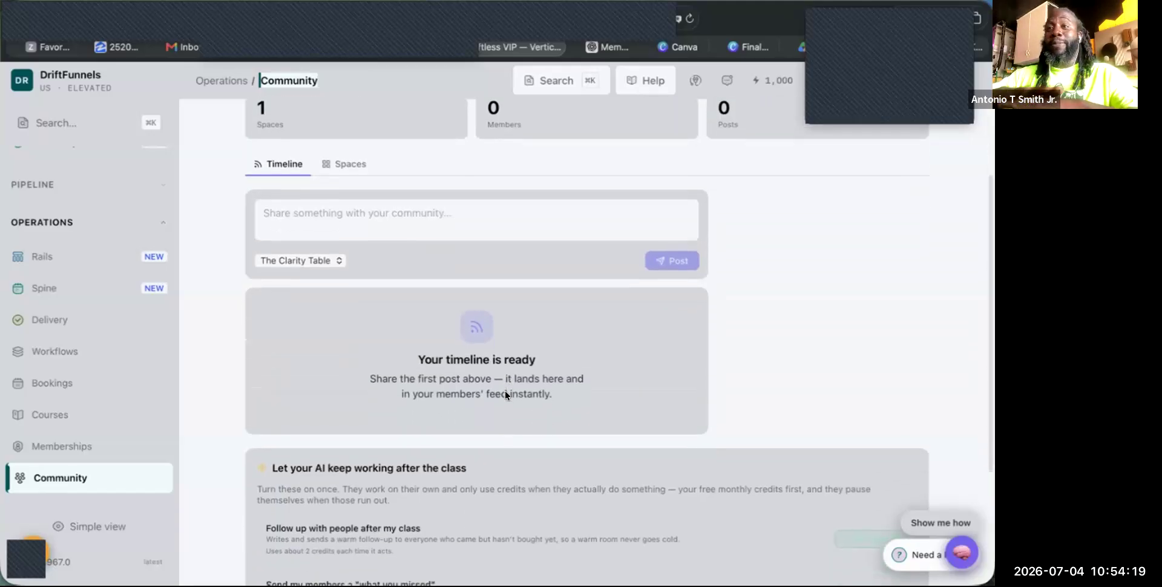
scroll(505, 394, up, 2)
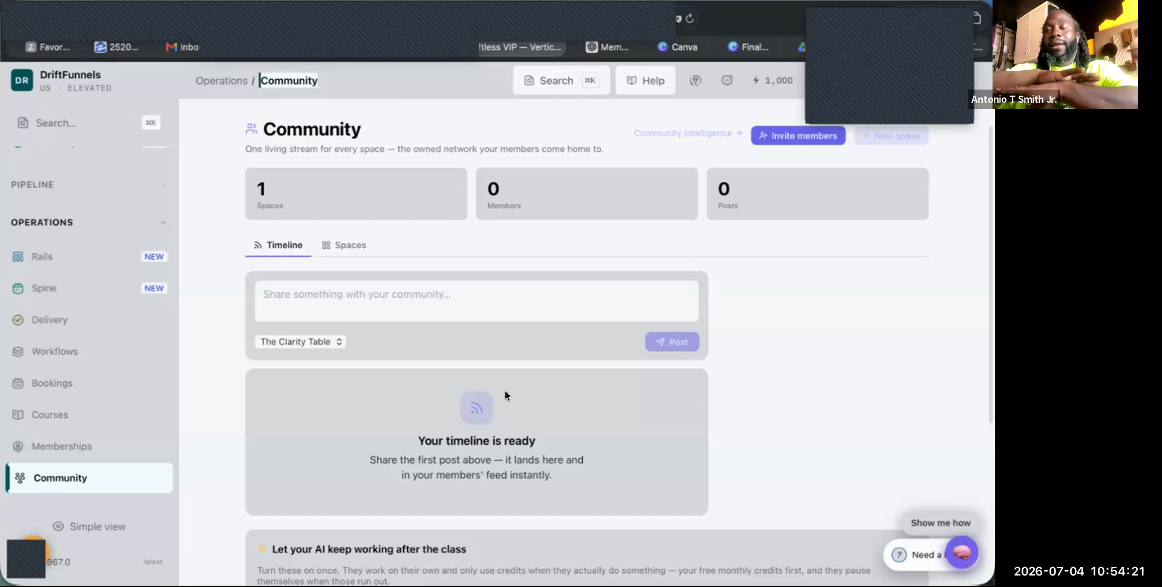
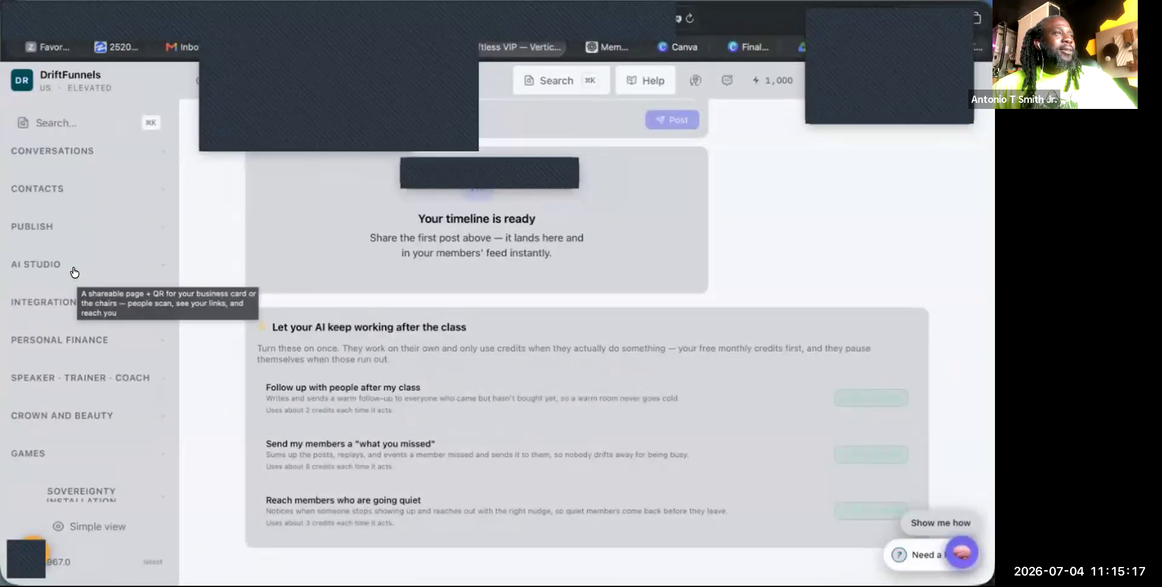
- Open Flow Studio under AI Studio and read its ready-made flows and the "What is Flow Studio?" explanation
click(74, 271)
scroll(64, 364, down, 4)
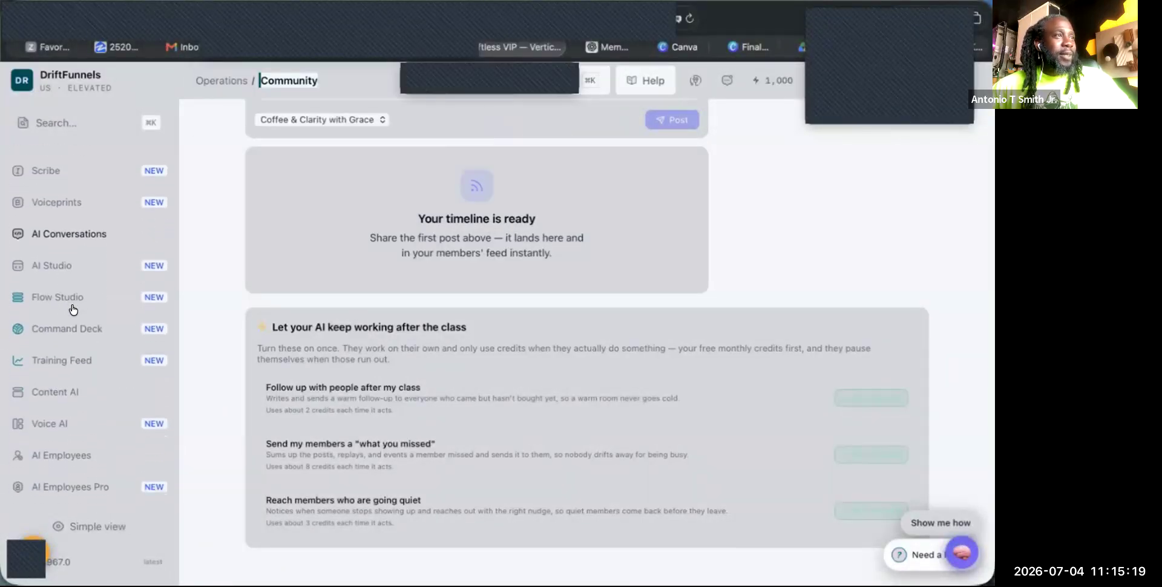
click(74, 298)
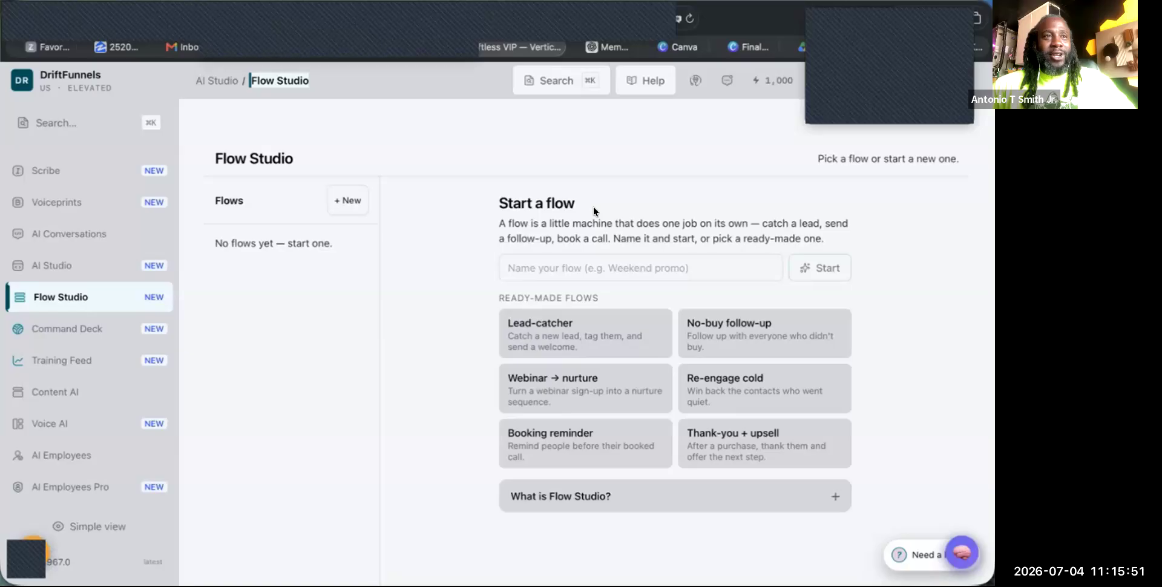
click(824, 498)
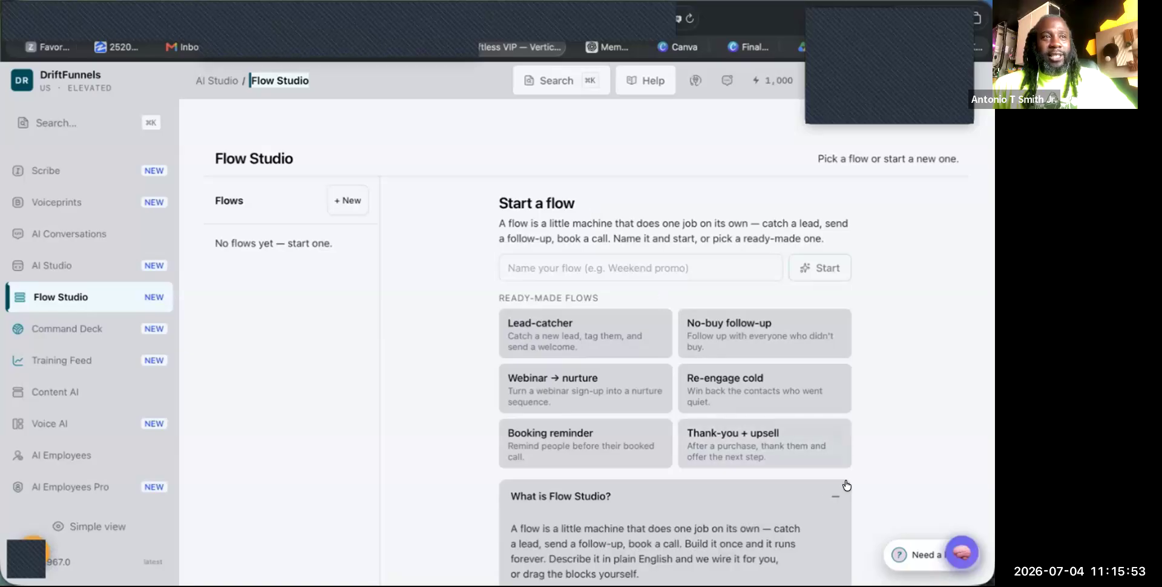
scroll(878, 492, down, 5)
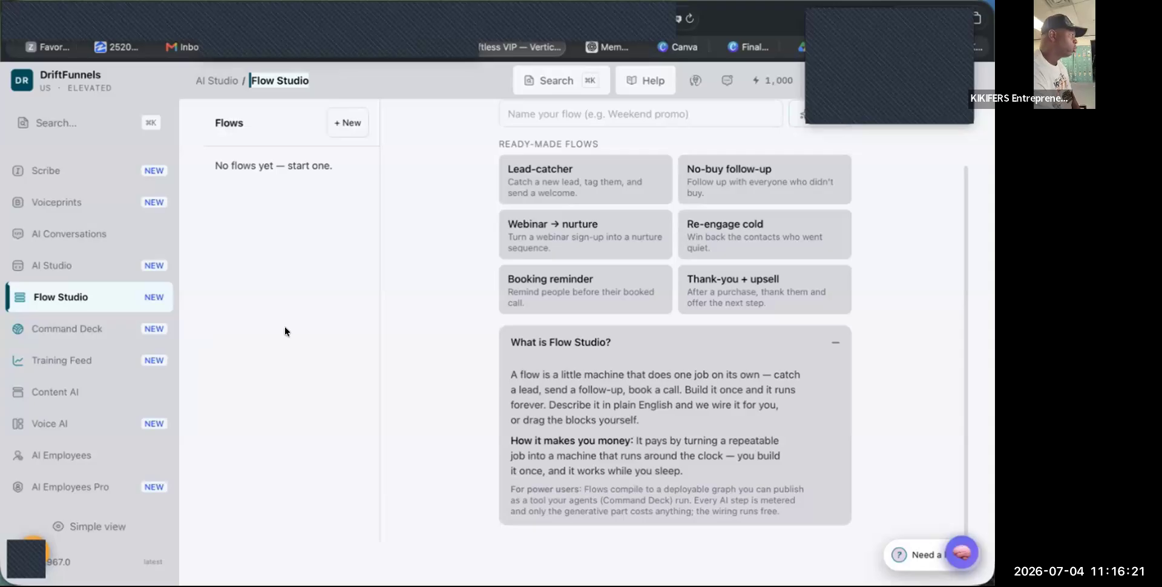
- Start a flow from the ready-made "Webinar → nurture" template and look through the nodes available for it
click(548, 242)
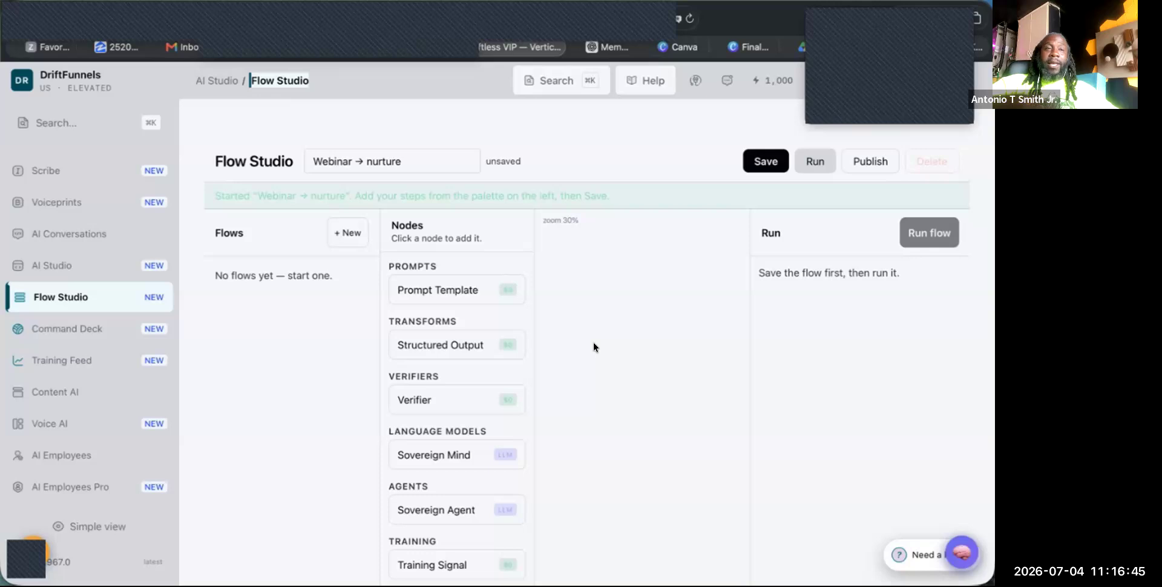
scroll(593, 347, down, 3)
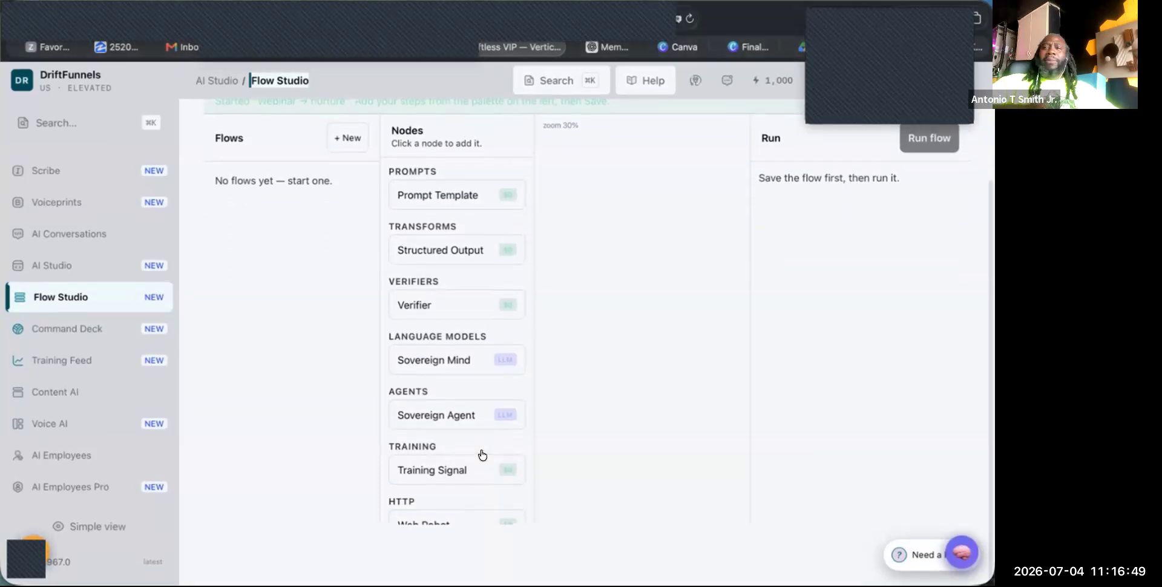
scroll(481, 451, down, 1)
scroll(481, 449, up, 1)
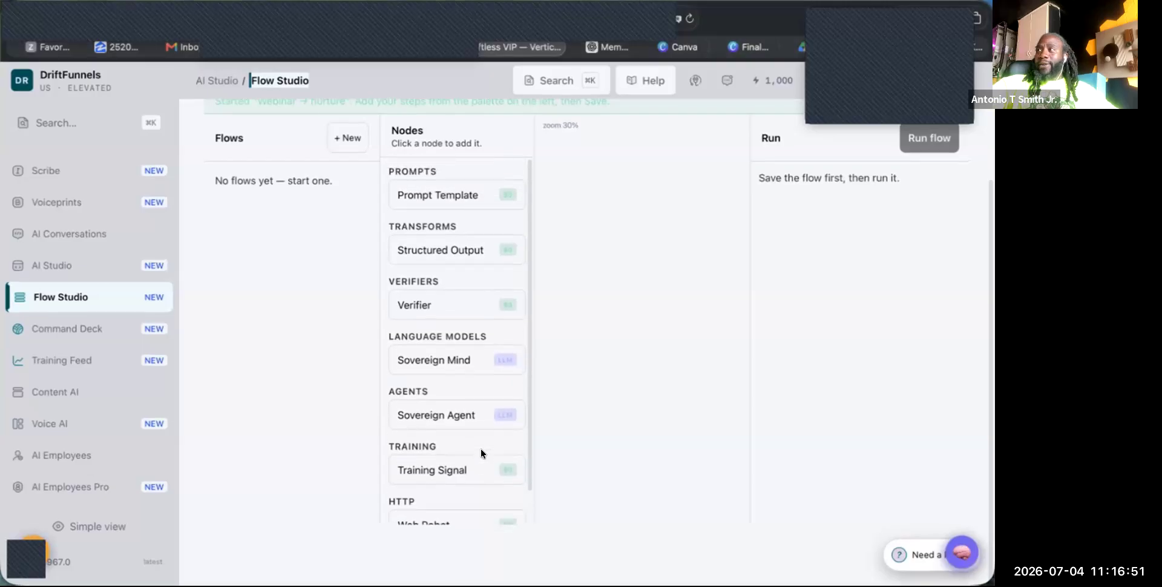
scroll(604, 370, up, 3)
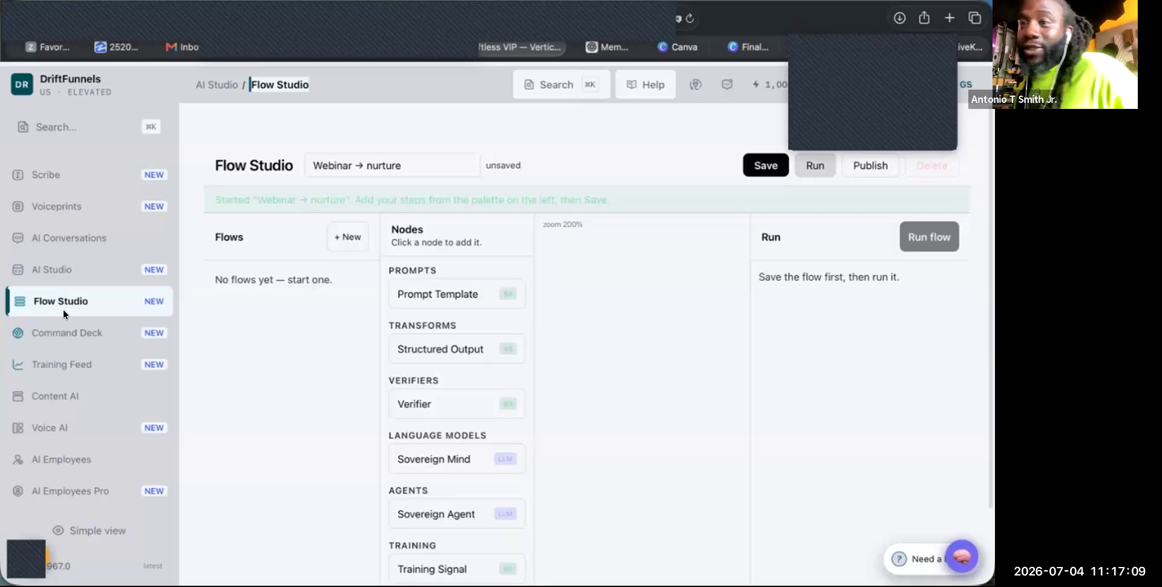
- Open the Command Deck and review its agent task, autonomy, approvals, runs and agent roster sections
click(55, 332)
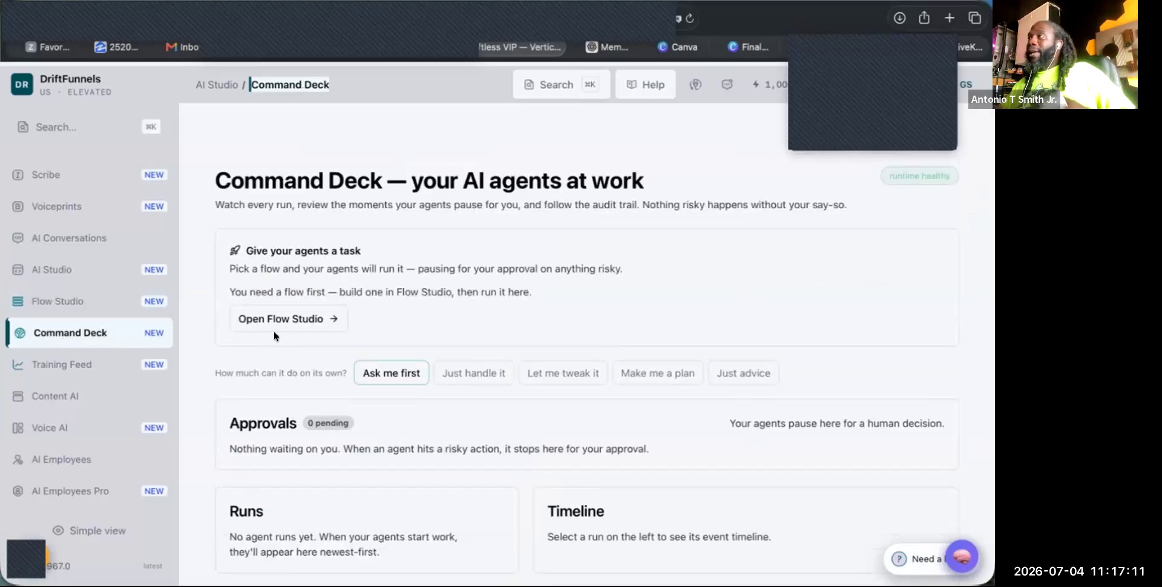
scroll(301, 342, down, 3)
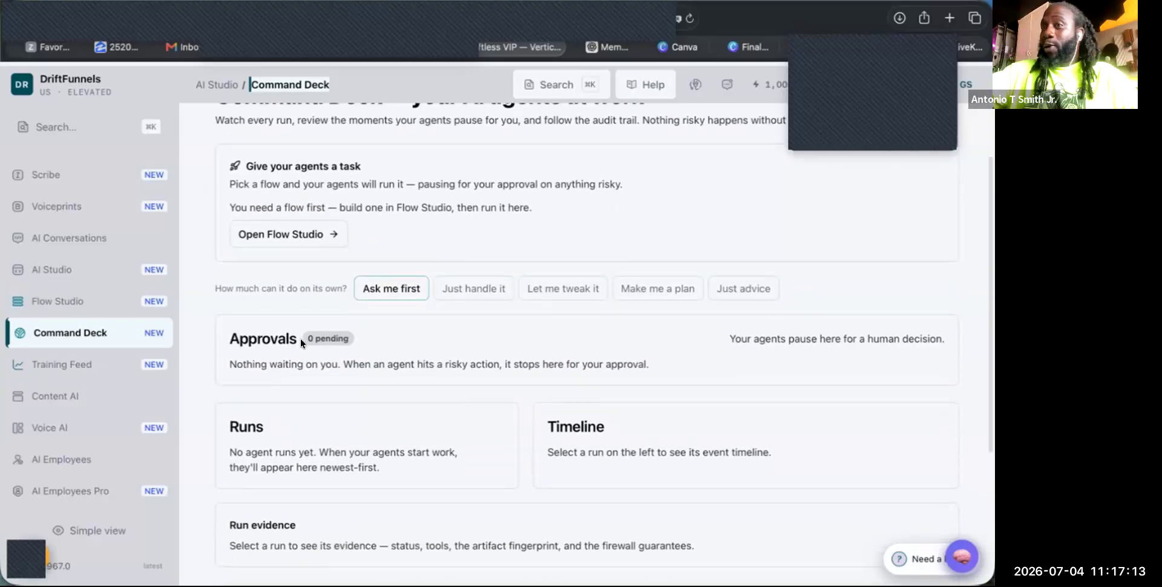
scroll(301, 343, down, 5)
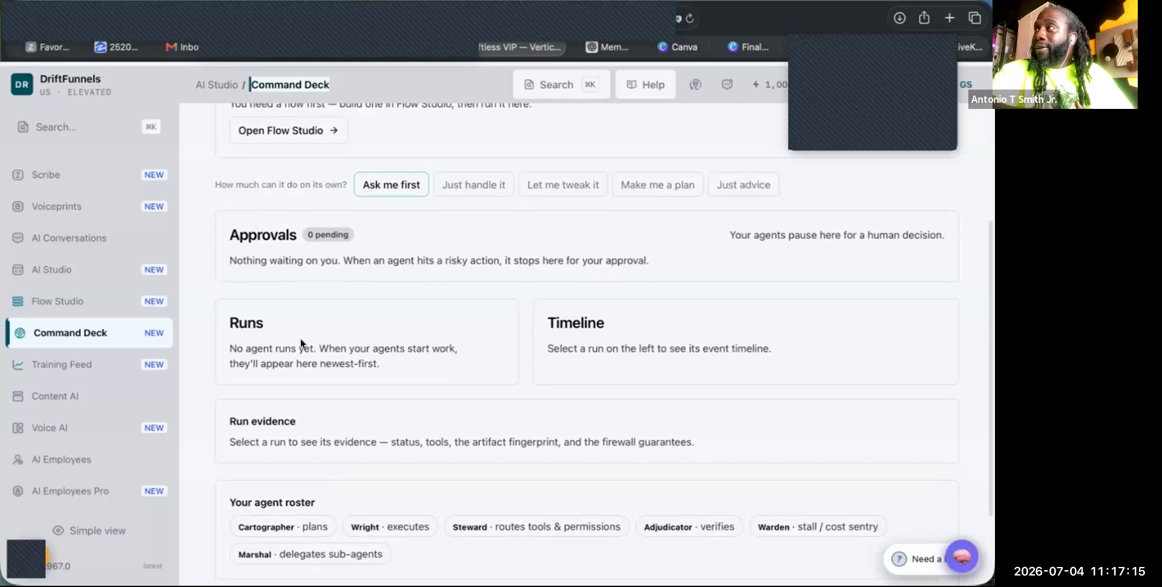
scroll(301, 342, down, 2)
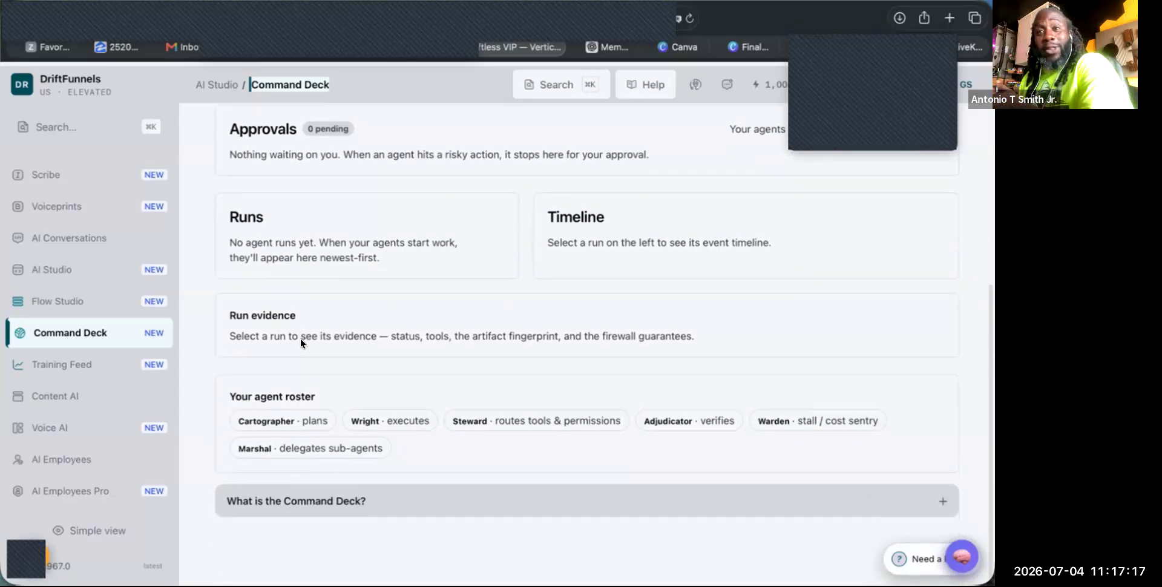
scroll(301, 343, up, 5)
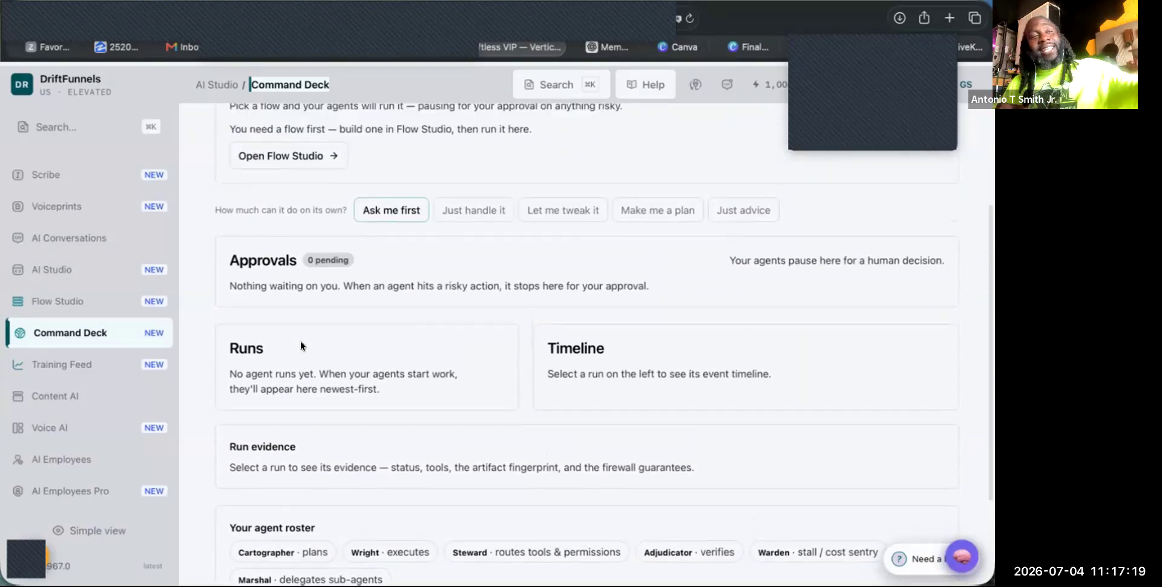
scroll(301, 347, up, 4)
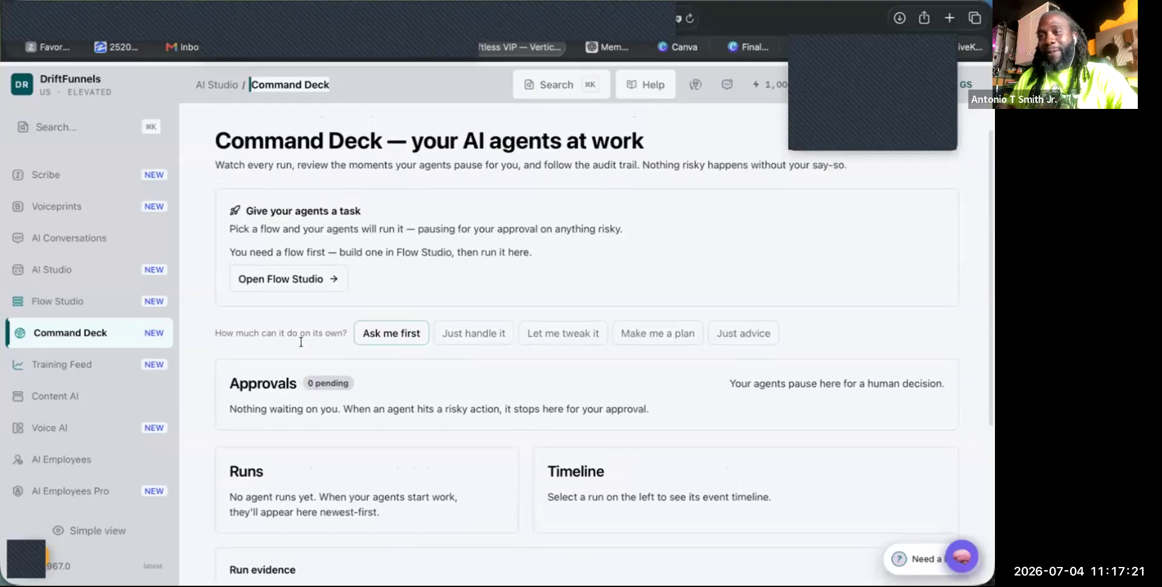
scroll(301, 342, up, 1)
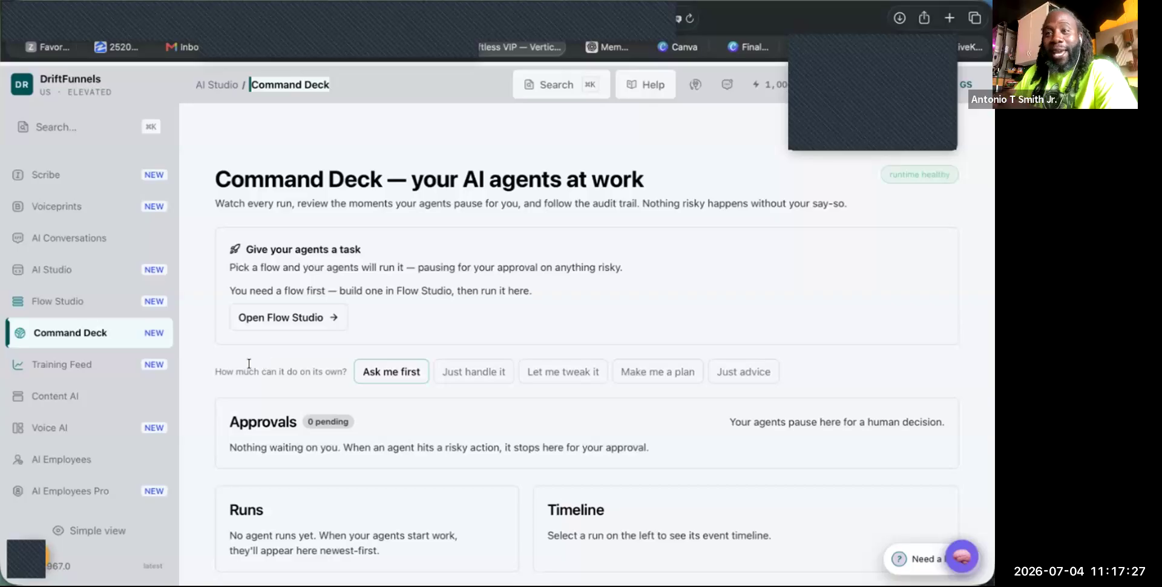
- Return to the Flow Studio start page, collapse the AI Studio section, and reopen the Community page to view its timeline
click(65, 305)
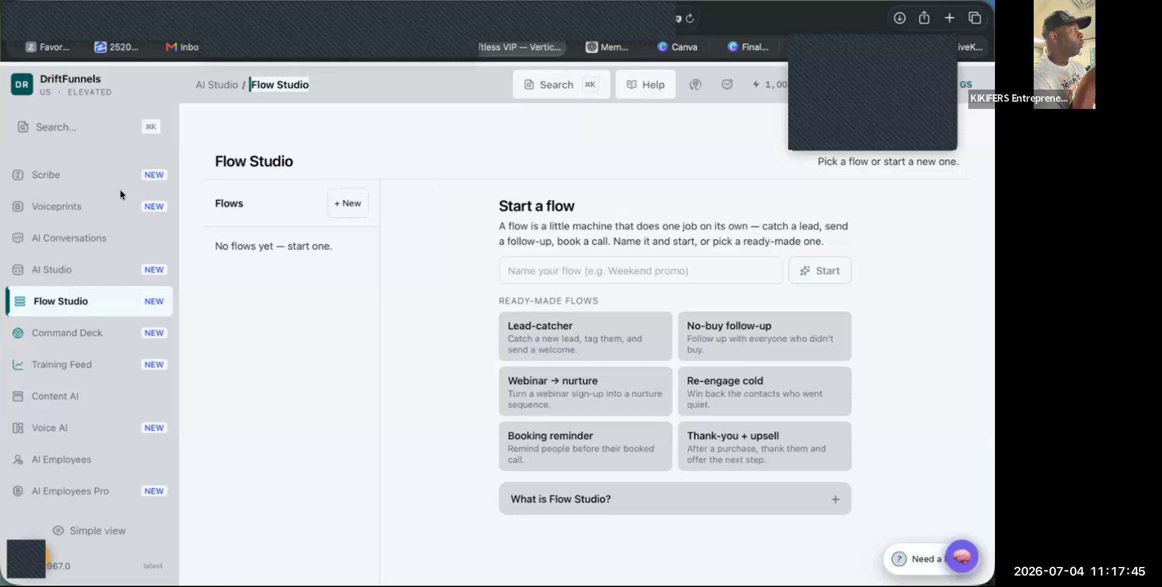
scroll(71, 242, up, 3)
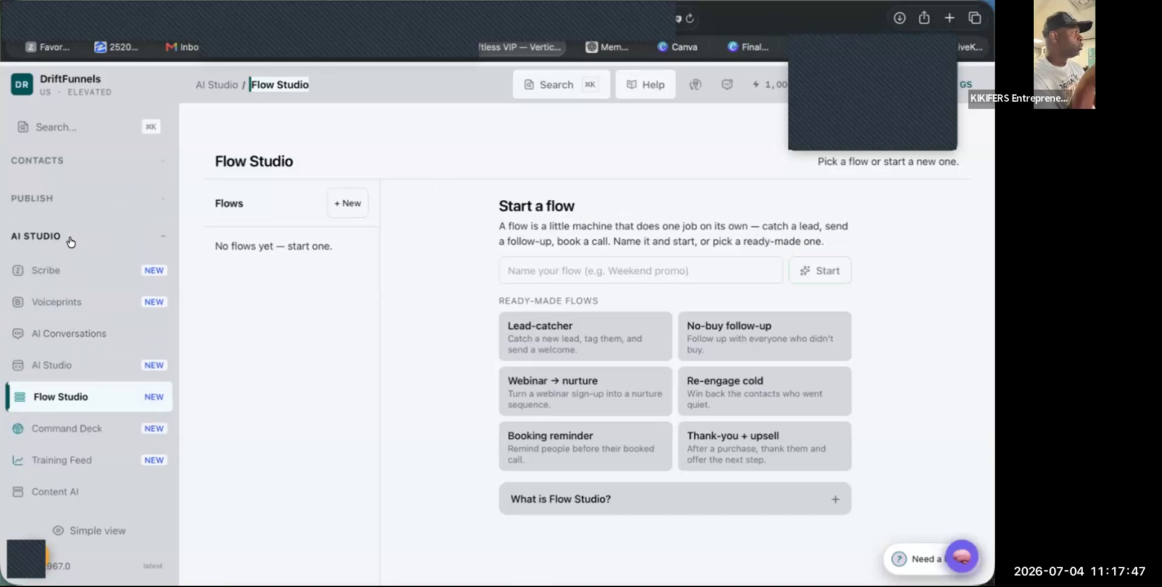
click(71, 242)
scroll(71, 242, up, 5)
scroll(71, 254, up, 3)
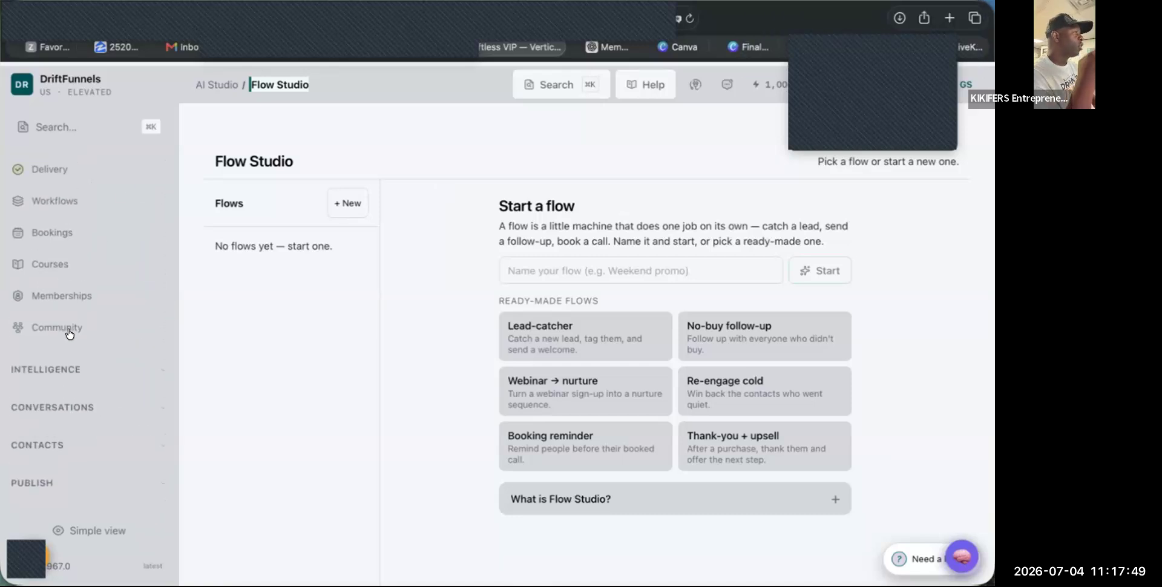
click(71, 329)
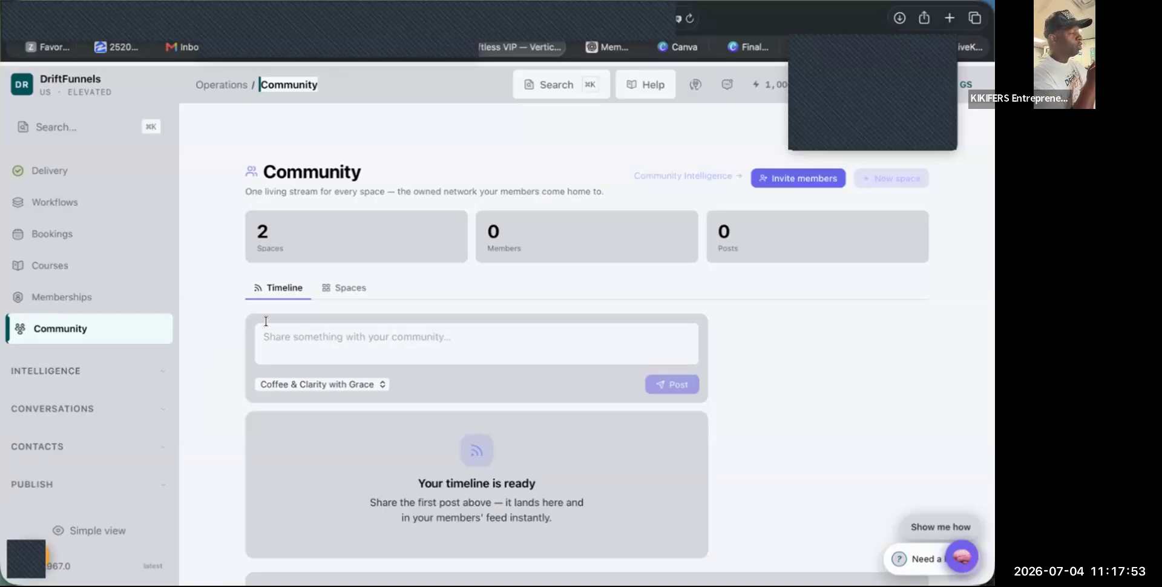
scroll(266, 321, down, 2)
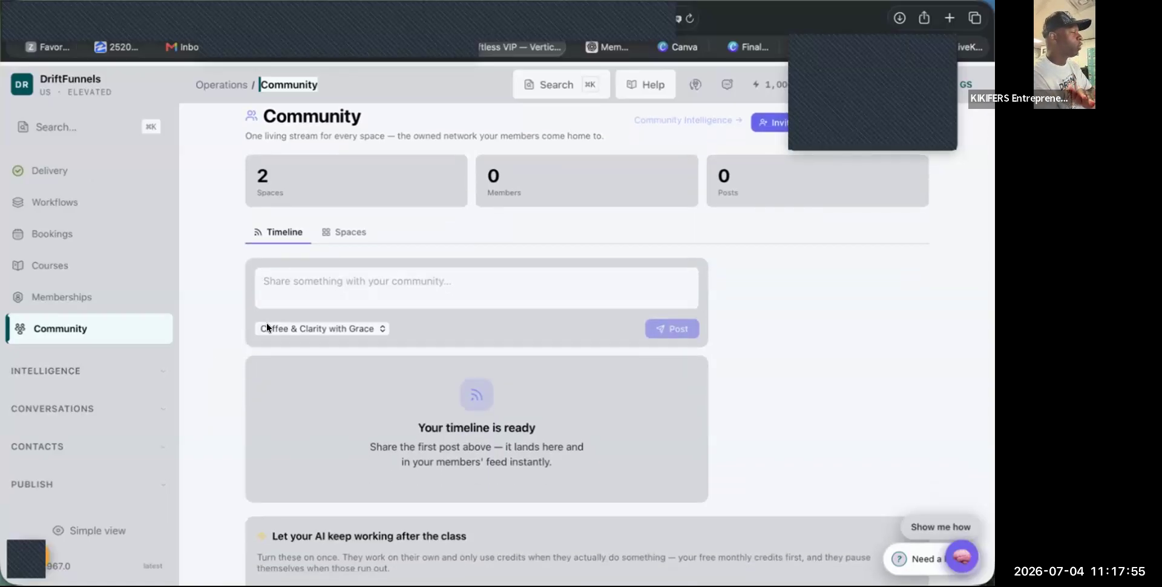
scroll(266, 322, up, 2)
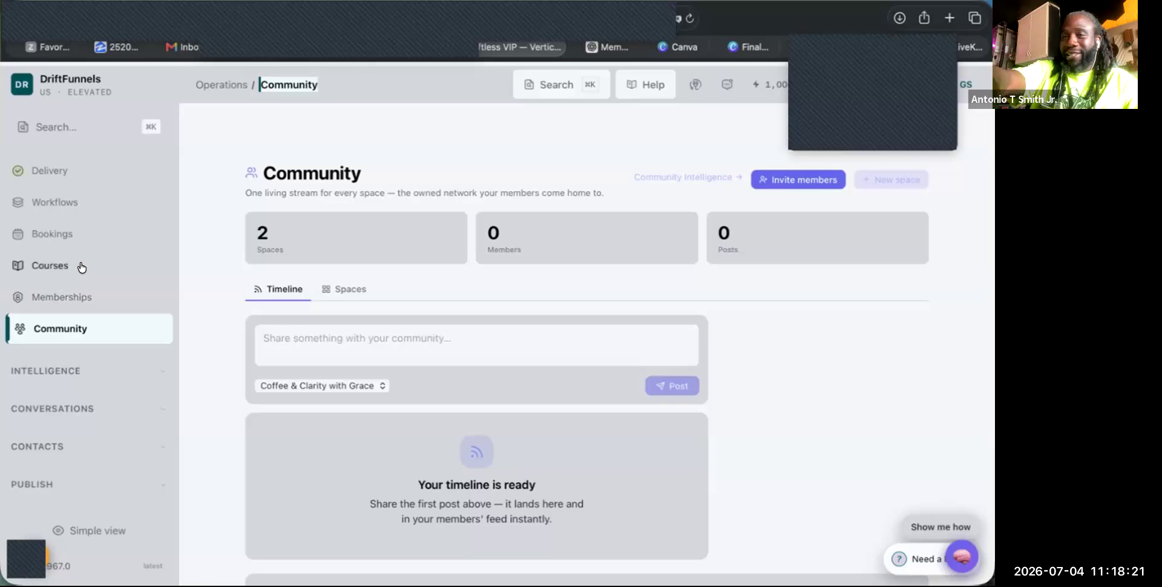
- Look through the Operations and Conversations sections and open the Email page
scroll(78, 264, up, 3)
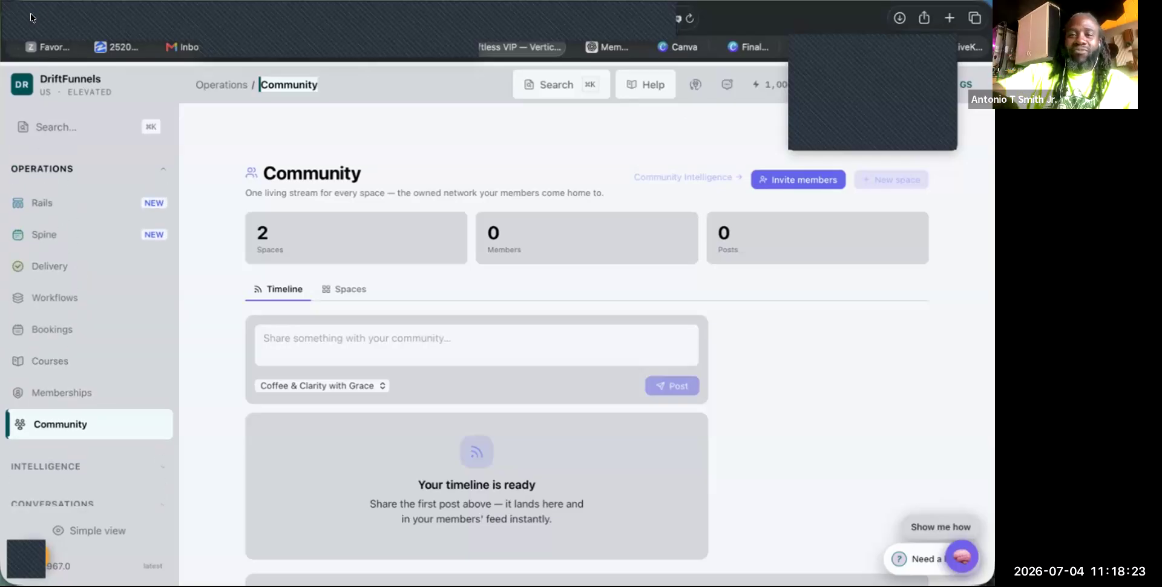
scroll(75, 277, down, 5)
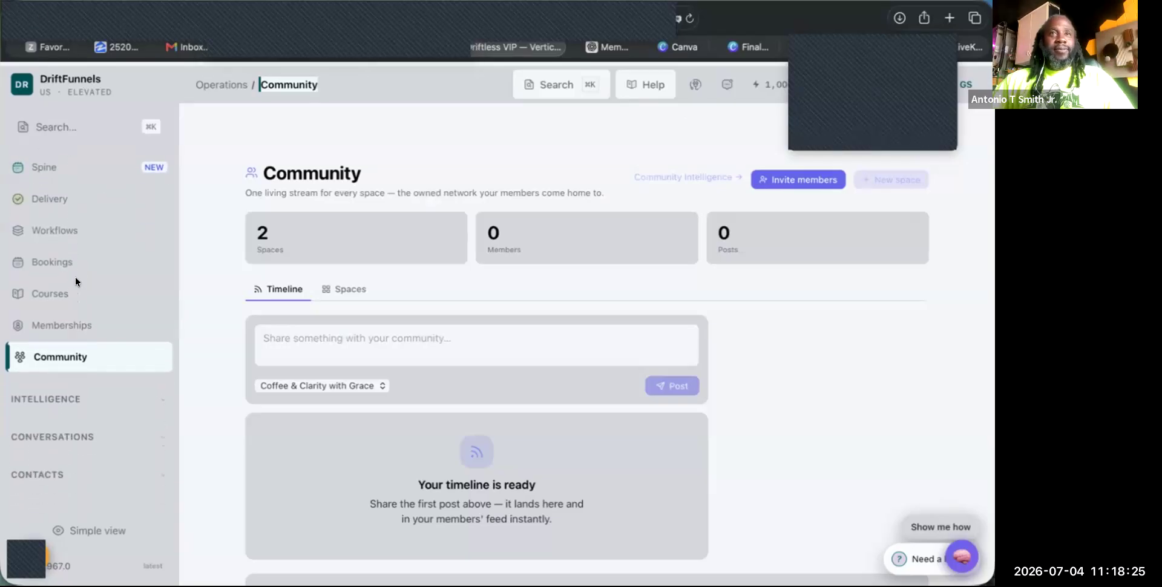
scroll(75, 278, down, 2)
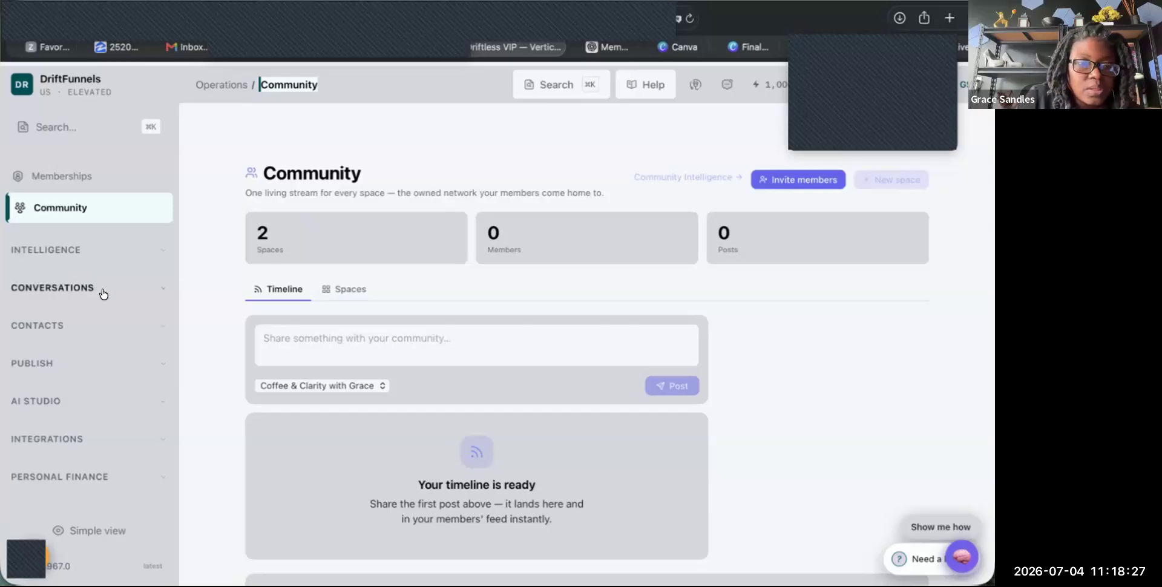
click(155, 287)
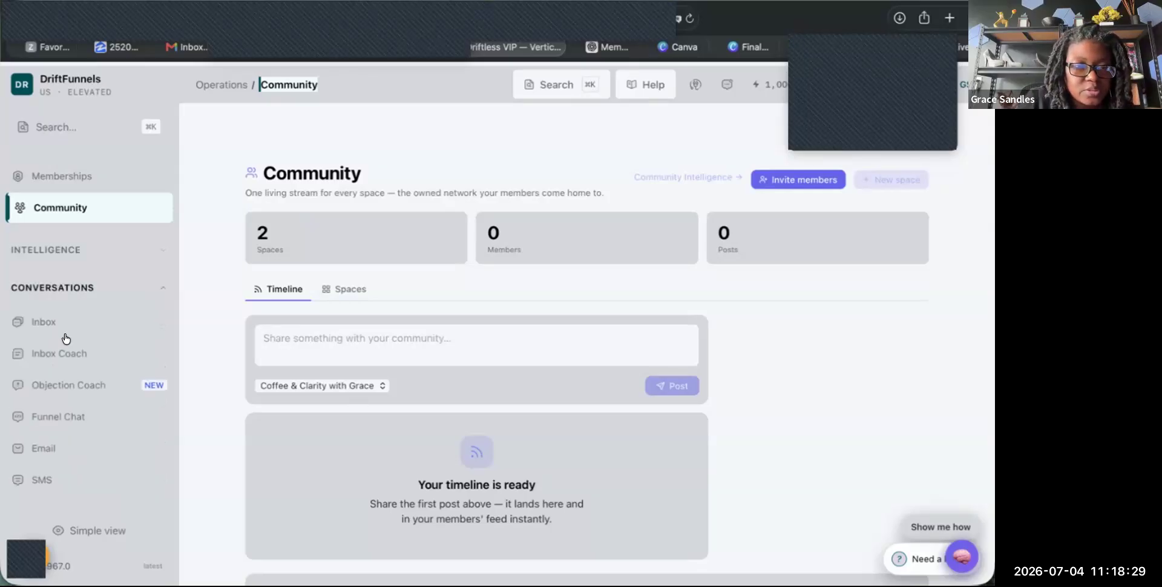
scroll(67, 338, down, 3)
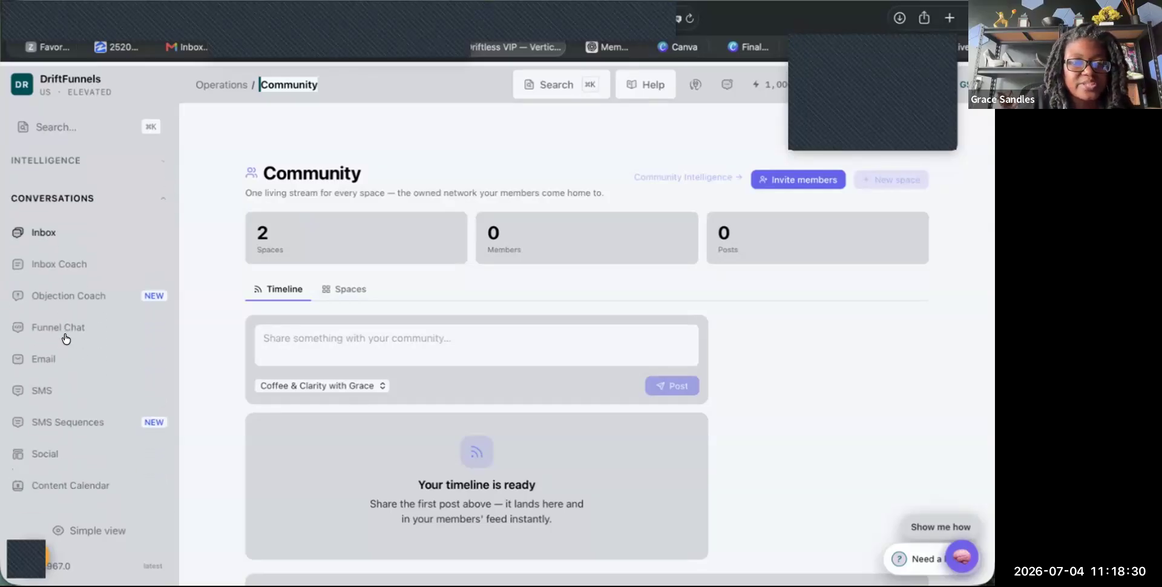
click(49, 362)
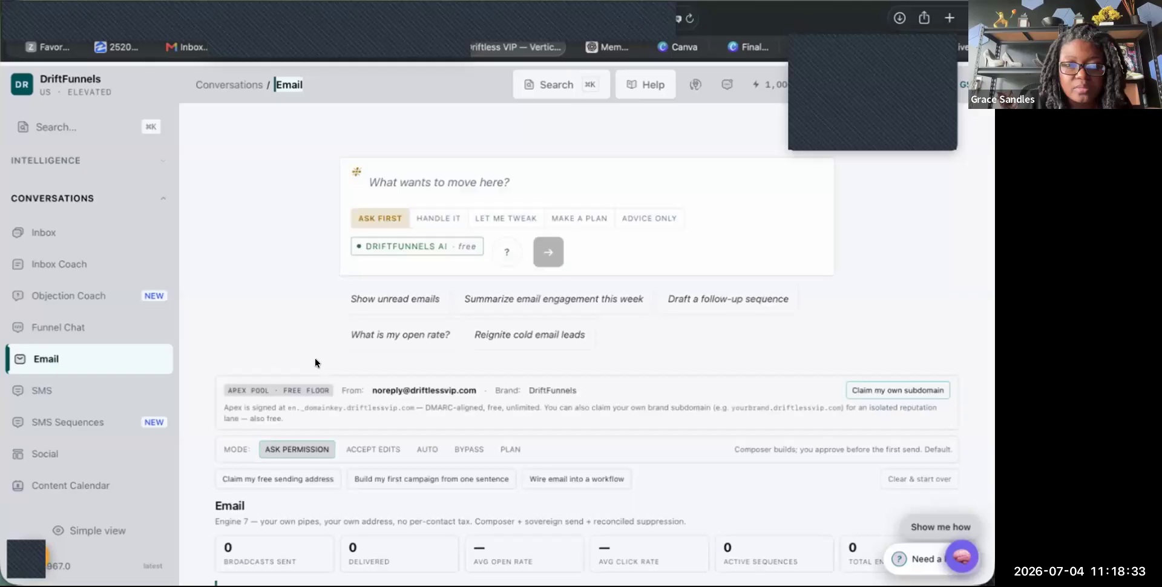
- Try to claim a sending subdomain under driftlessvip.com using the owner's first name
scroll(372, 346, down, 2)
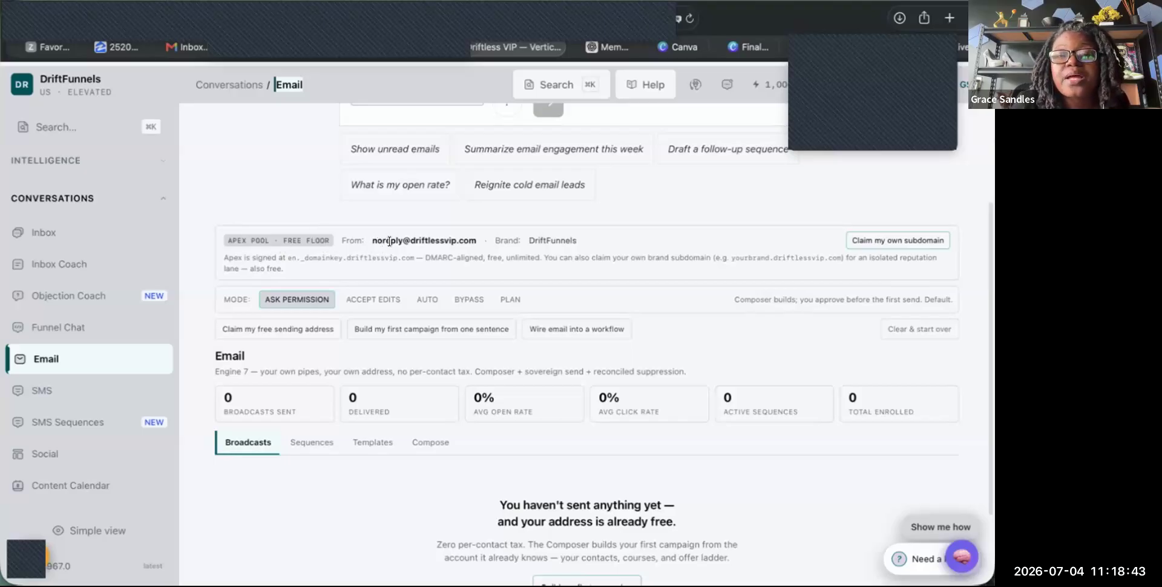
click(870, 243)
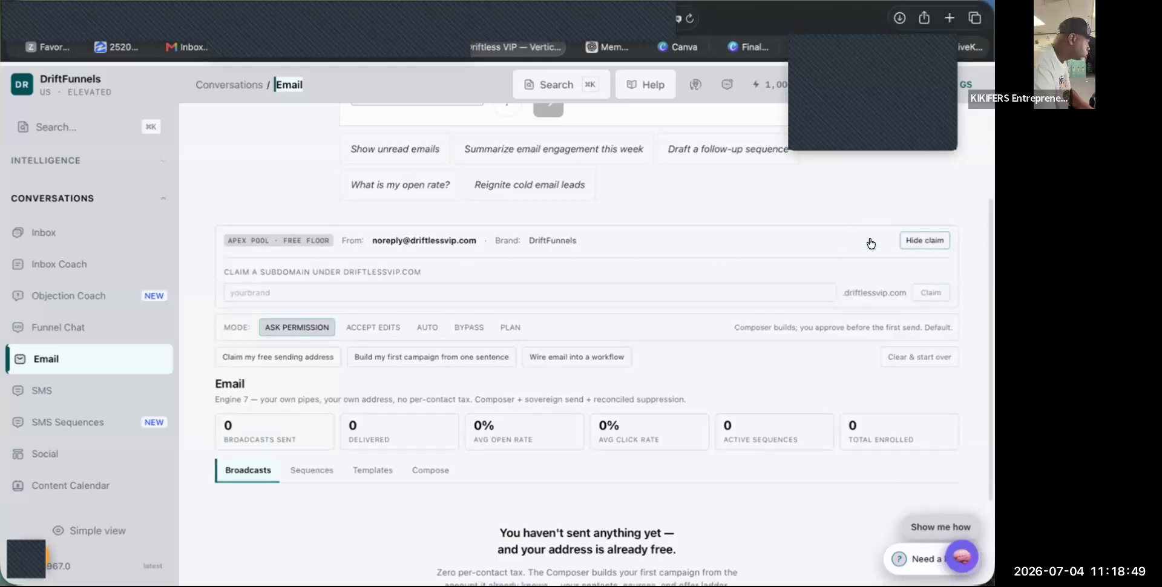
click(381, 293)
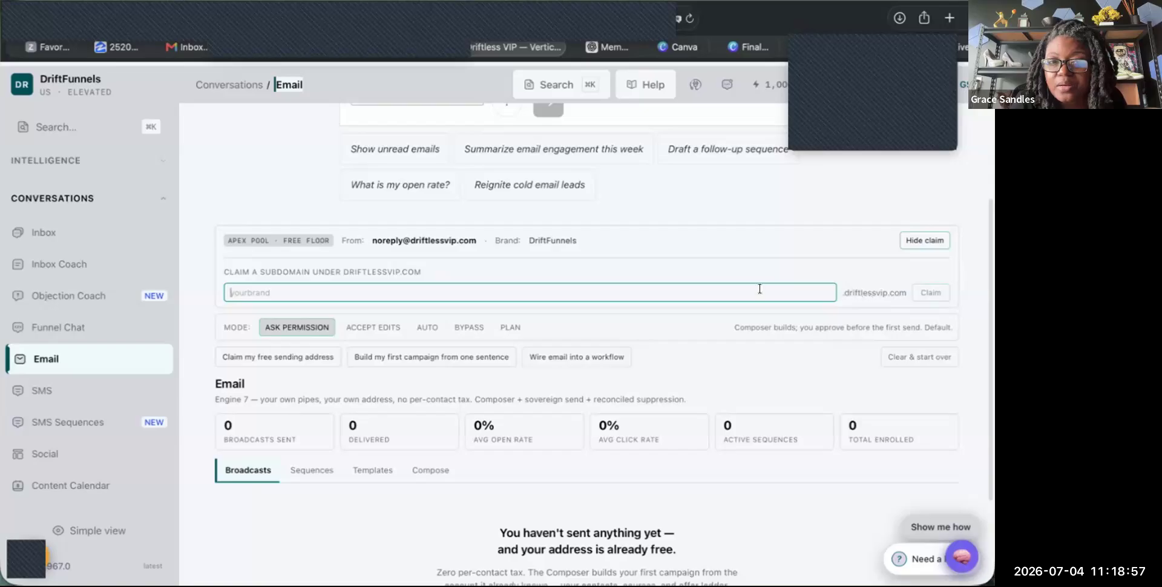
text(grace)
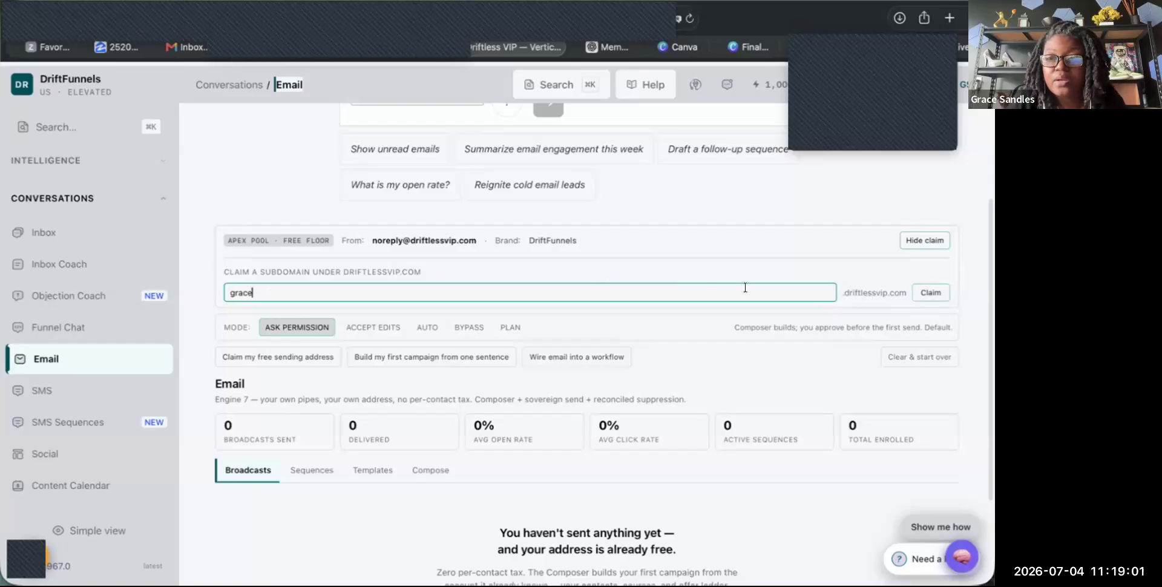
click(931, 293)
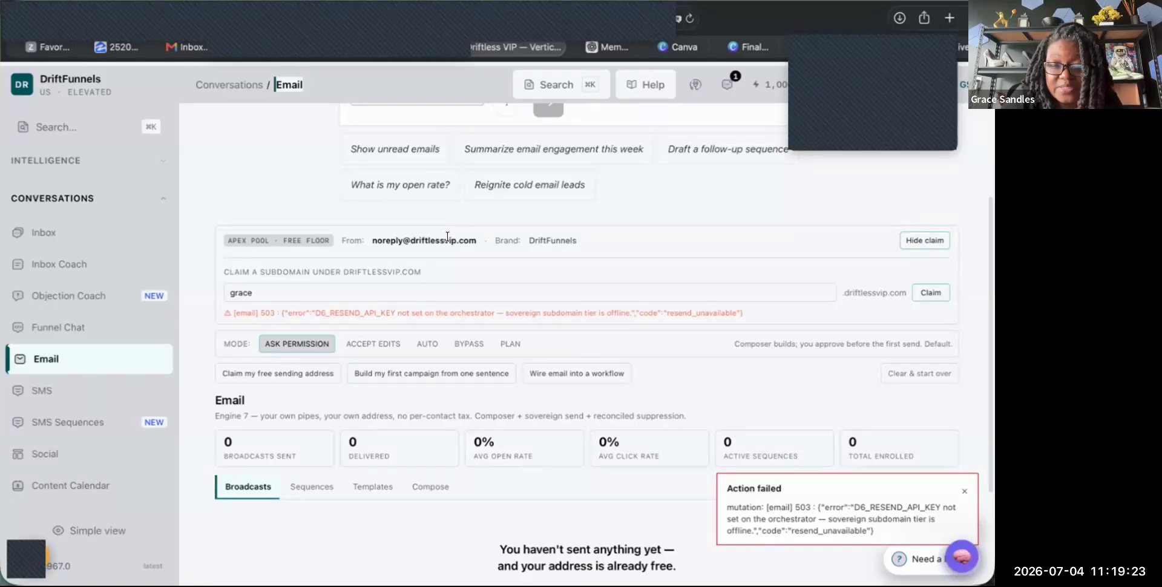
- View the Email page's campaign composer, and open the Workflows page to review its quick actions and automations
click(423, 489)
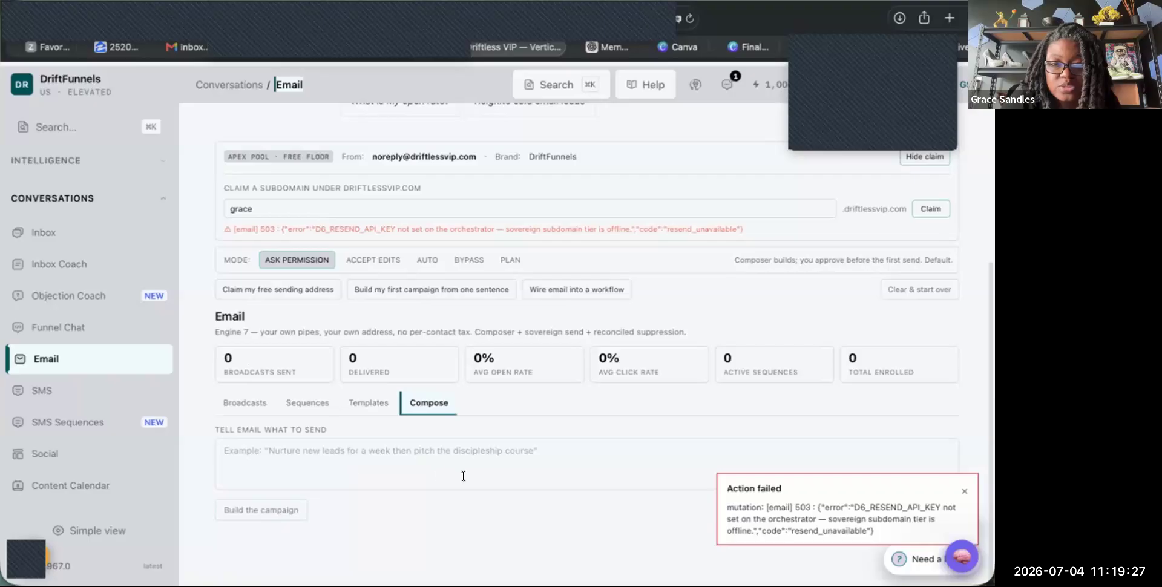
scroll(338, 408, up, 1)
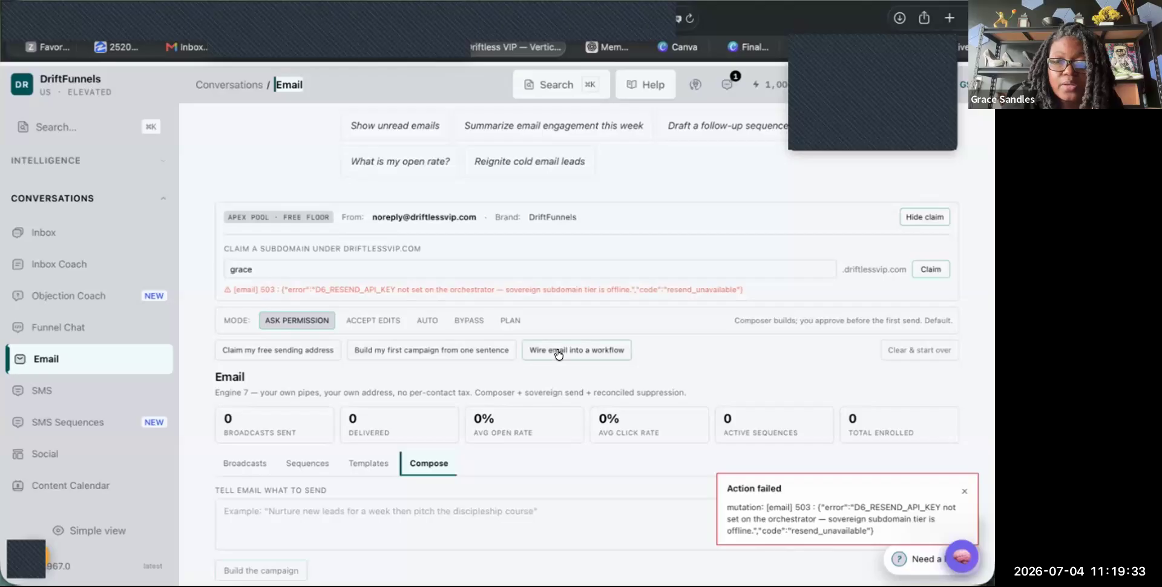
scroll(111, 312, up, 5)
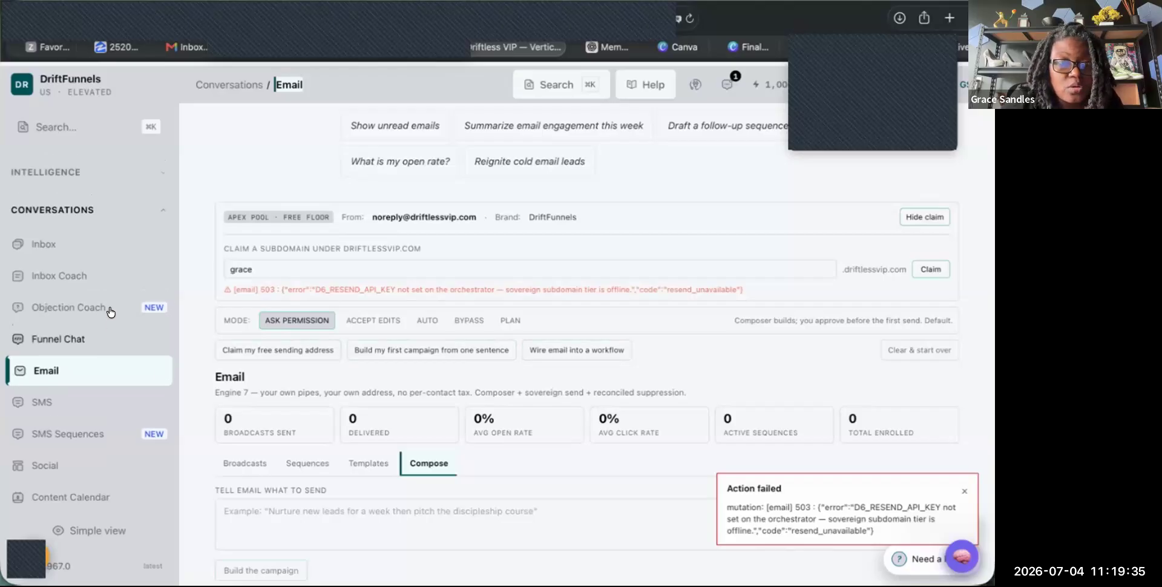
scroll(109, 309, up, 3)
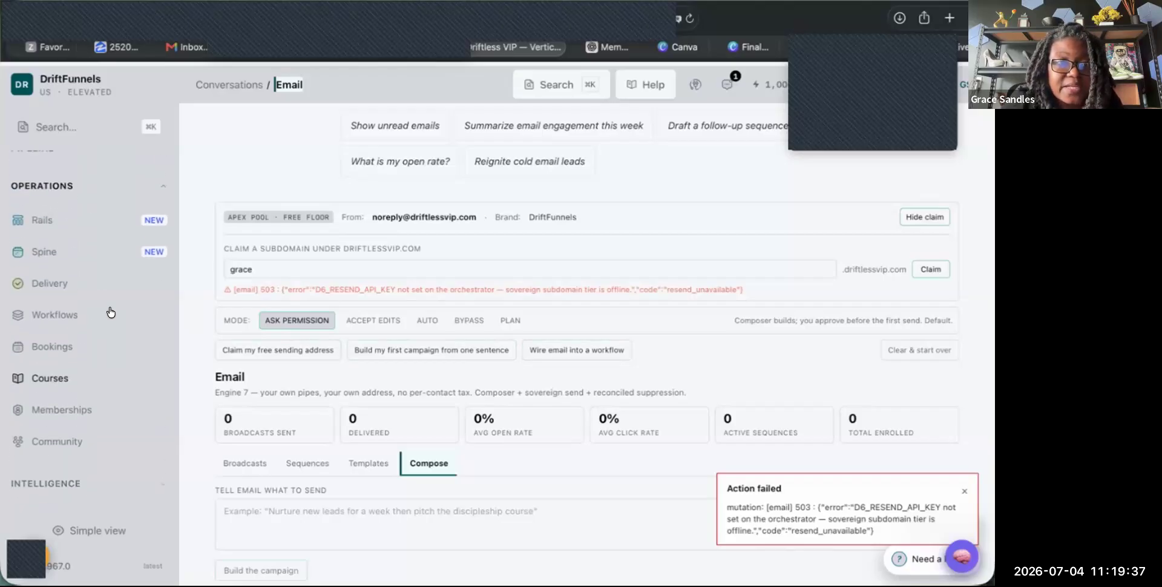
click(61, 331)
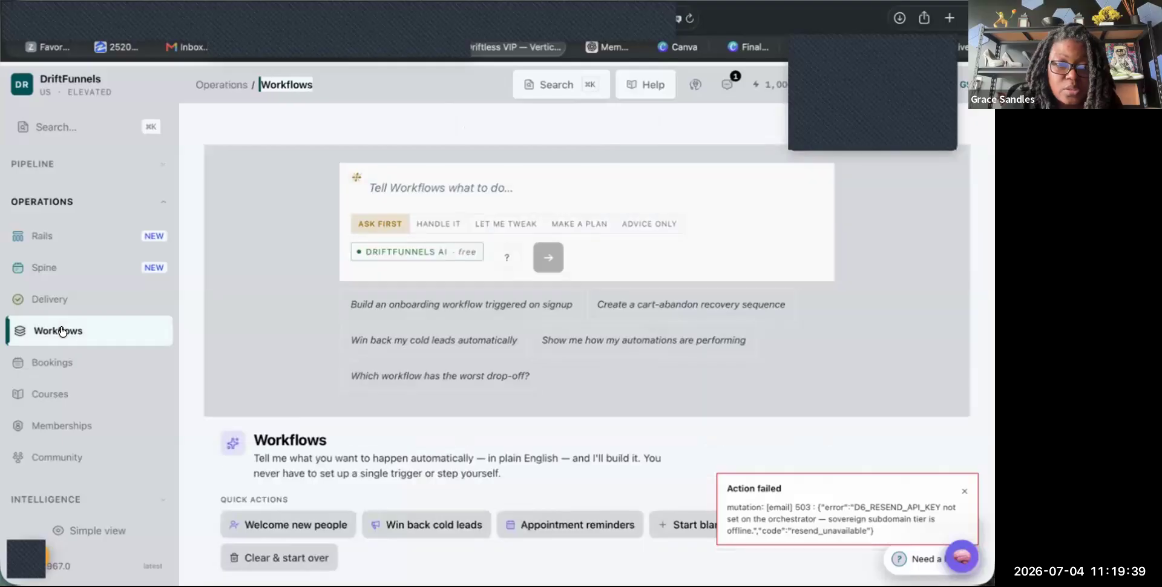
scroll(605, 339, down, 3)
scroll(726, 354, down, 2)
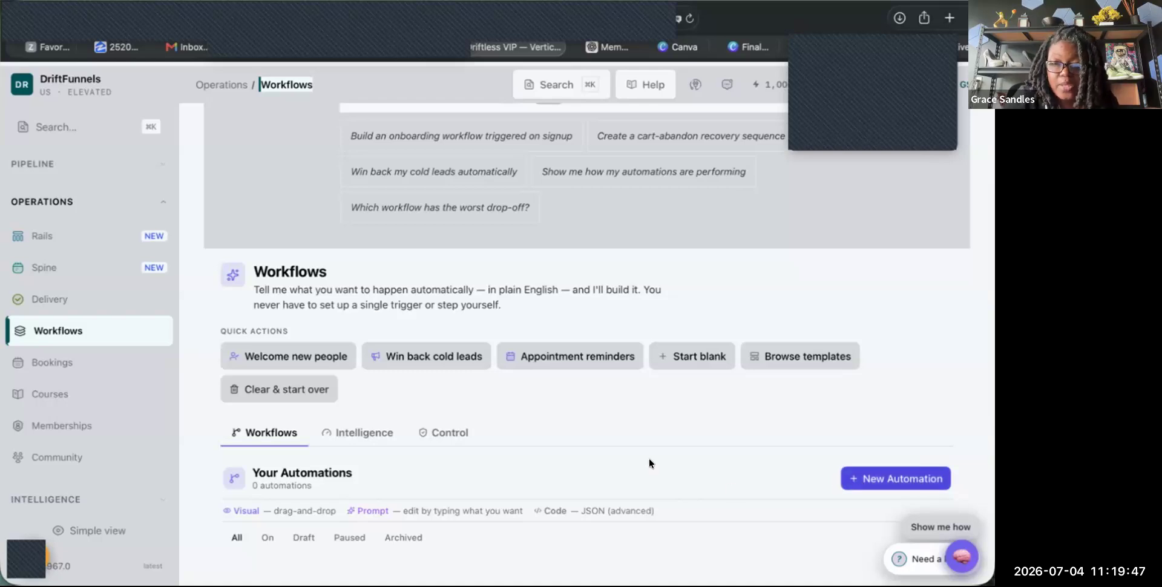
- Open the workflow templates and look through the funnel cards in the Template Library
click(786, 361)
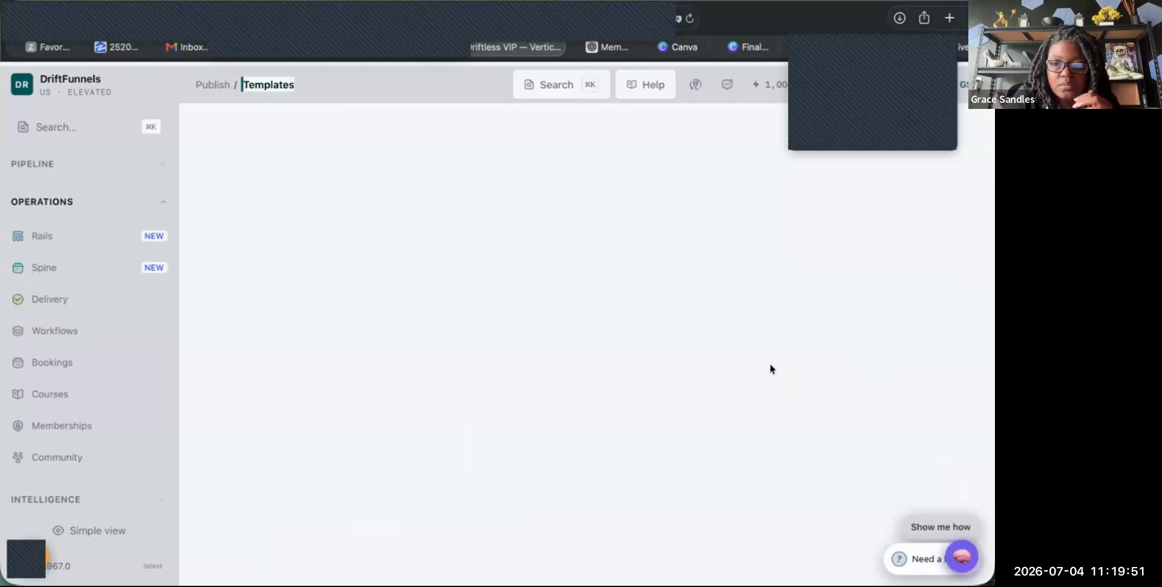
scroll(643, 370, down, 5)
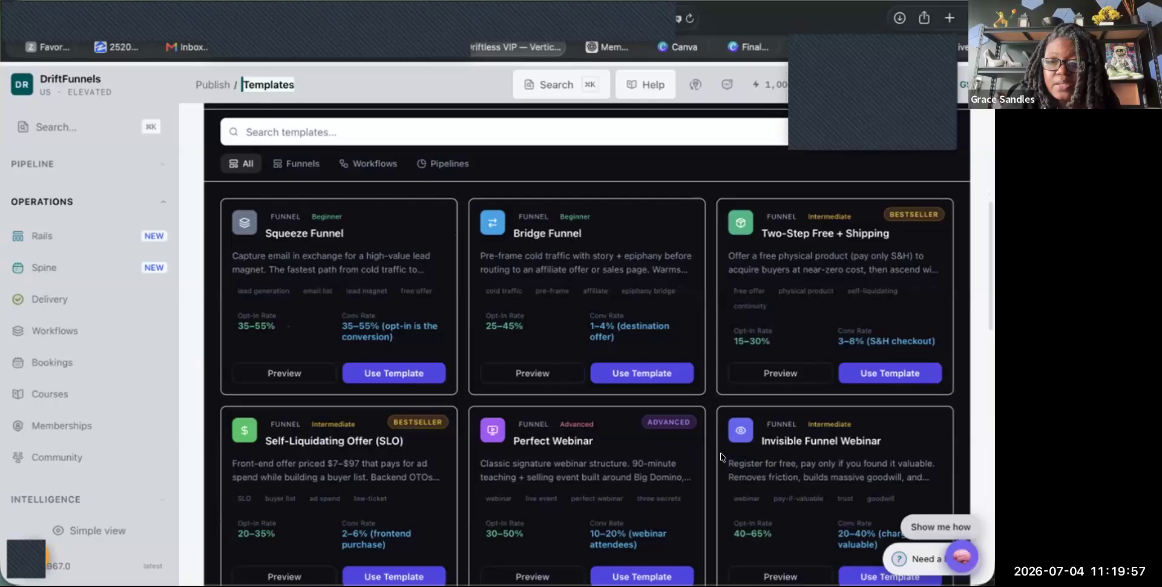
scroll(787, 342, down, 2)
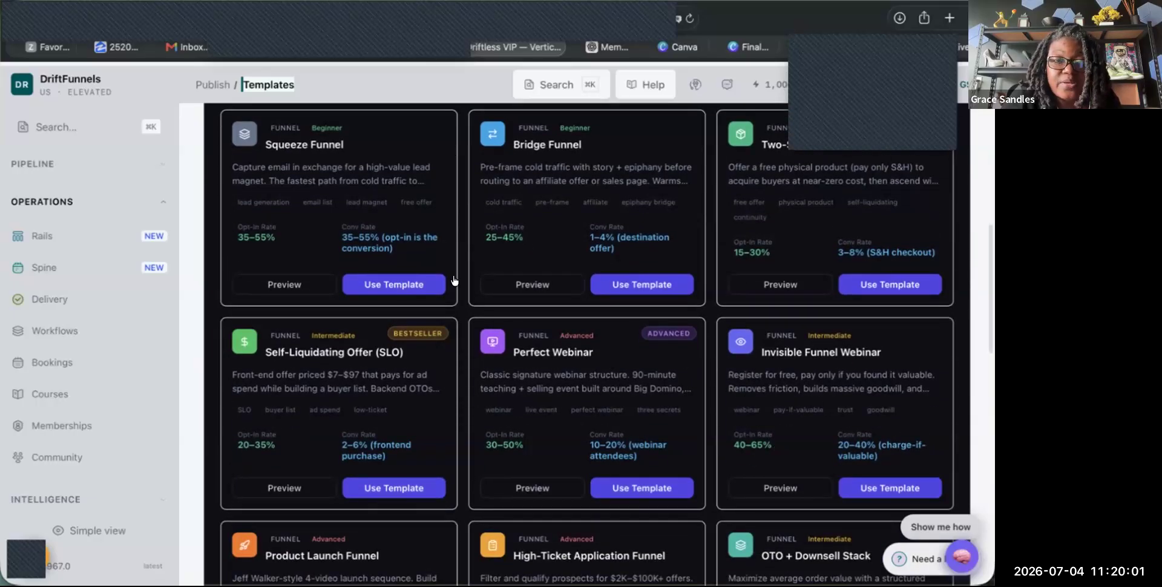
scroll(562, 398, down, 1)
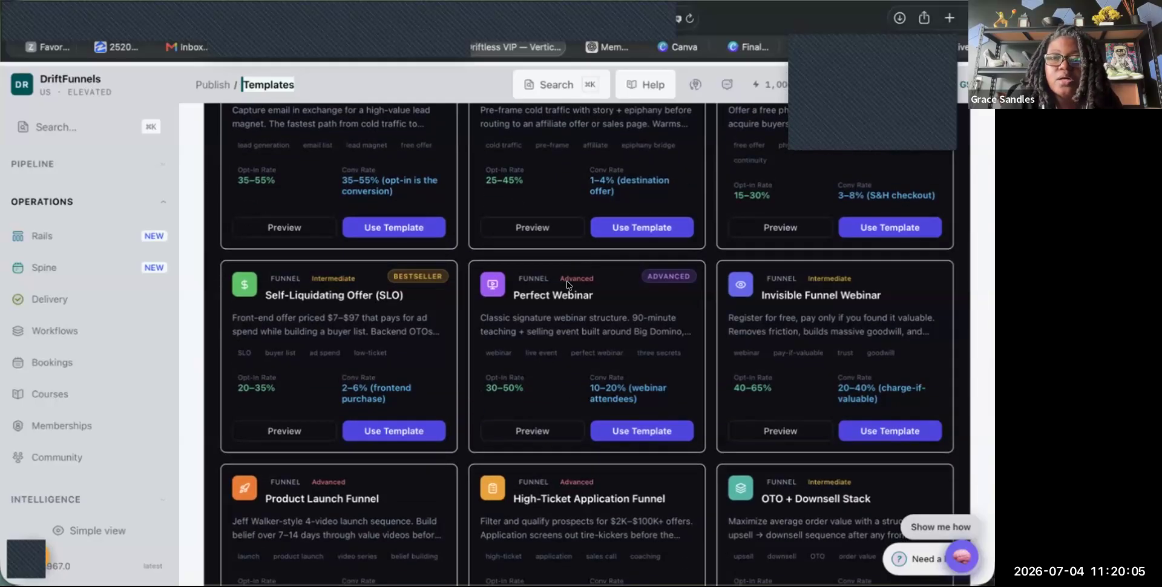
scroll(596, 376, up, 6)
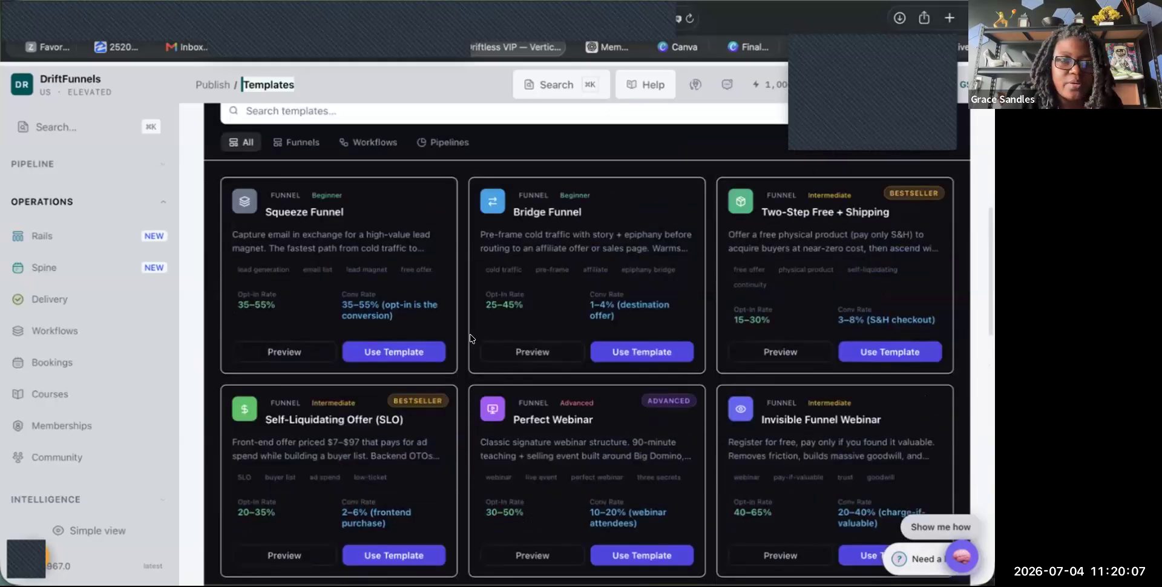
- Return to the Community page and view its overview and timeline
scroll(61, 344, down, 4)
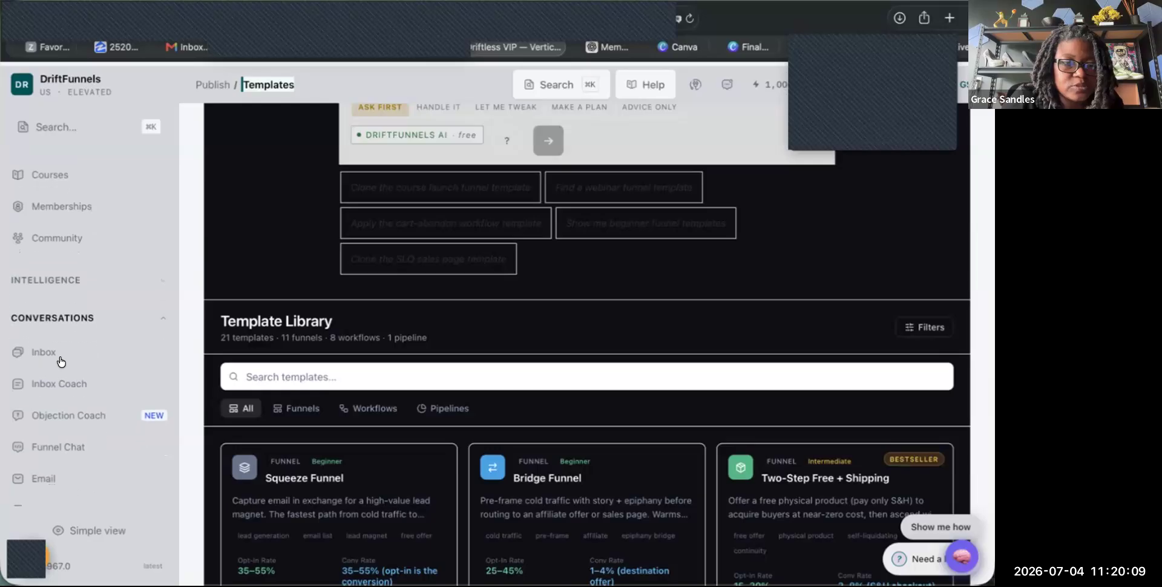
click(67, 237)
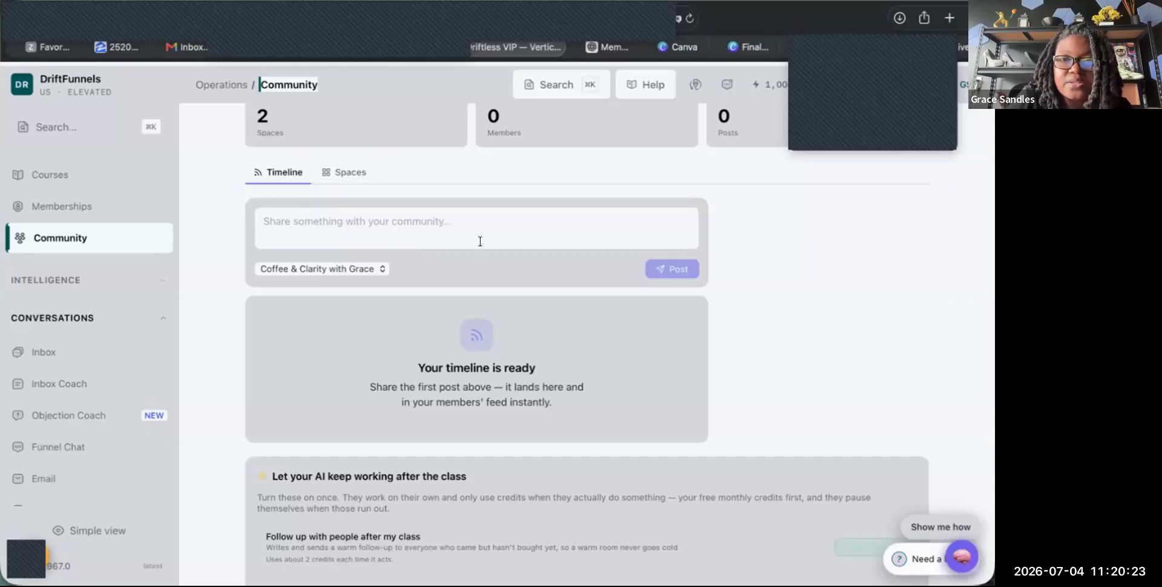
scroll(480, 239, up, 3)
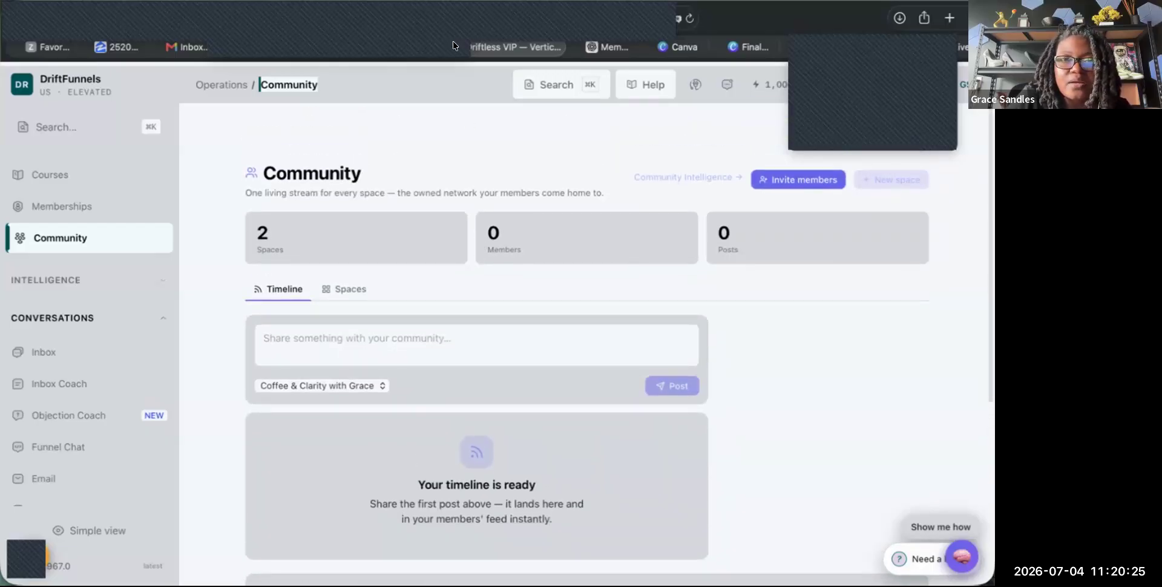